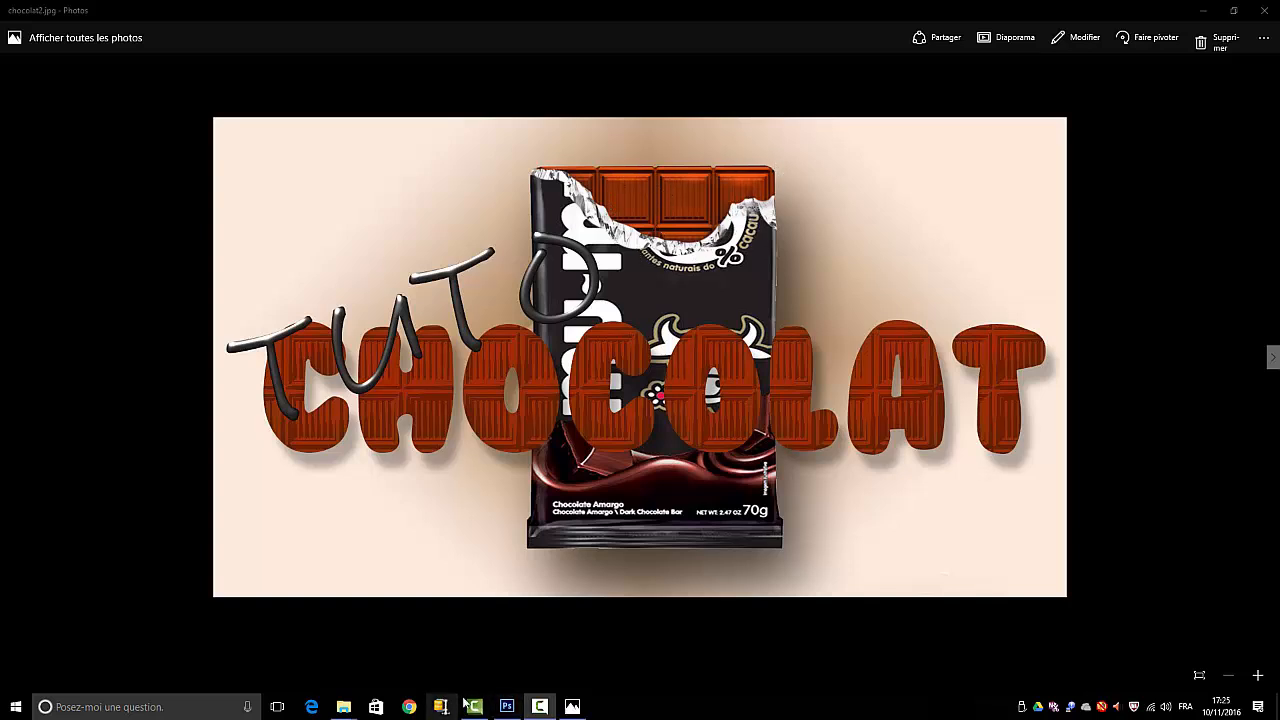
Close the chocolat2.jpg preview and both file explorer windows, leaving the empty Photoshop workspace
click(1264, 10)
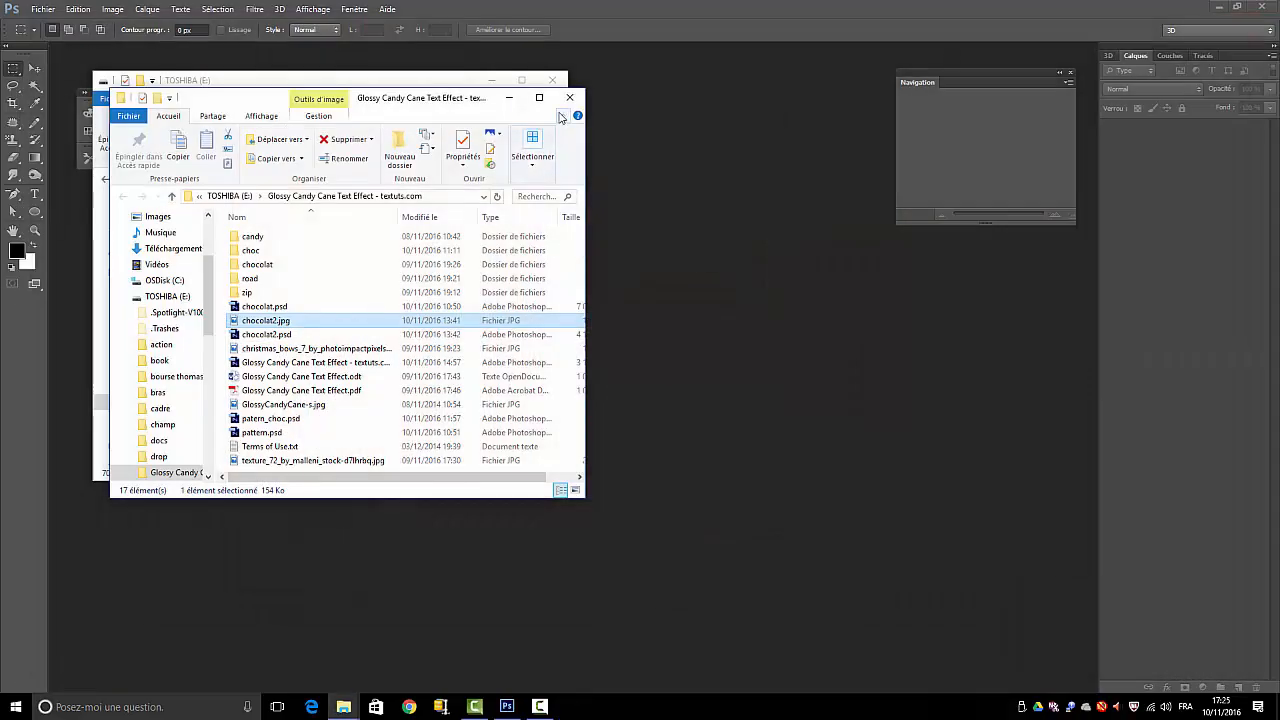
click(570, 97)
click(552, 80)
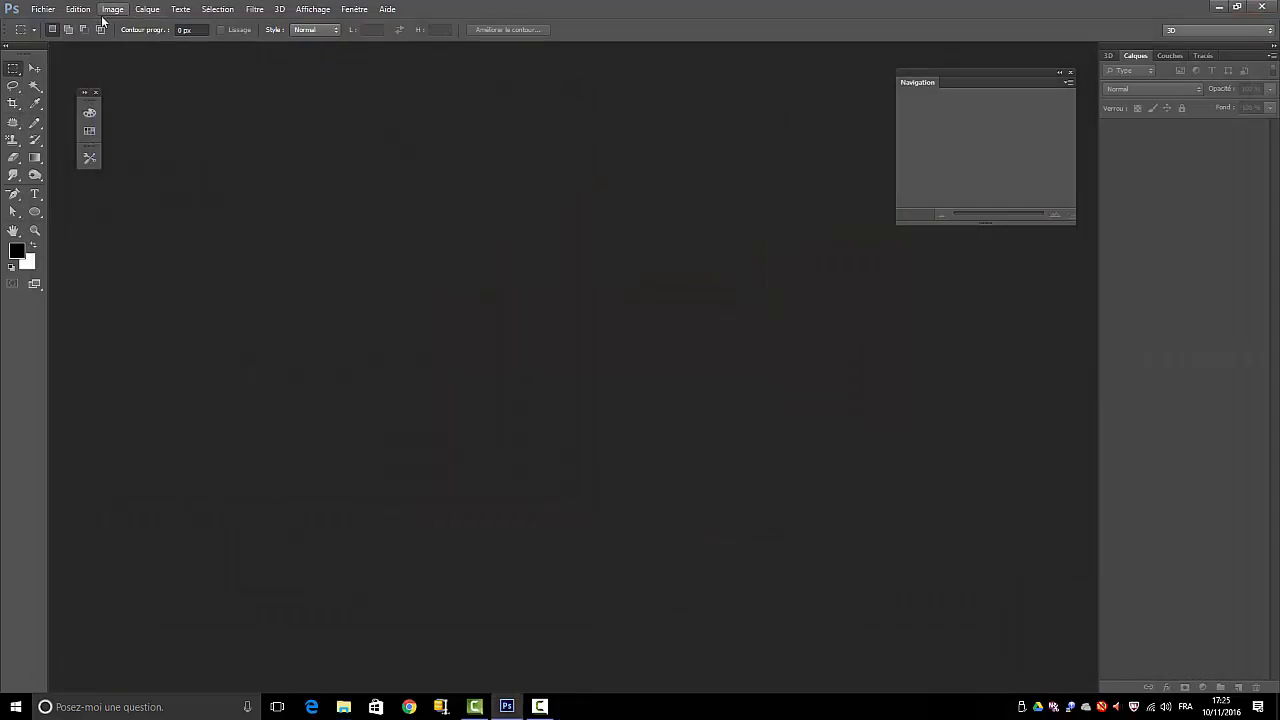
Create a new 30 × 30 pixel RGB document at 72 pixels per inch with a white background, and enlarge its view
click(43, 12)
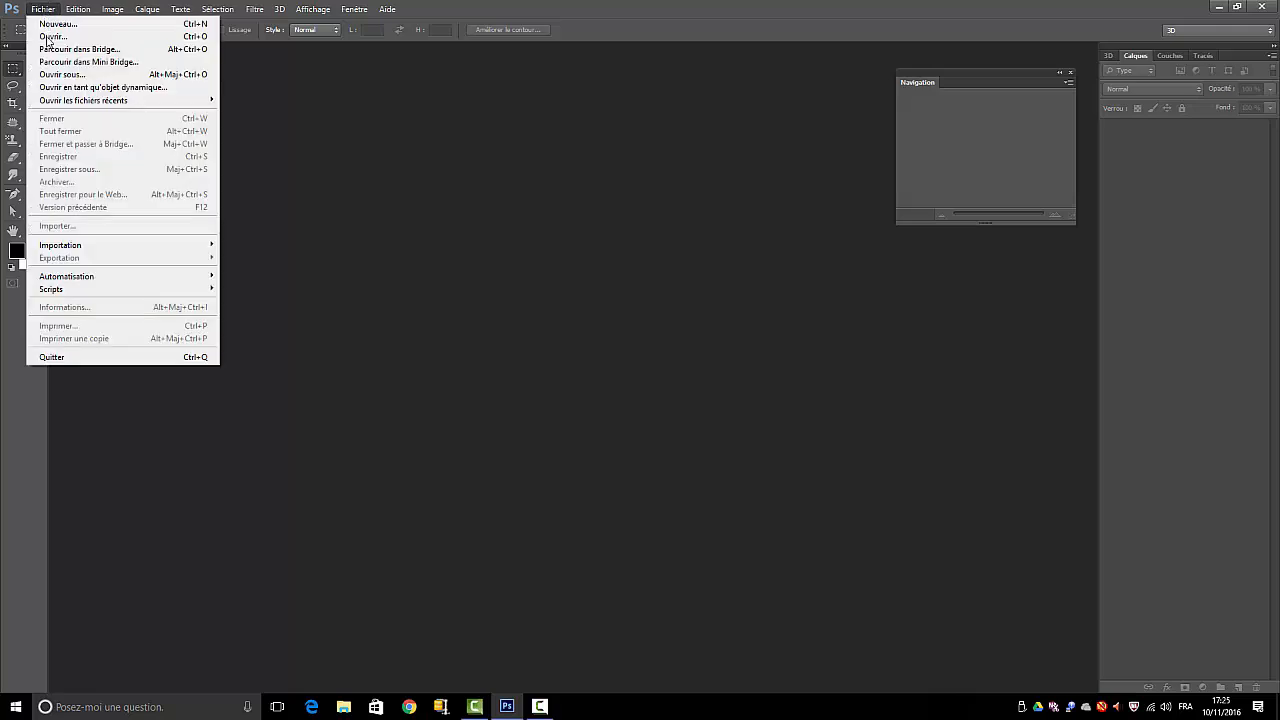
click(458, 219)
key(ctrl+n)
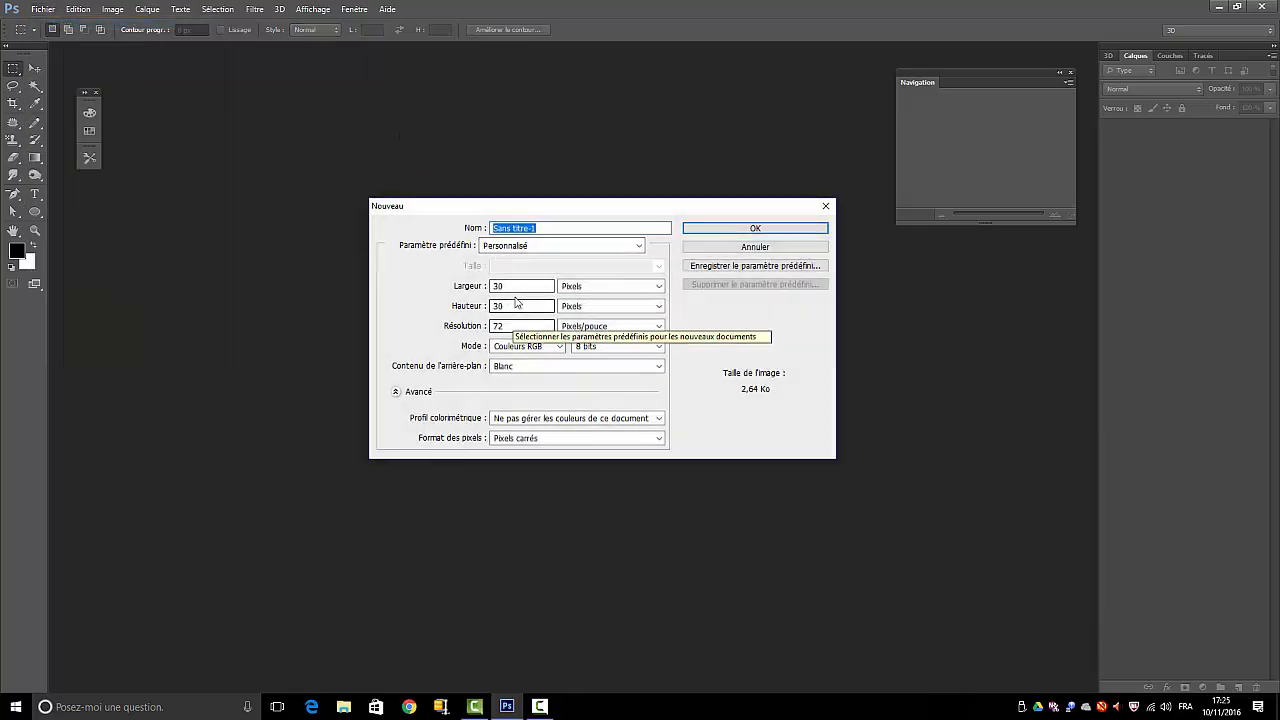
click(814, 230)
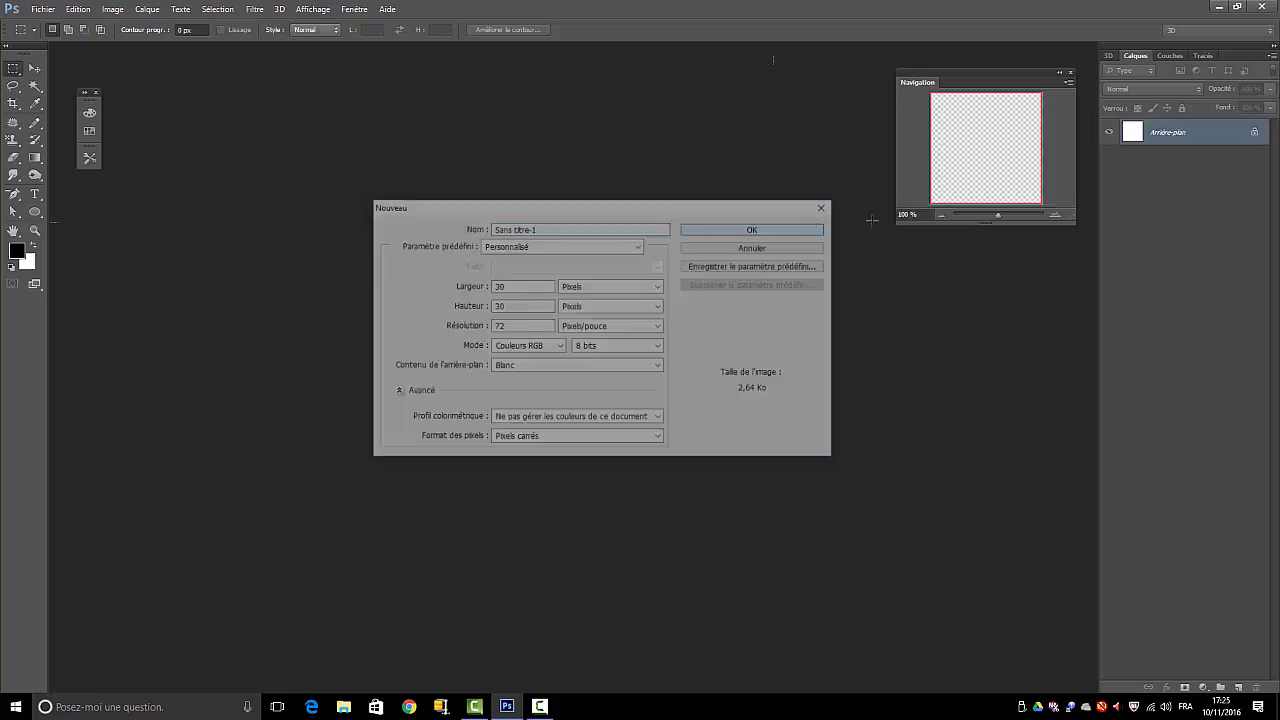
drag(996, 213, 1038, 217)
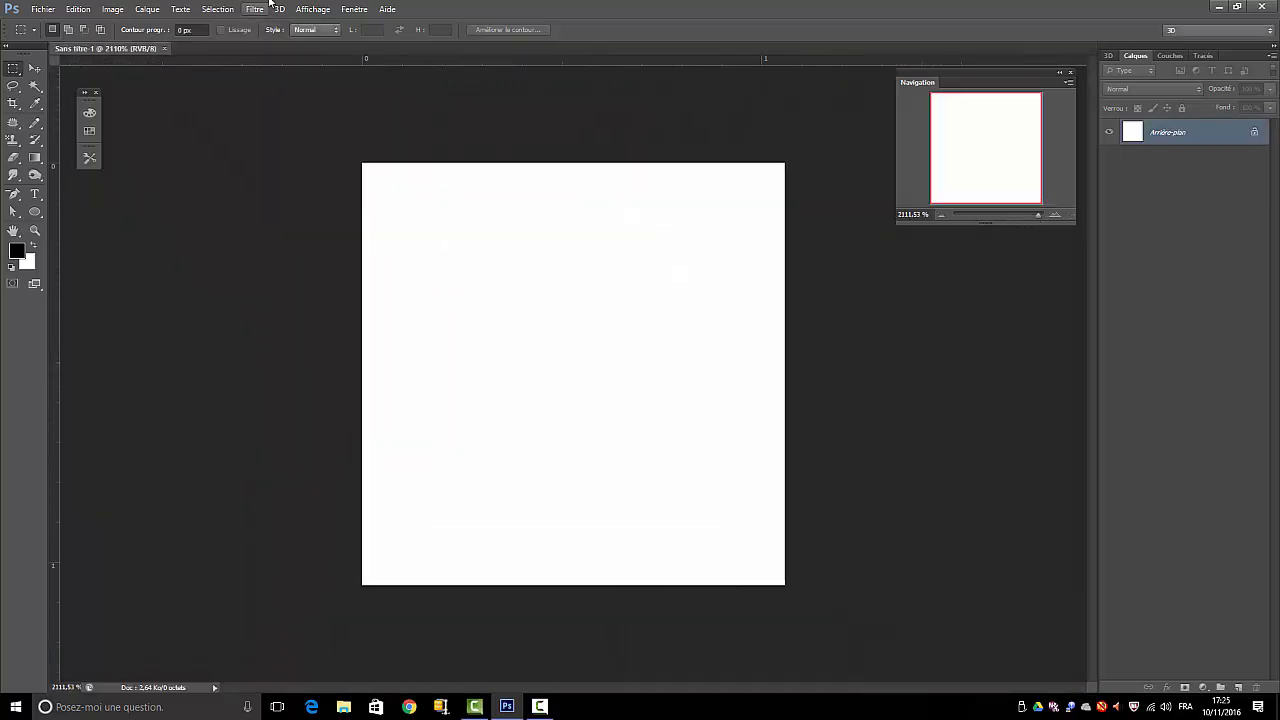
Select the whole canvas with the rectangular marquee and fill it with grey #888888 at 100 % opacity
right_click(14, 73)
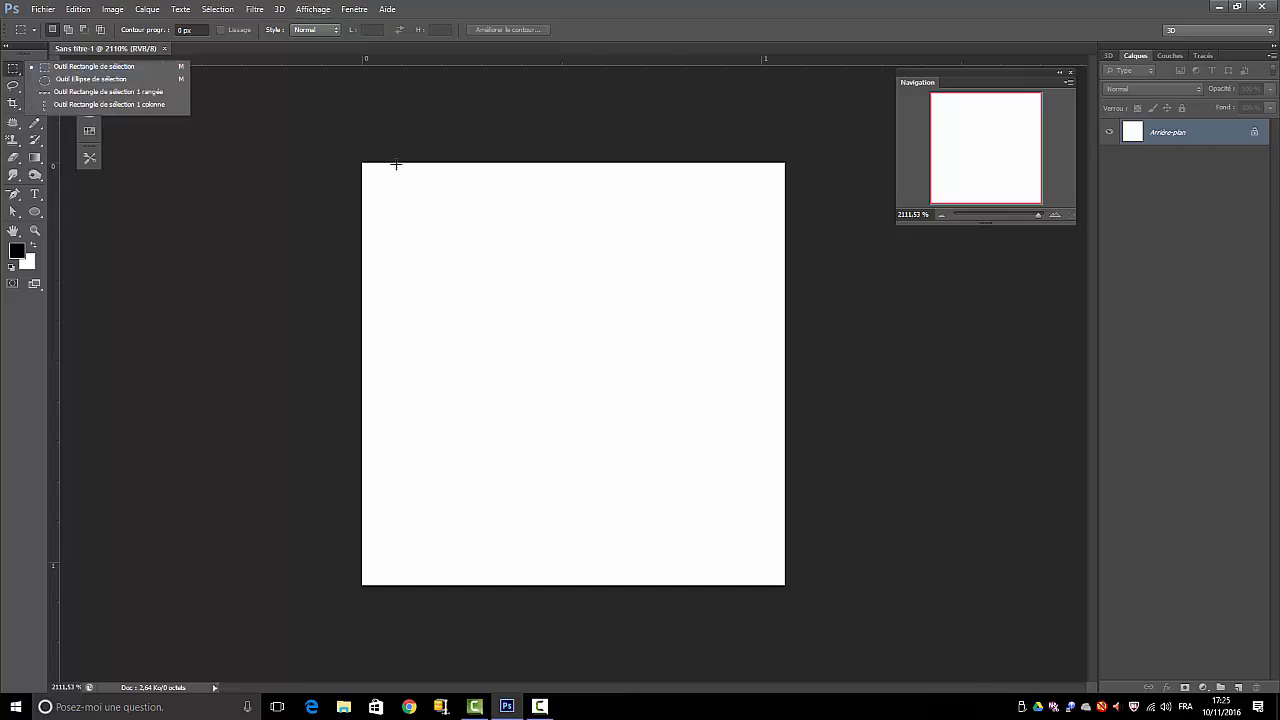
drag(363, 163, 779, 587)
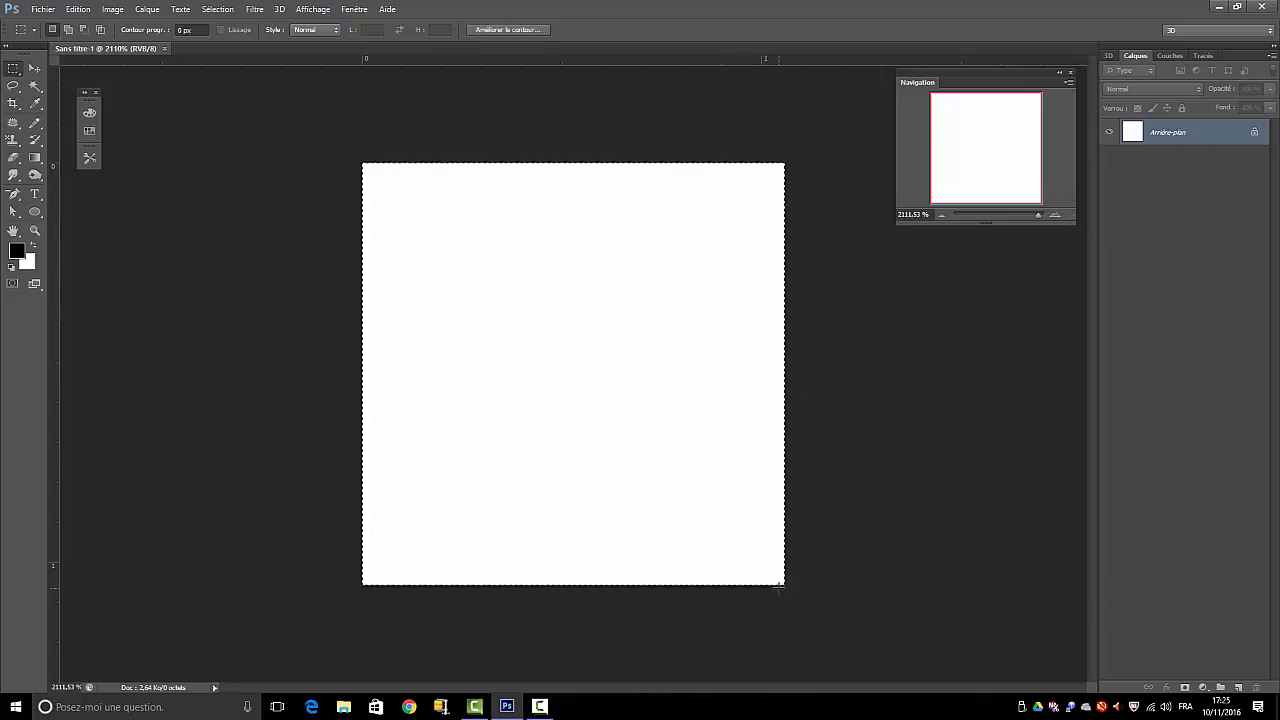
click(80, 10)
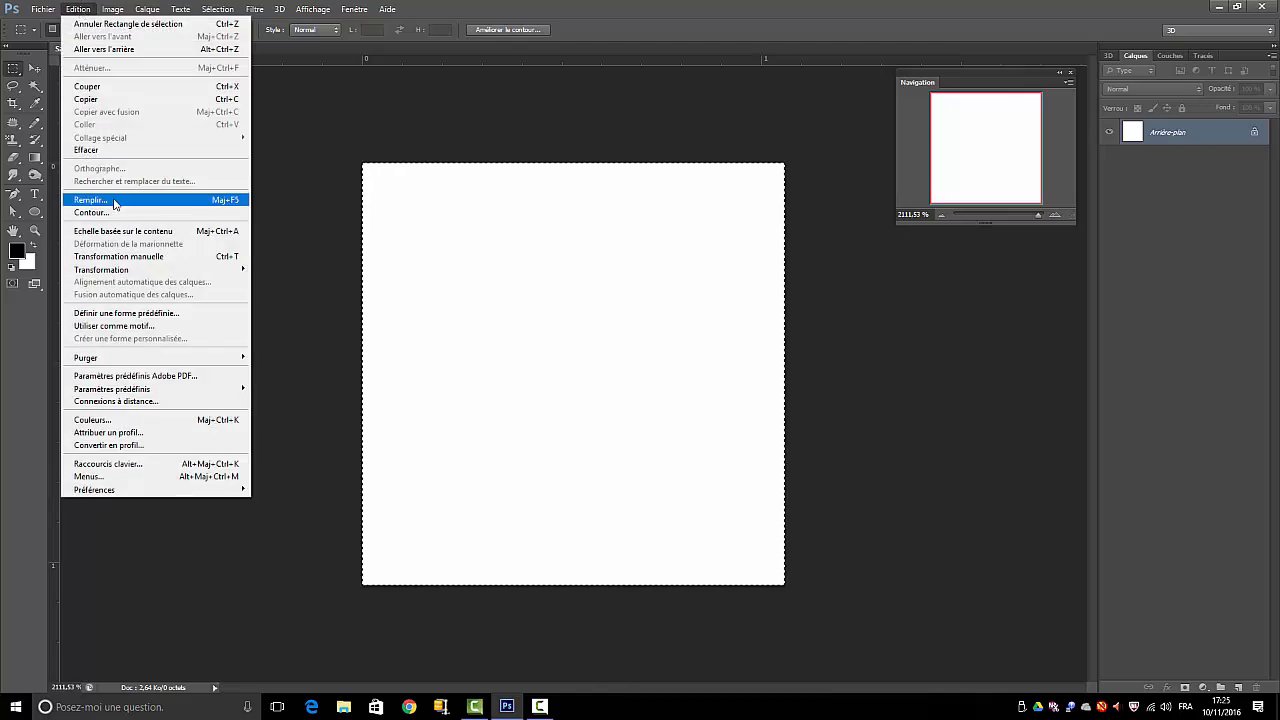
click(90, 200)
click(272, 170)
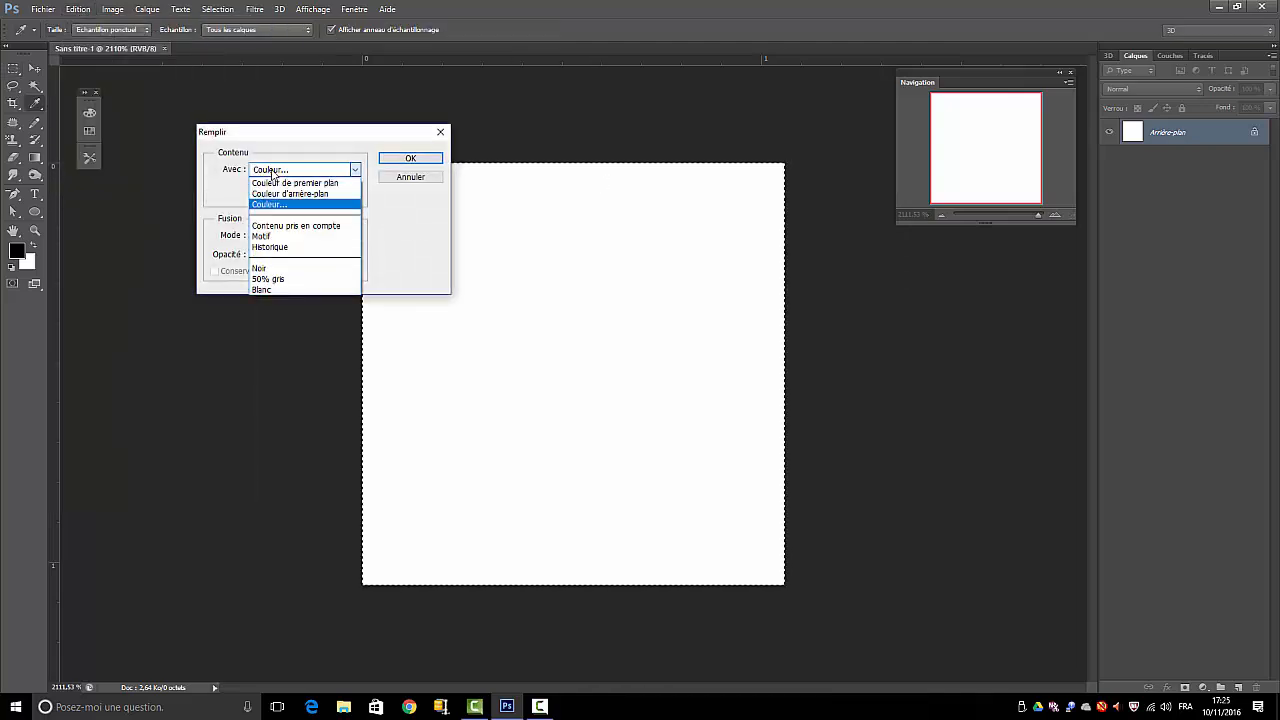
click(273, 205)
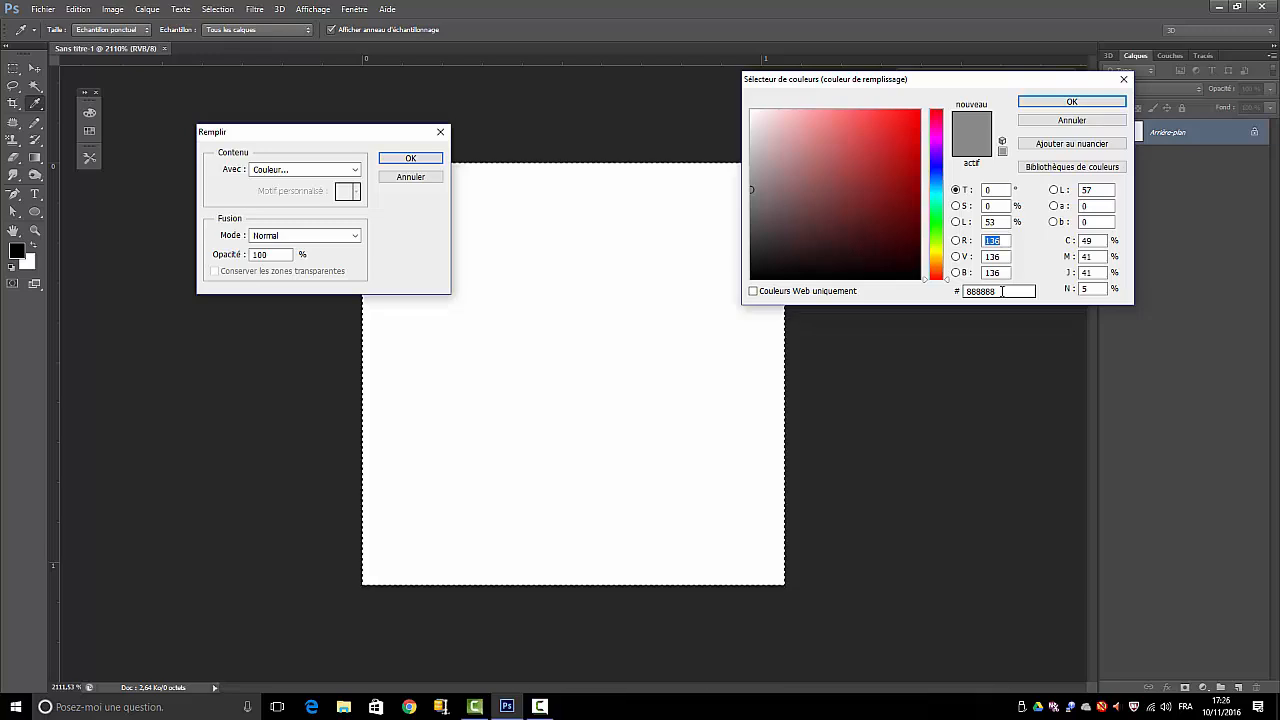
click(1071, 101)
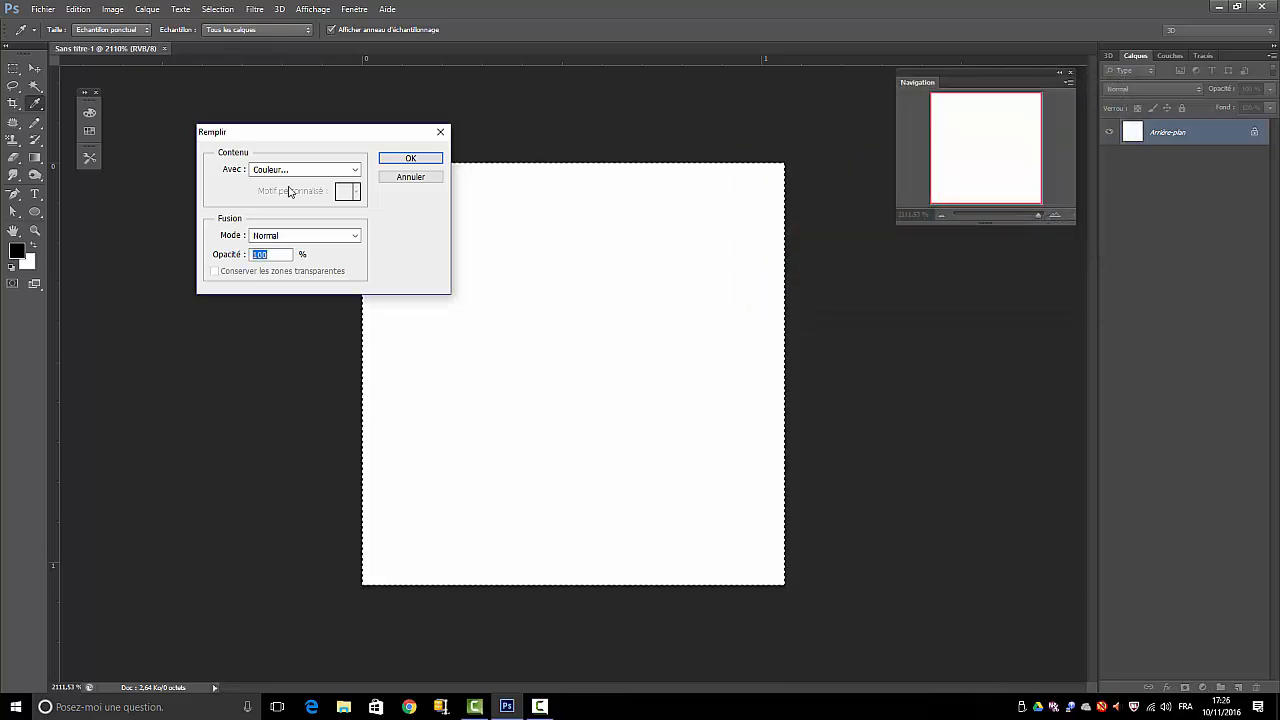
click(389, 160)
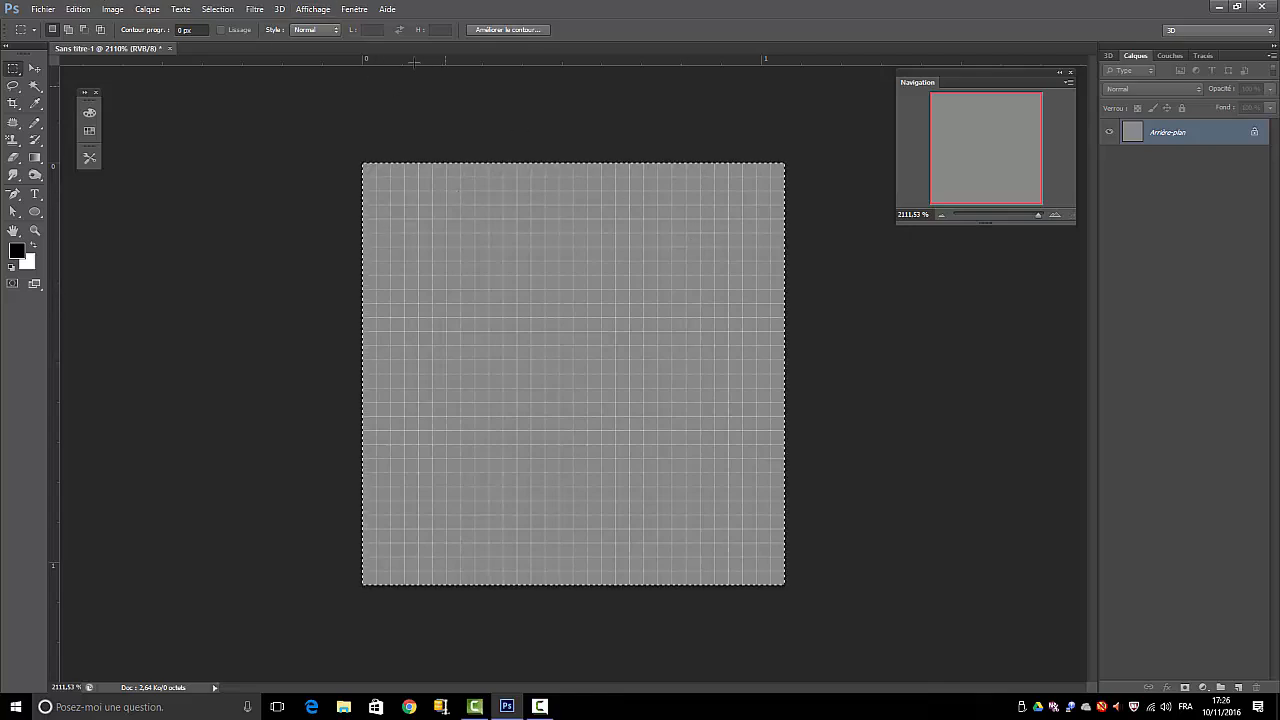
Hide all display extras and turn the pixel grid display back on
click(313, 9)
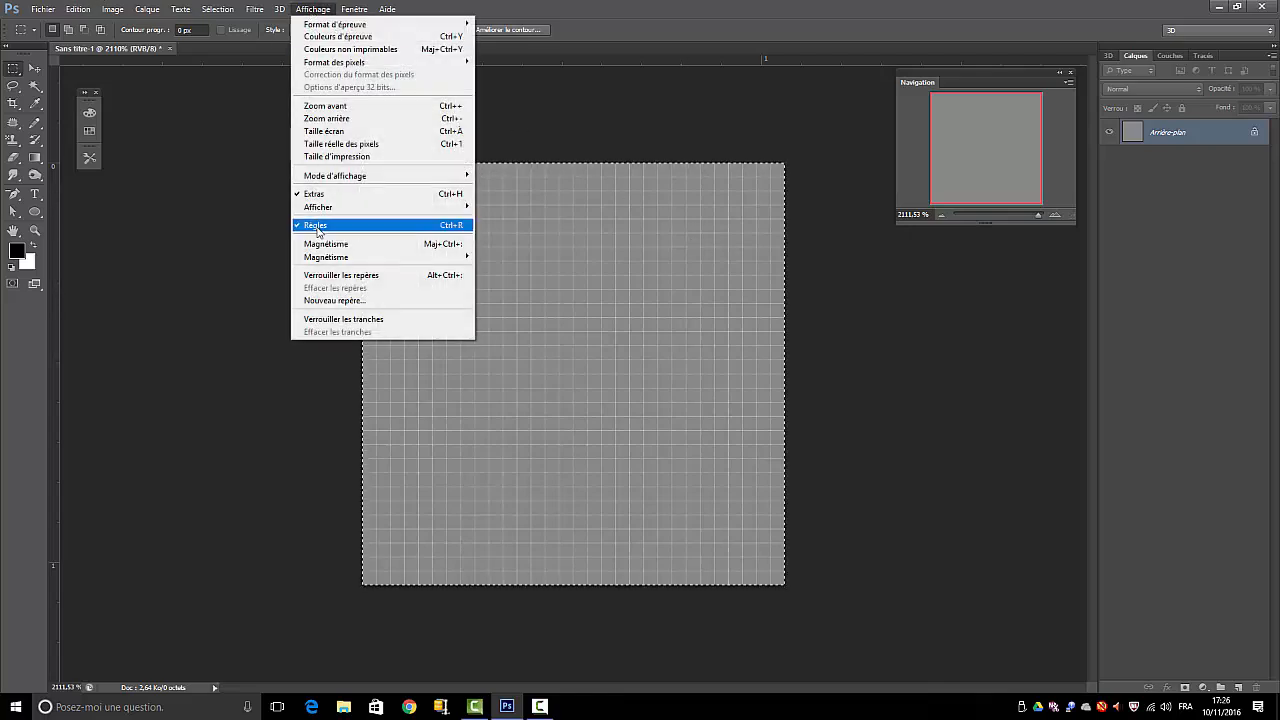
click(314, 194)
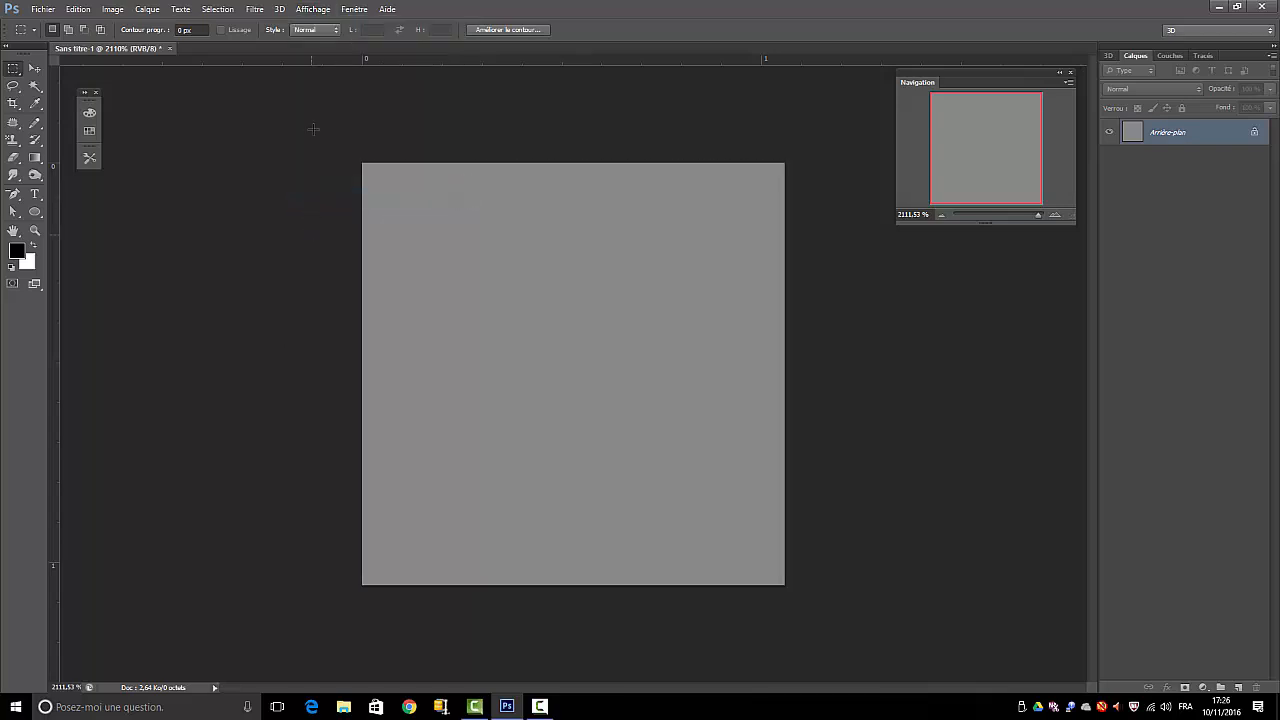
click(313, 9)
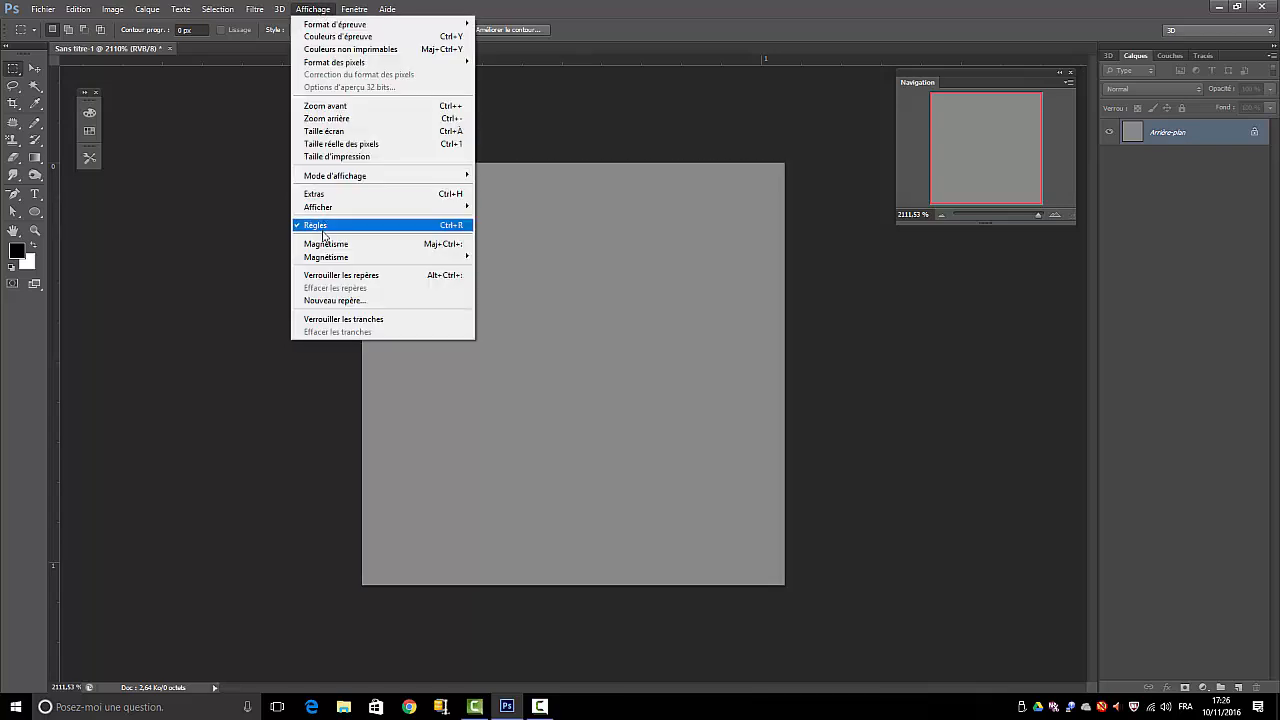
mouse_move(319, 207)
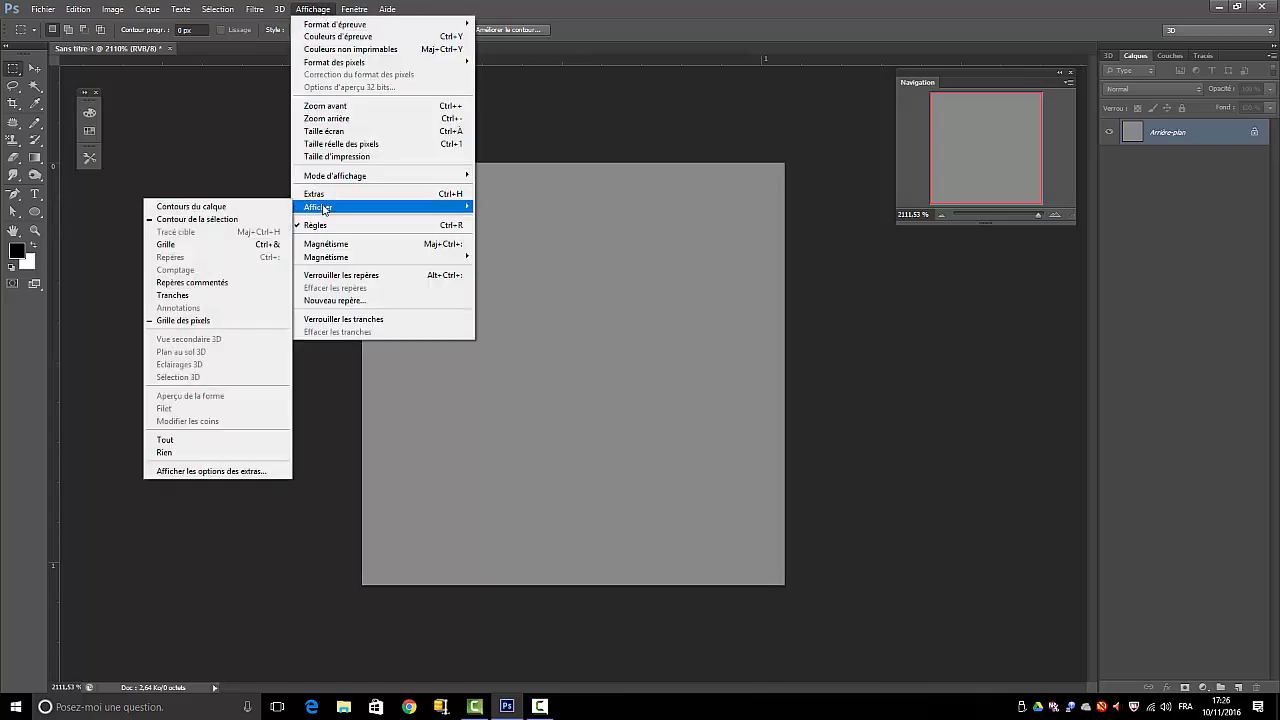
click(177, 321)
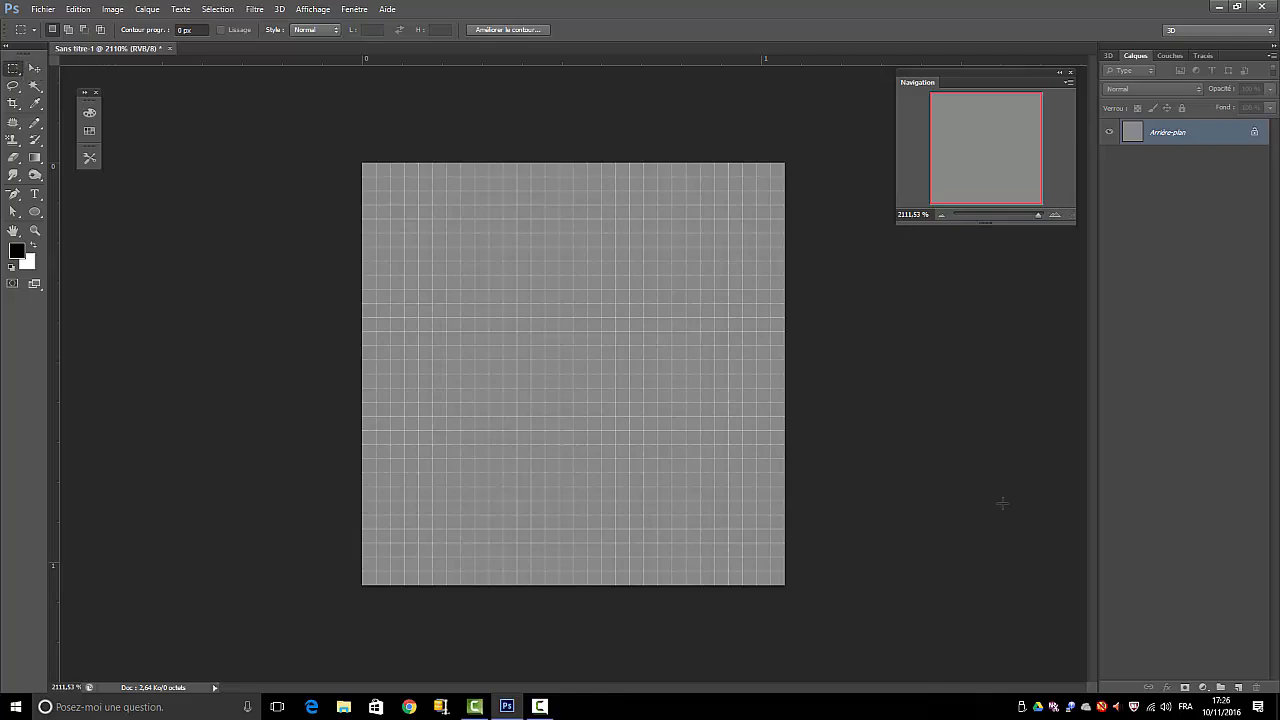
Add a new empty layer above the grey background
click(1238, 688)
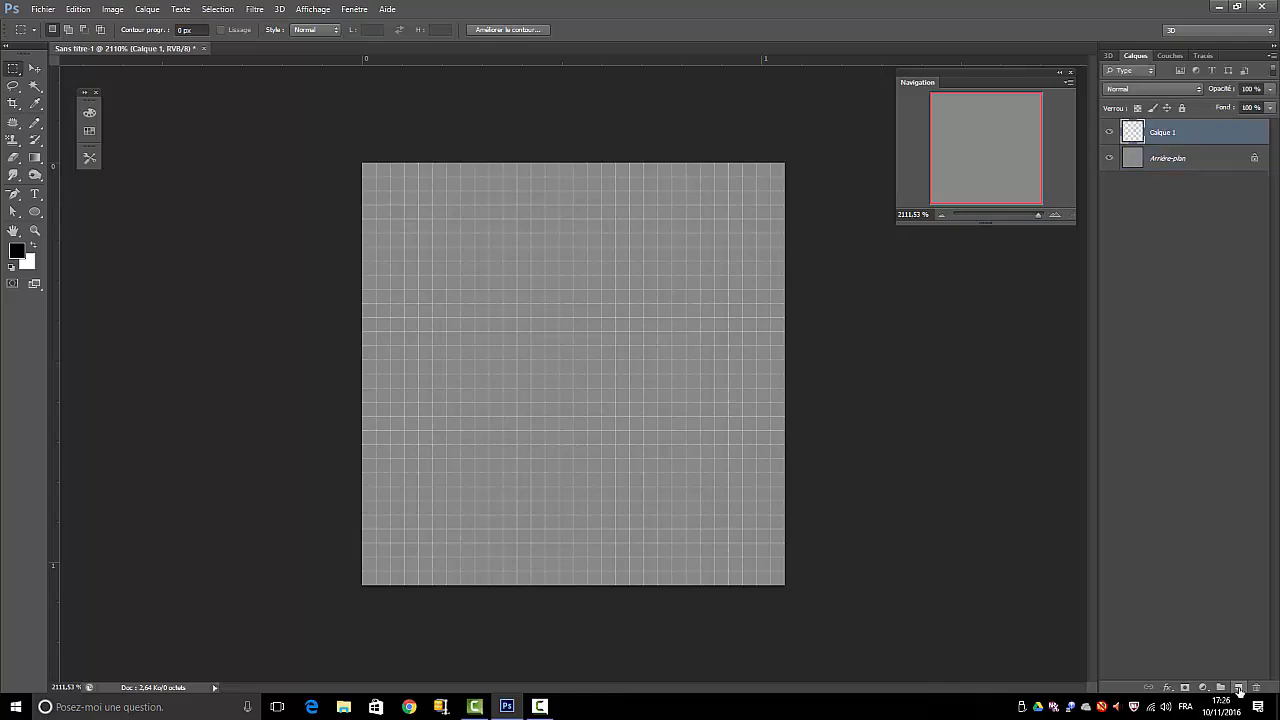
click(1166, 162)
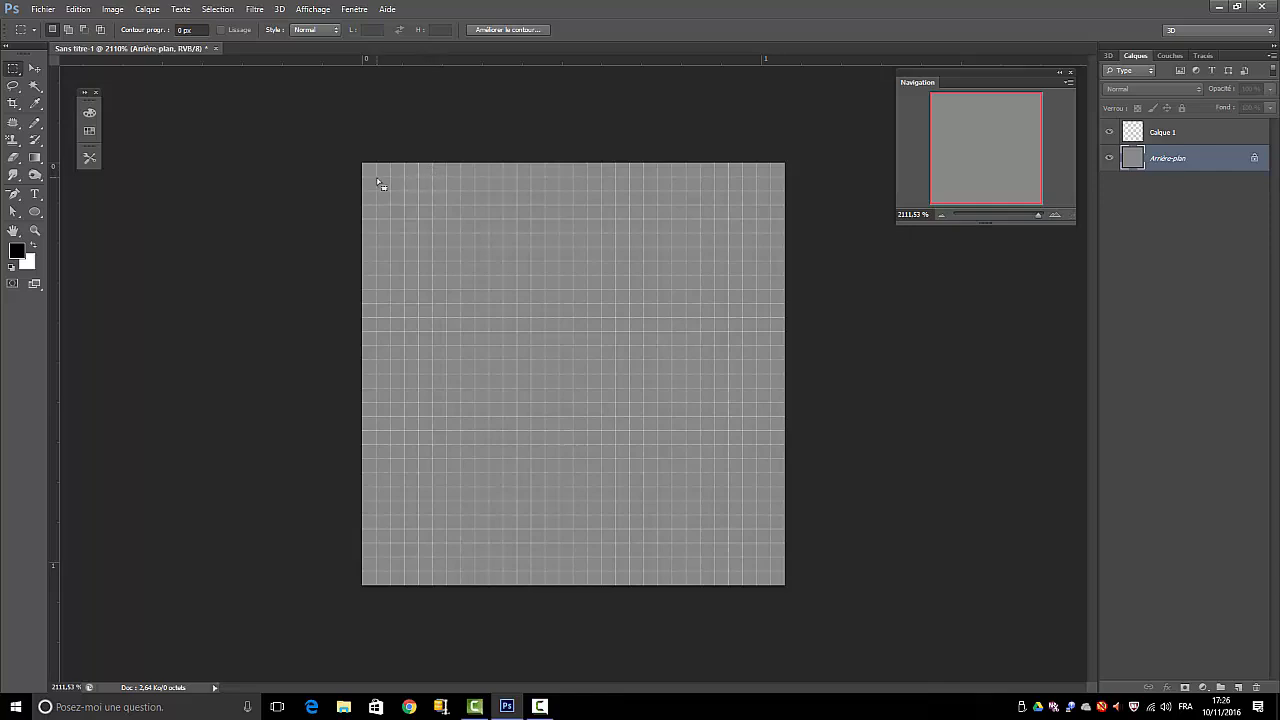
mouse_move(384, 180)
mouse_down()
mouse_move(443, 190)
mouse_move(378, 183)
mouse_up()
click(78, 9)
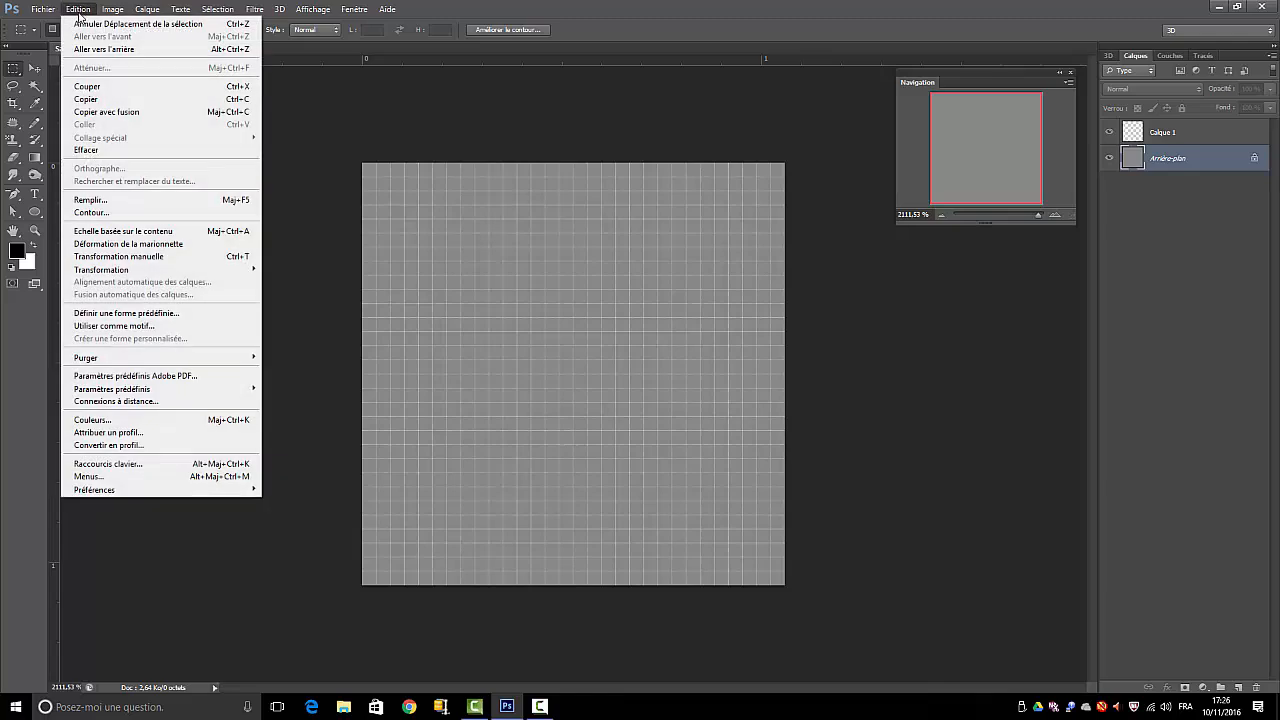
click(145, 24)
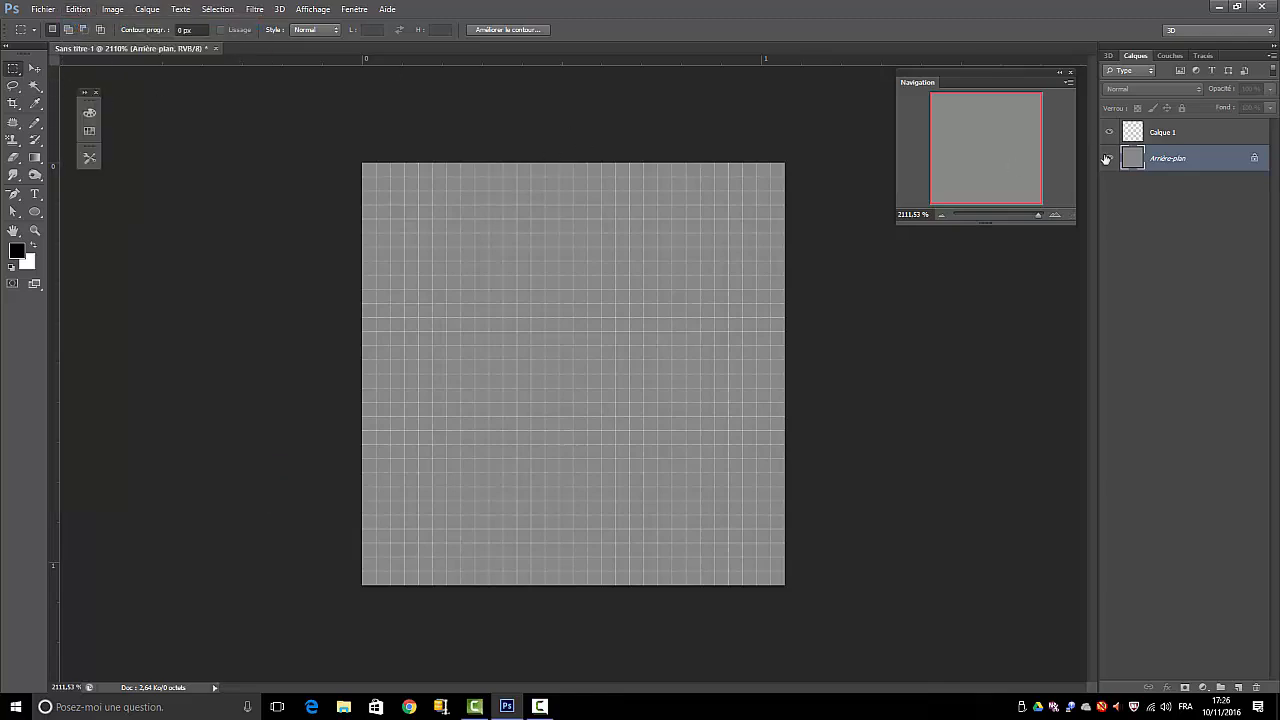
With Calque 1 active, clear the old selection and select a square about 0.99 cm wide, one pixel inside the canvas edges
click(1162, 133)
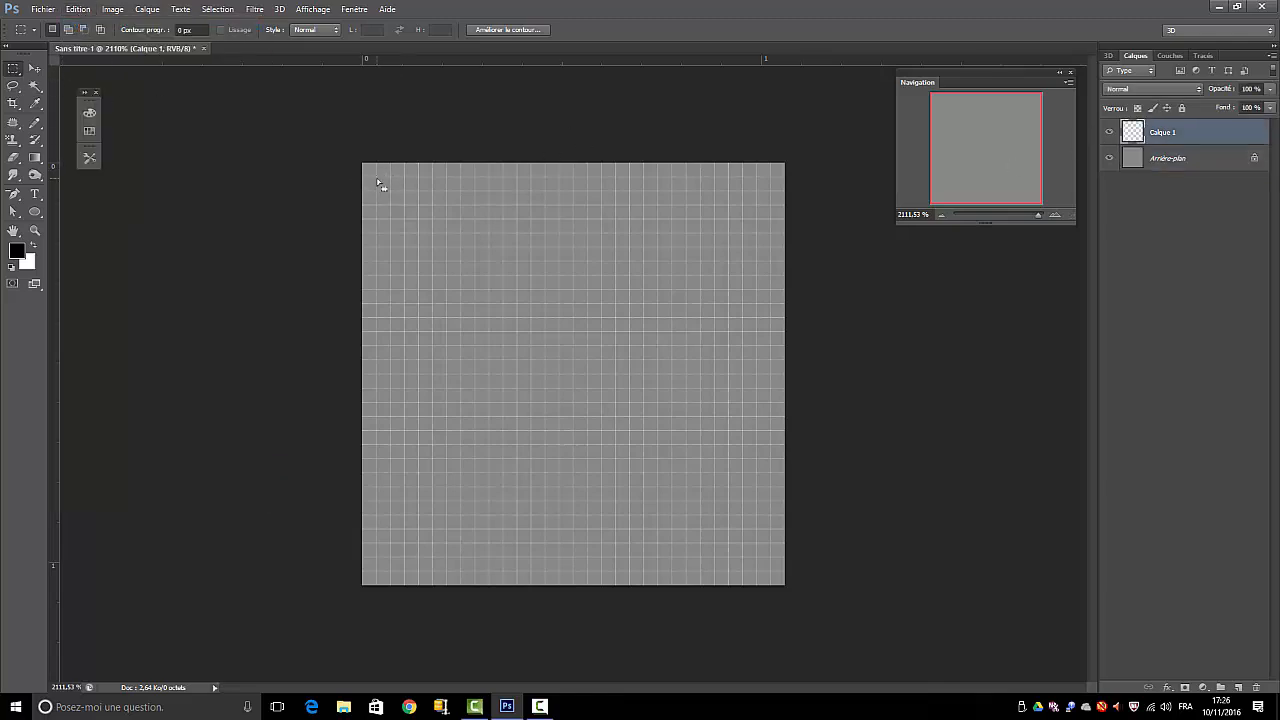
mouse_move(380, 185)
mouse_down()
mouse_move(406, 180)
mouse_move(363, 184)
mouse_move(390, 193)
mouse_up()
key(ctrl+d)
drag(376, 177, 760, 569)
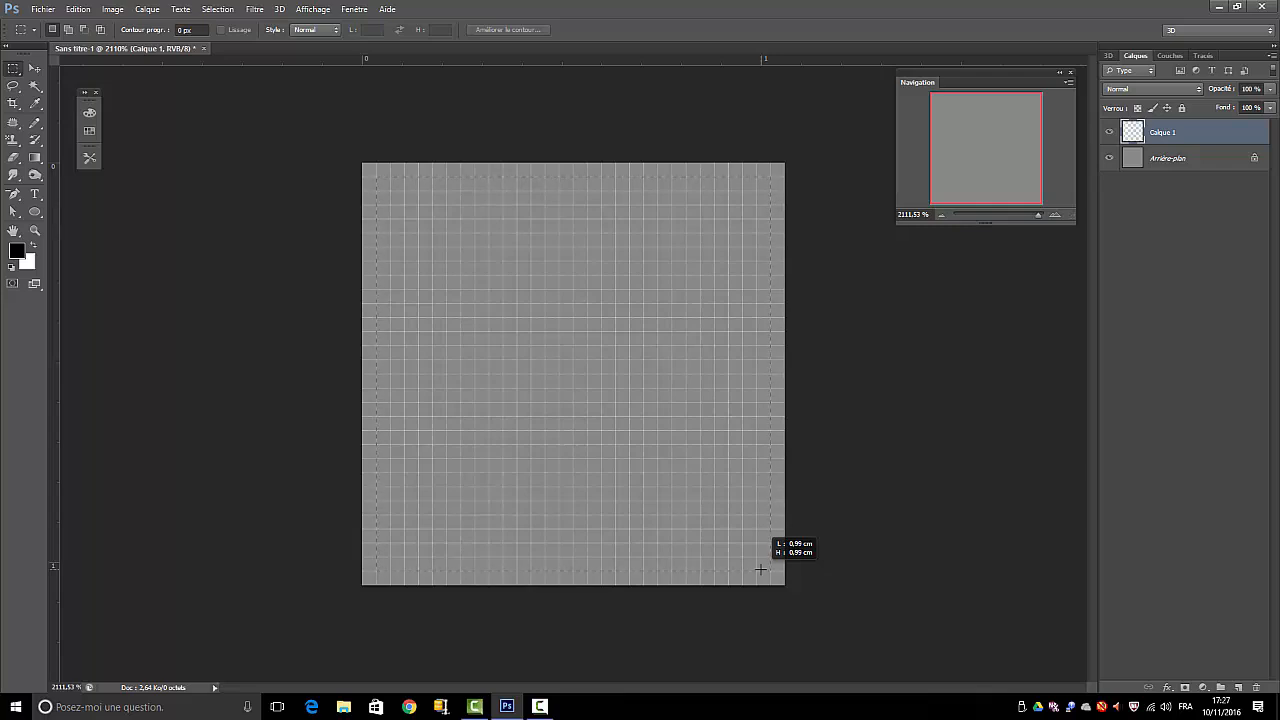
drag(760, 569, 760, 569)
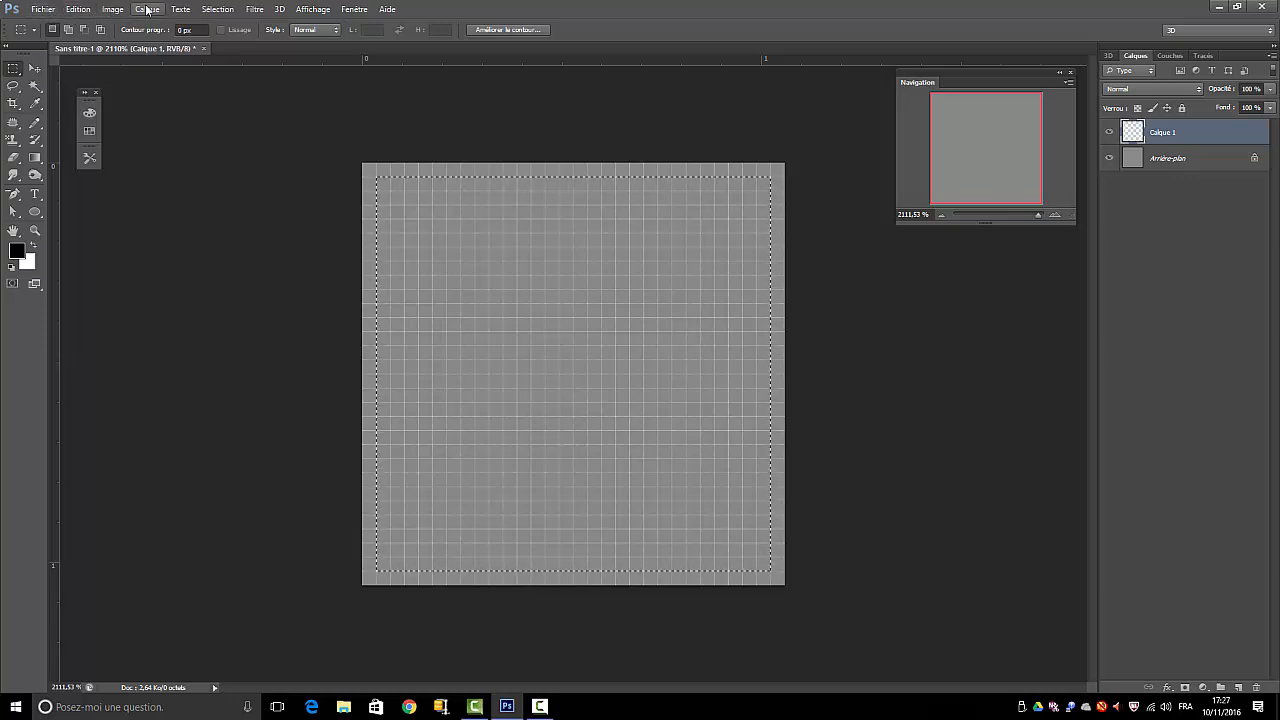
Fill the inset square selection on Calque 1 with dark grey #222222 at 100 % opacity, and deselect it
click(112, 9)
mouse_move(83, 7)
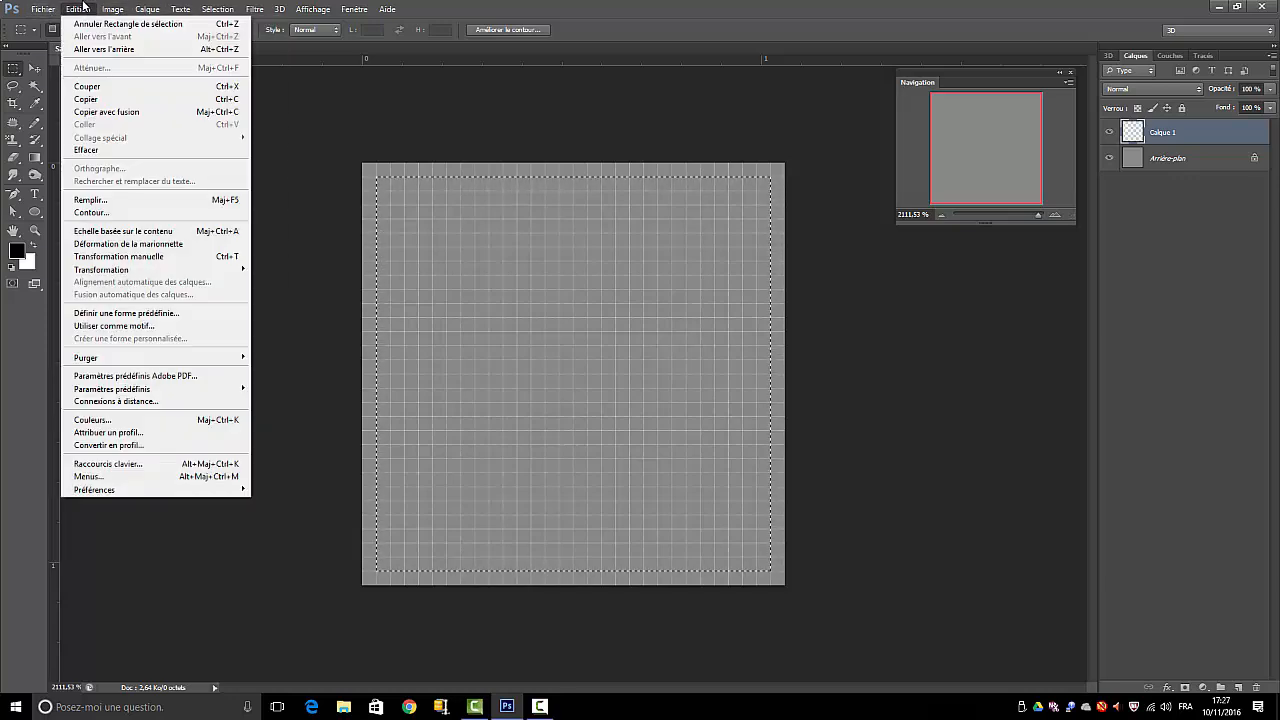
click(95, 200)
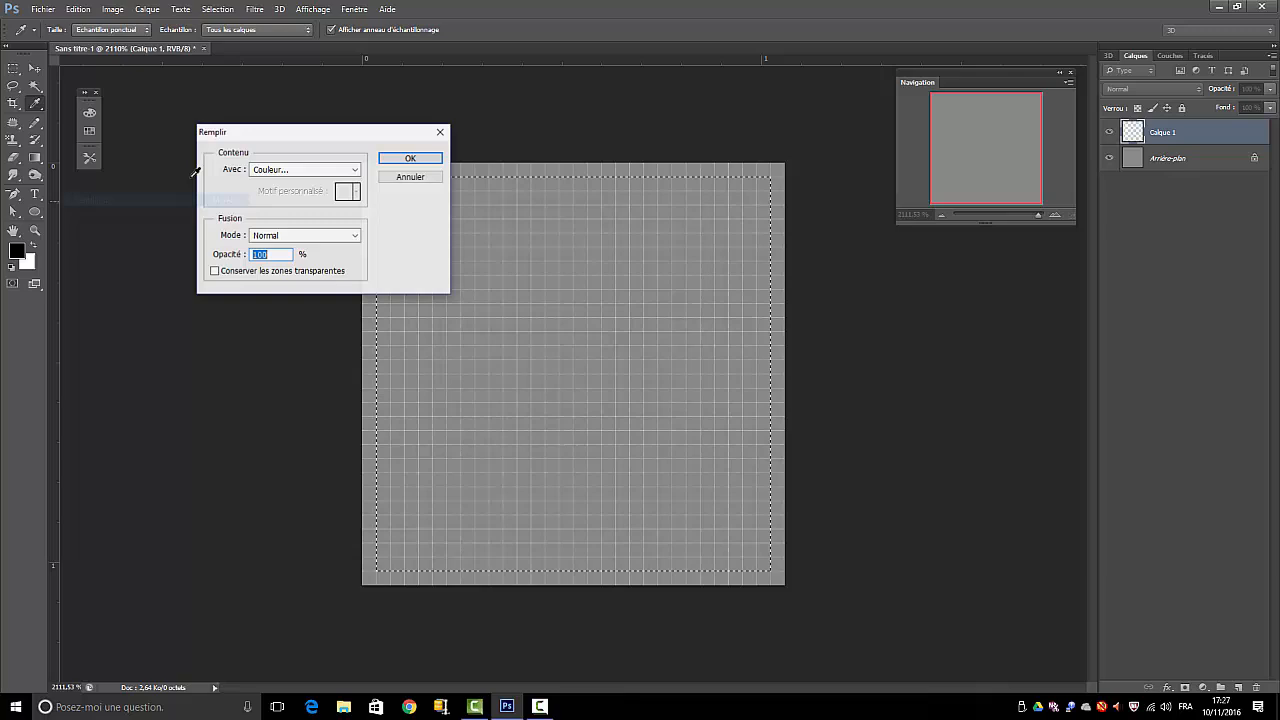
click(298, 174)
click(280, 205)
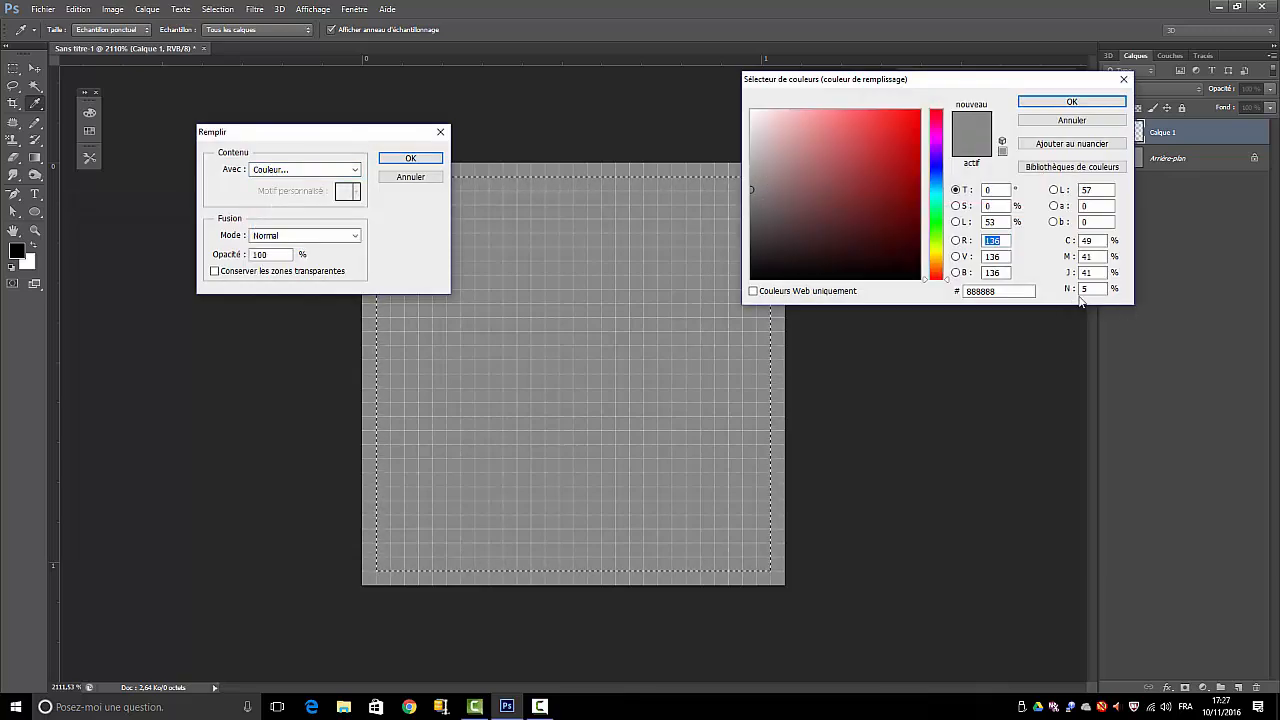
double_click(1011, 292)
drag(1011, 293, 934, 288)
text(2222)
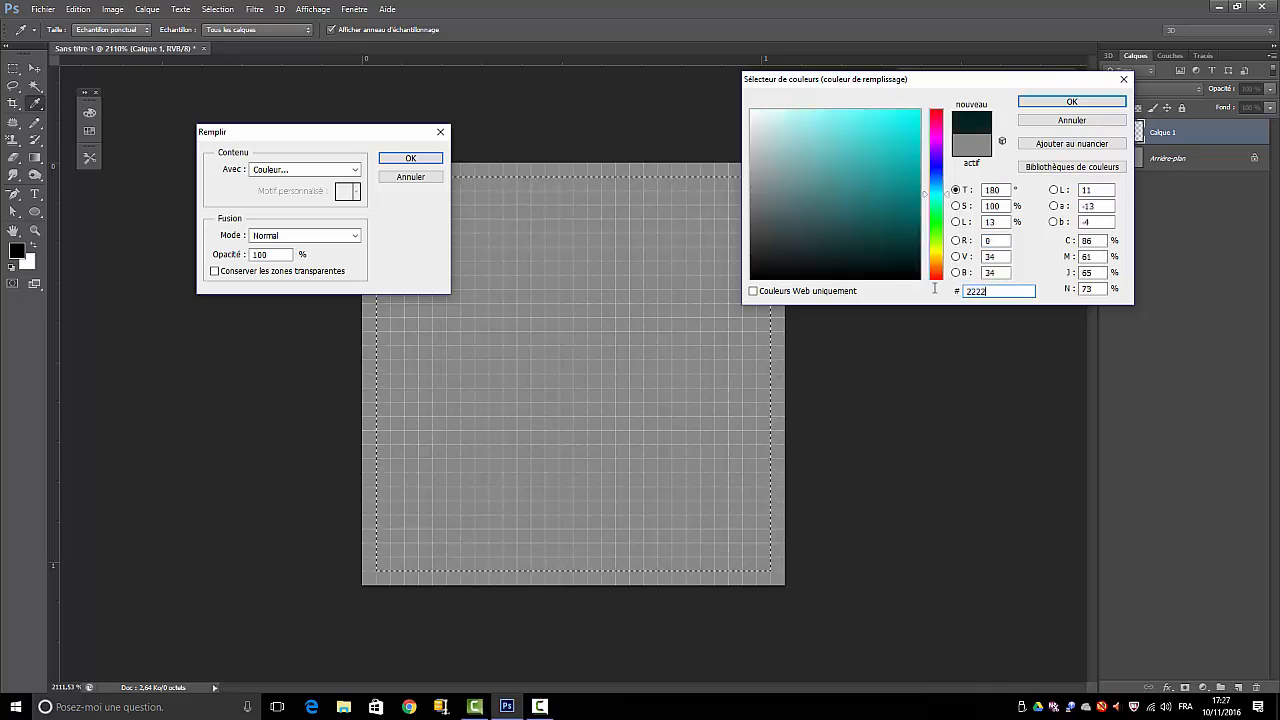
text(22)
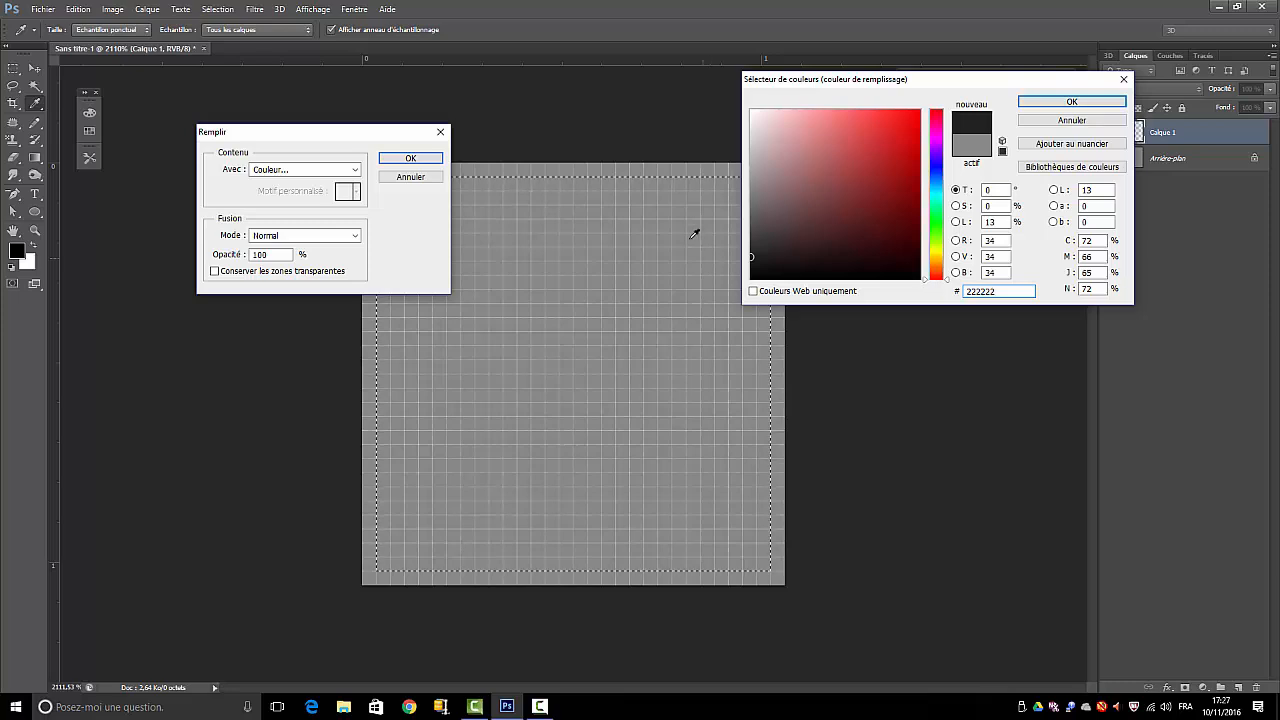
click(1060, 103)
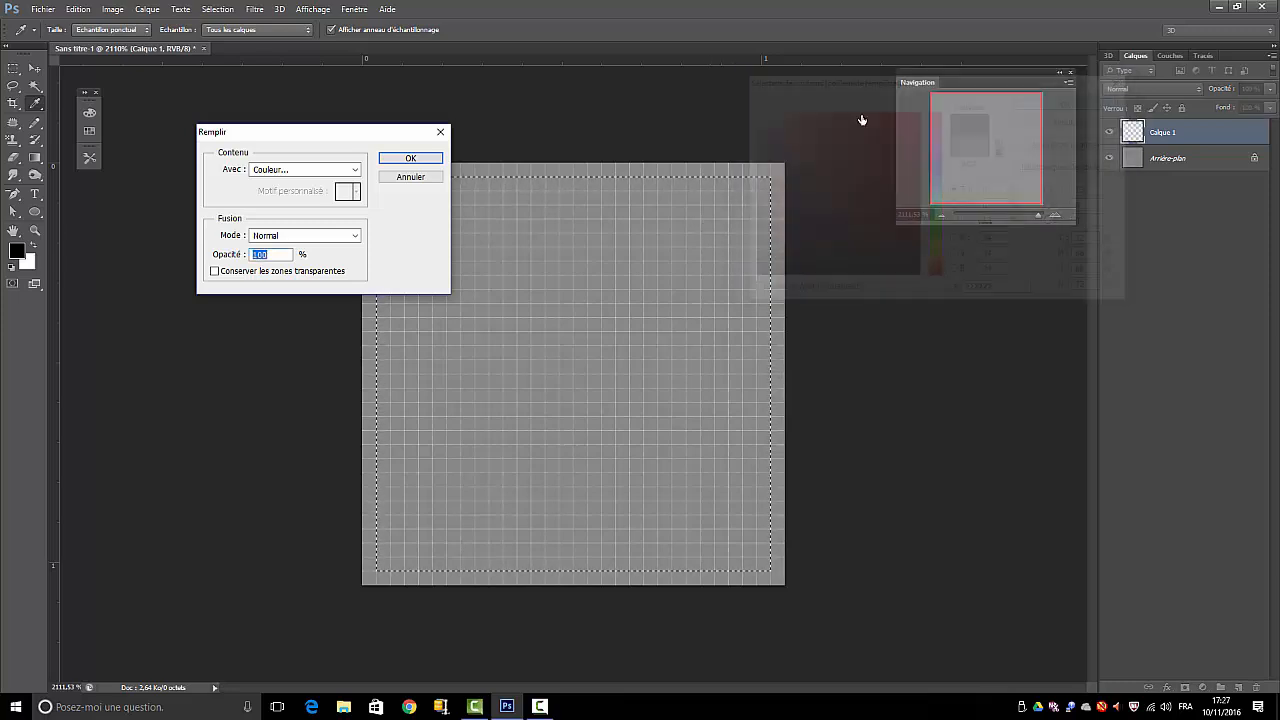
click(392, 162)
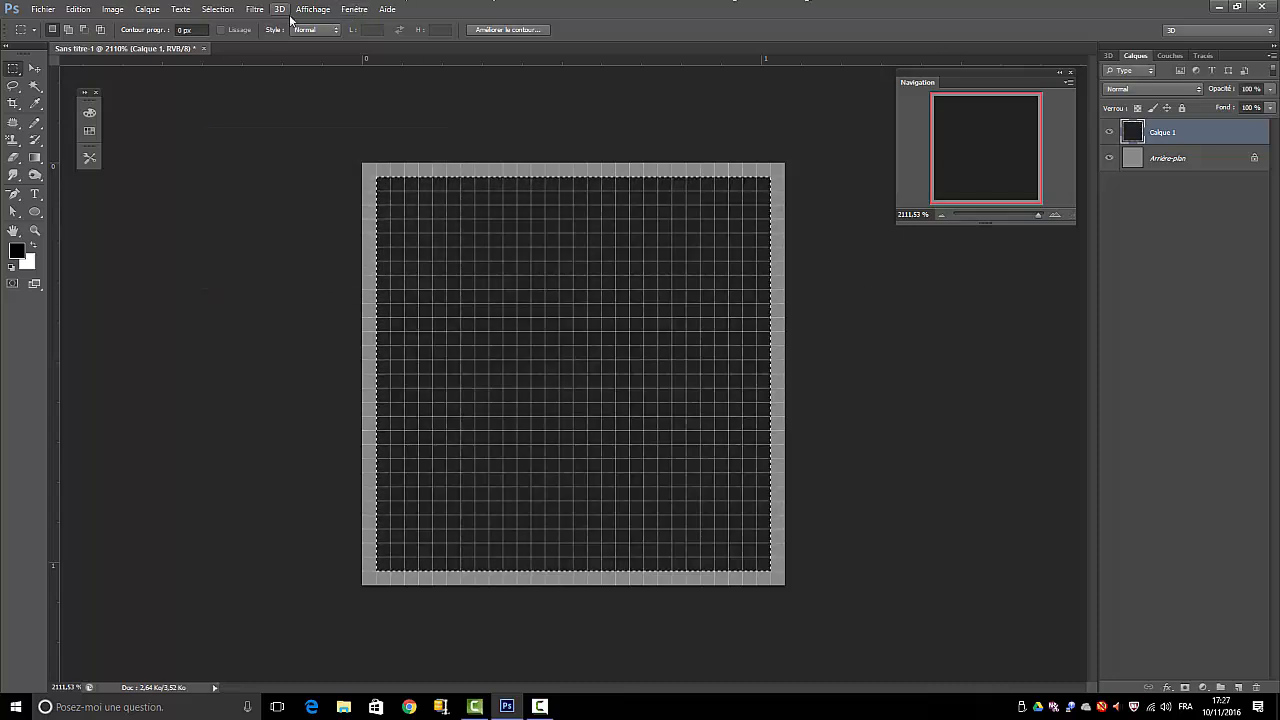
click(229, 11)
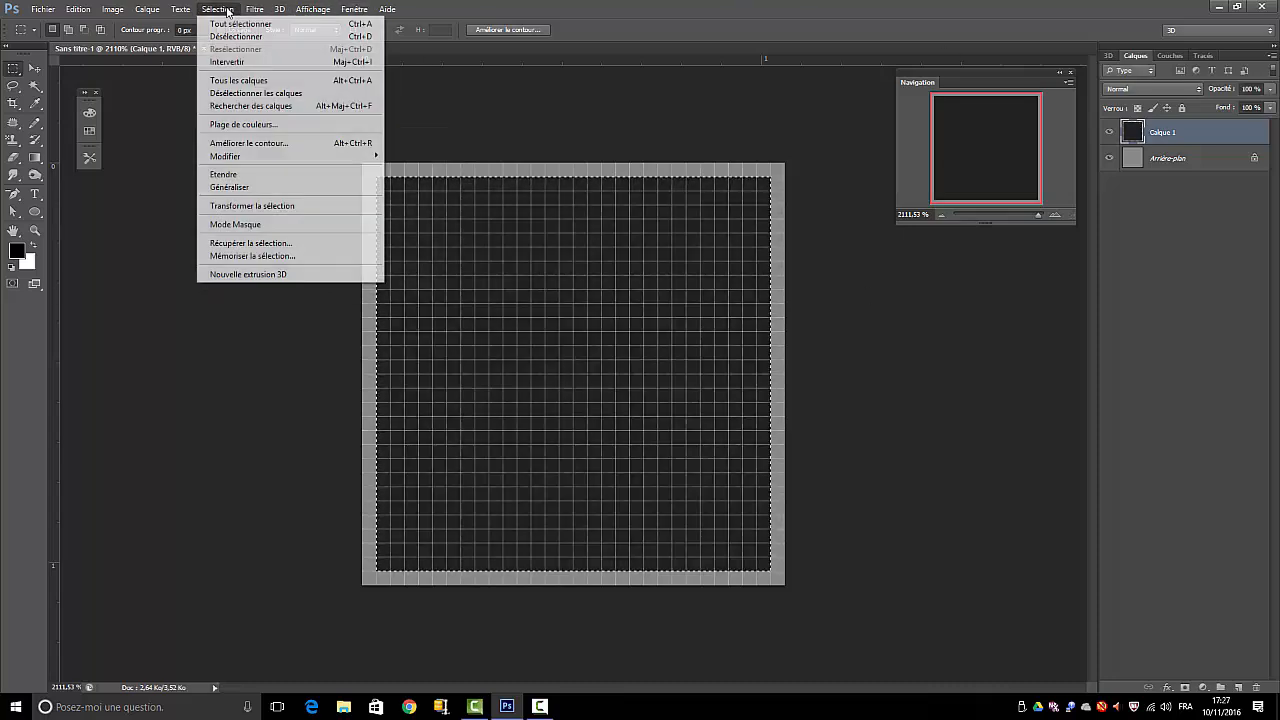
click(230, 39)
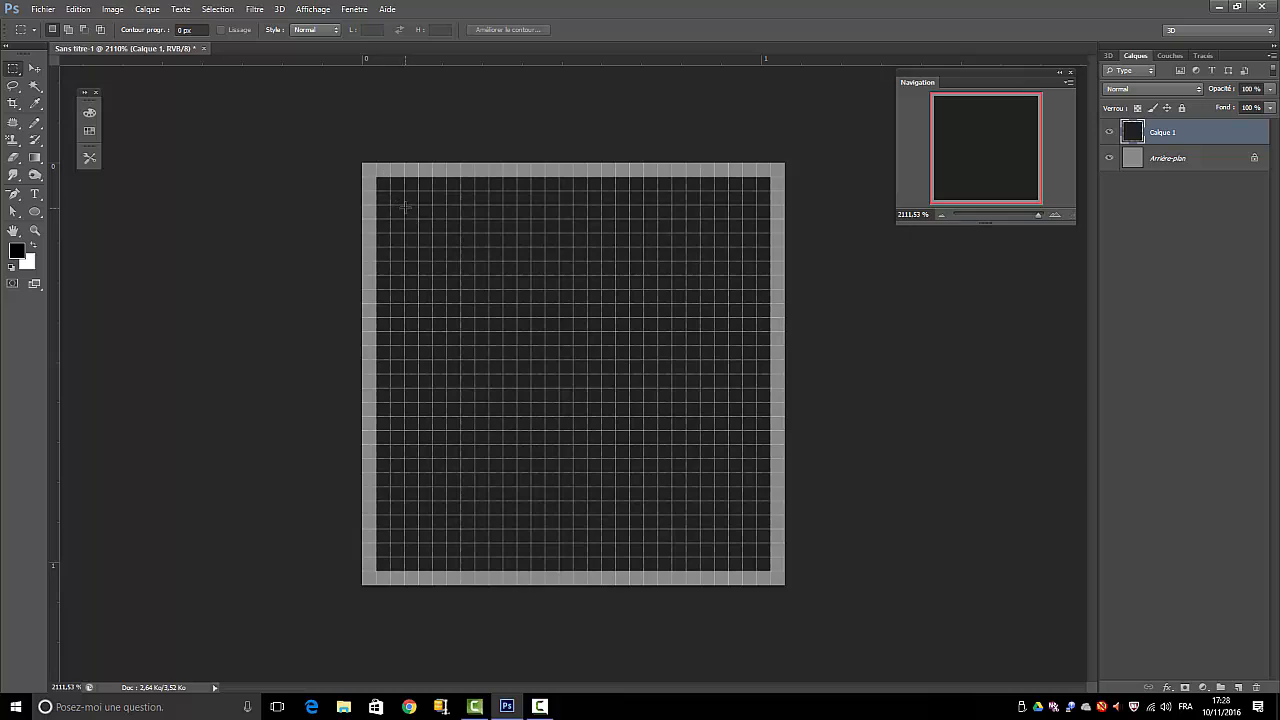
drag(390, 205, 475, 218)
click(78, 9)
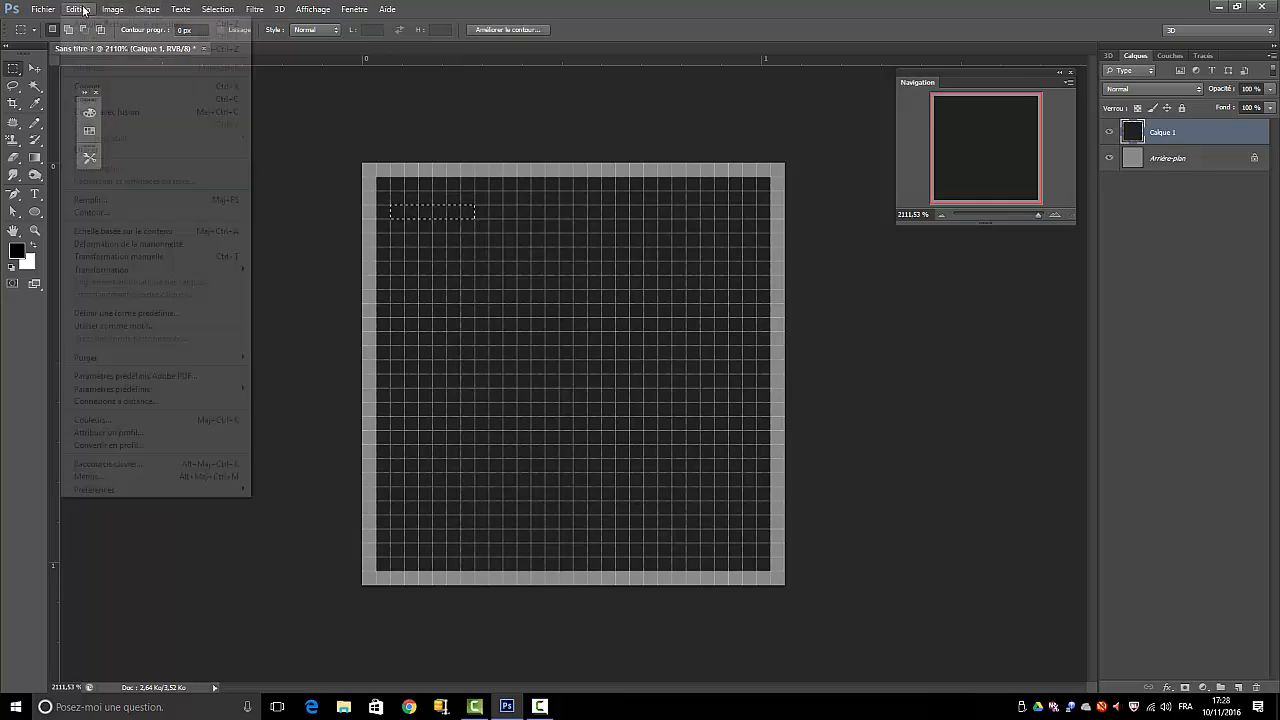
click(110, 19)
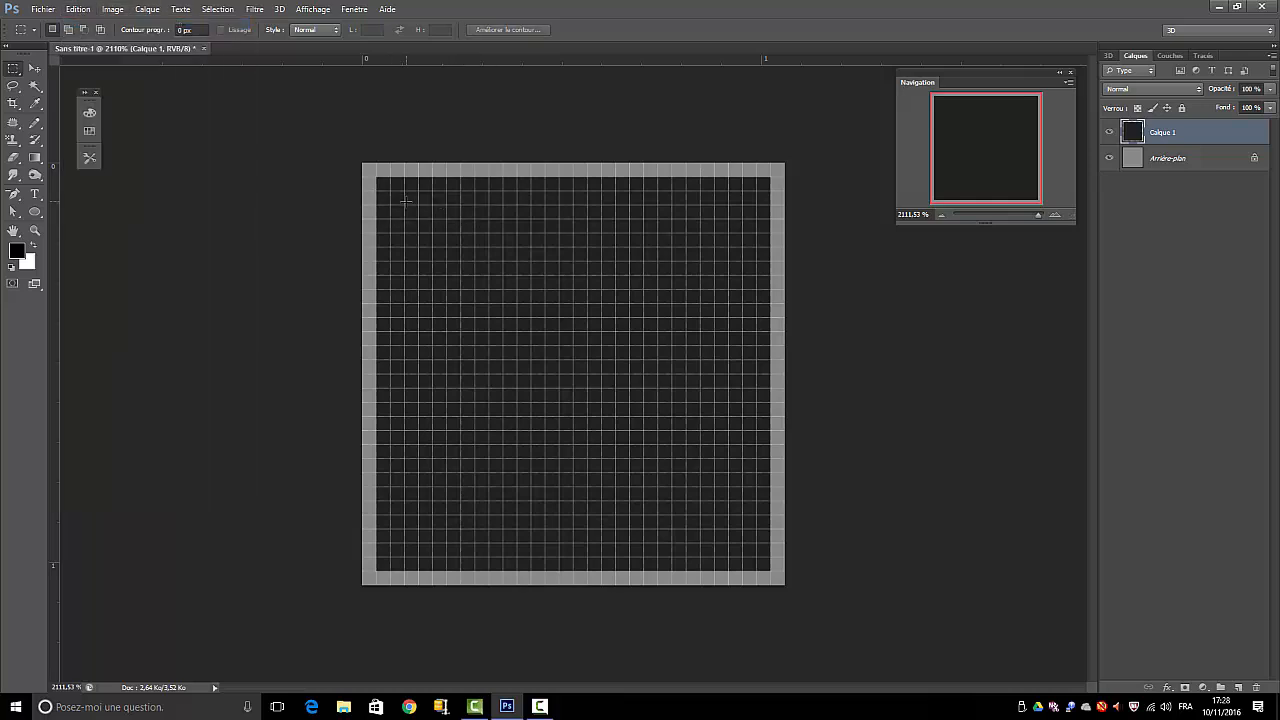
drag(390, 190, 433, 218)
click(78, 9)
click(79, 26)
Select a square about 0.85 cm wide, two pixels inside the dark square on Calque 1, and fill it with grey #c7c7c7 at 100 % opacity
drag(404, 205, 705, 518)
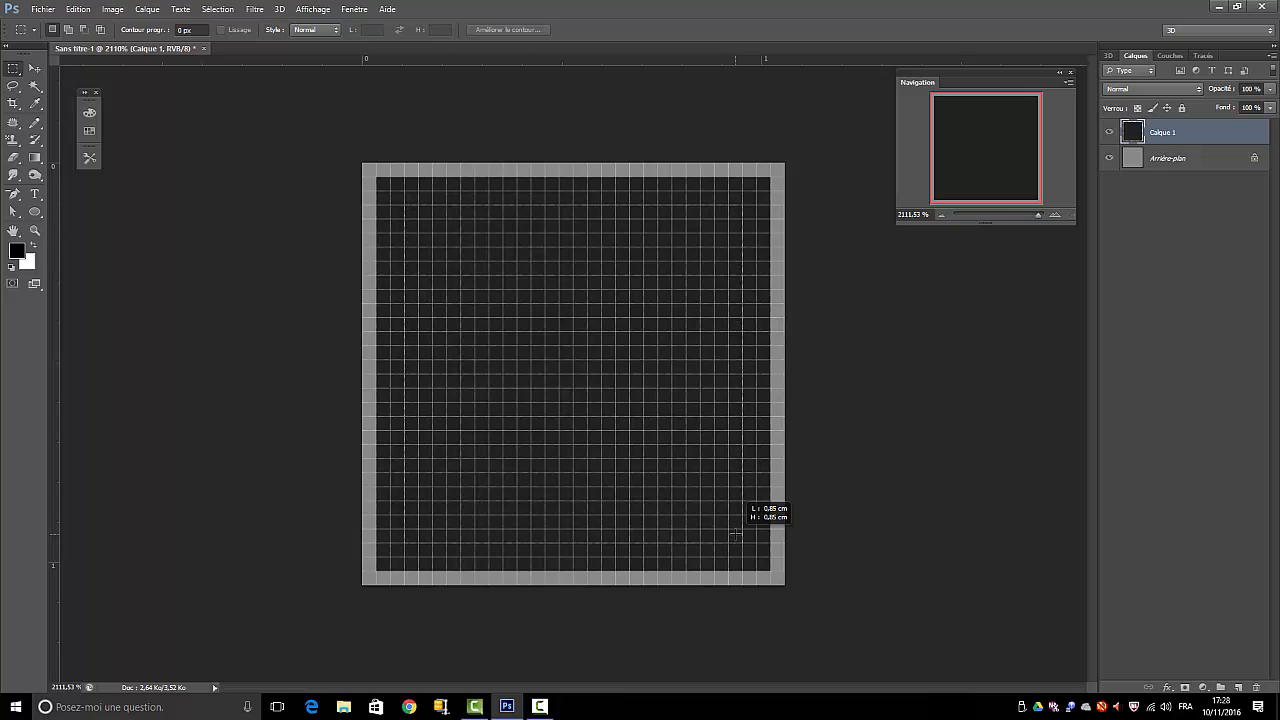
drag(735, 535, 742, 543)
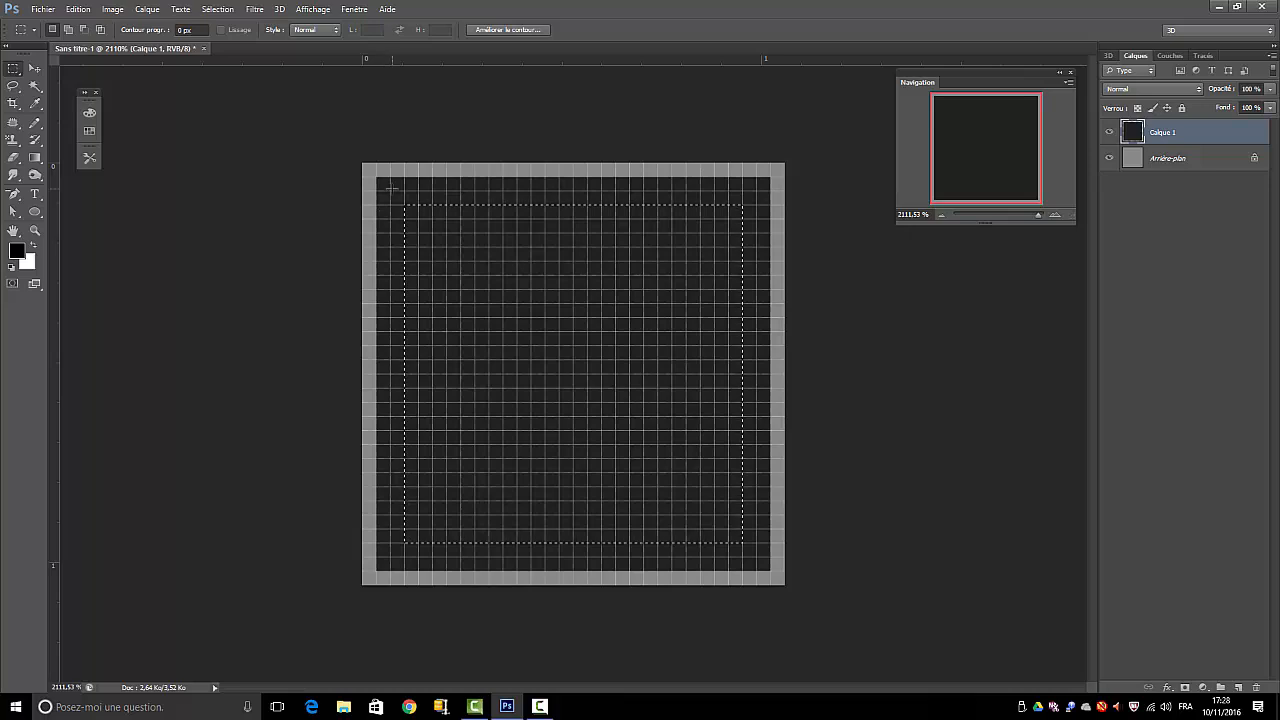
click(79, 11)
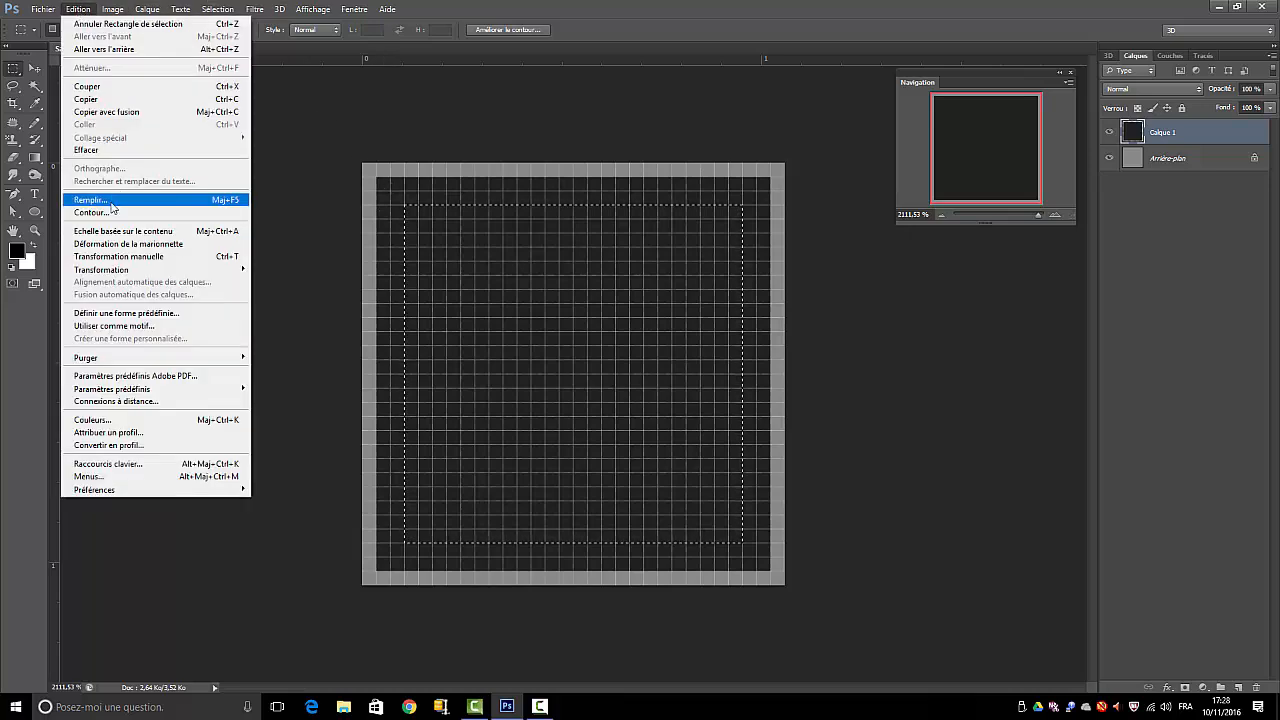
click(230, 200)
click(266, 168)
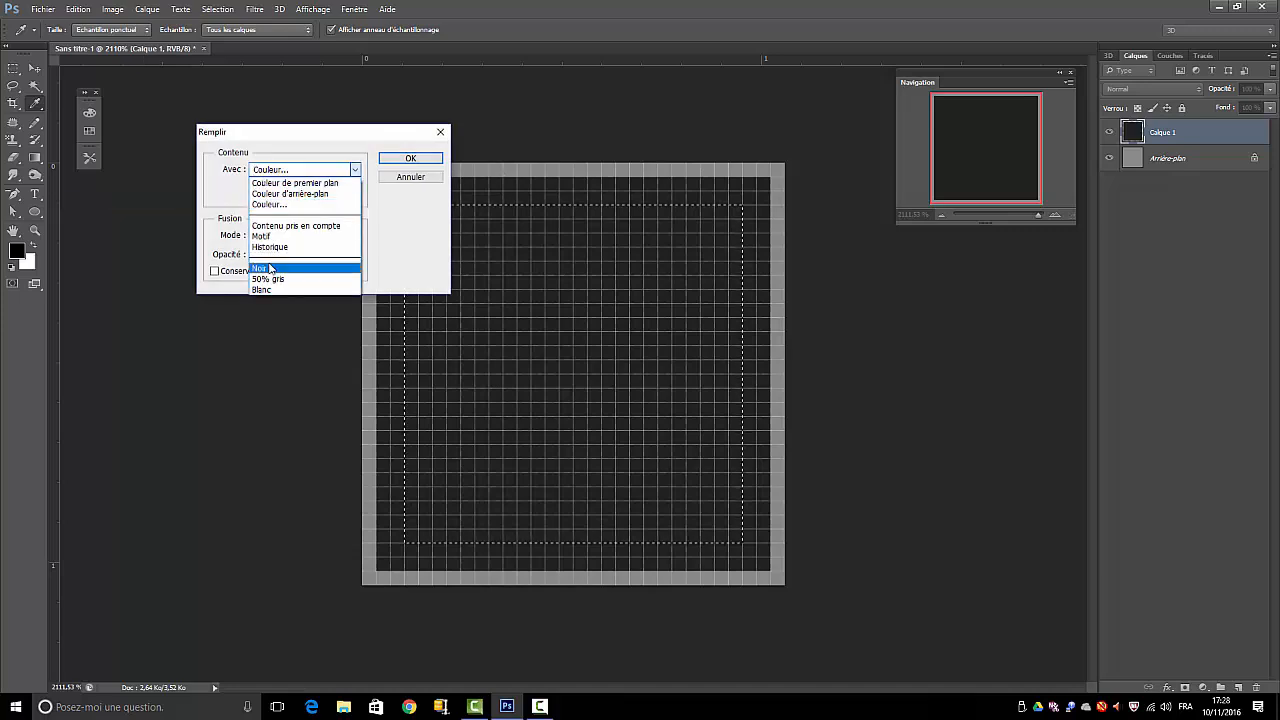
click(269, 205)
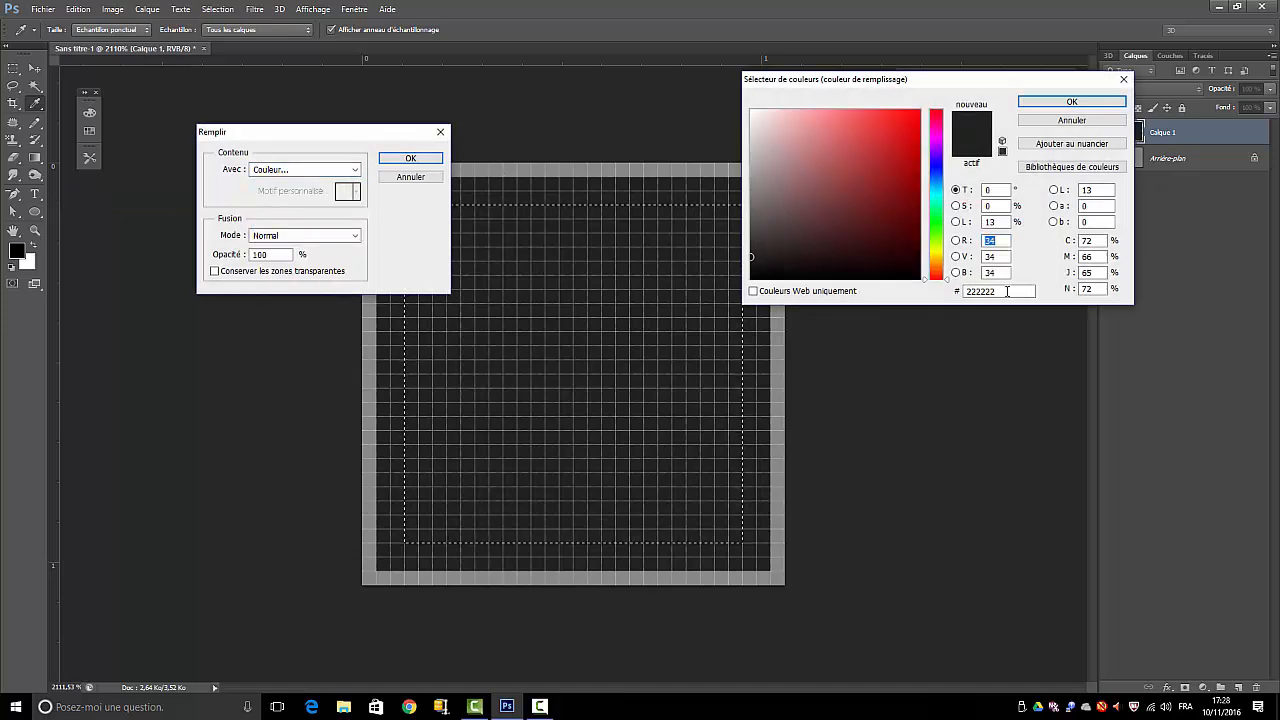
double_click(1007, 291)
text(c7c)
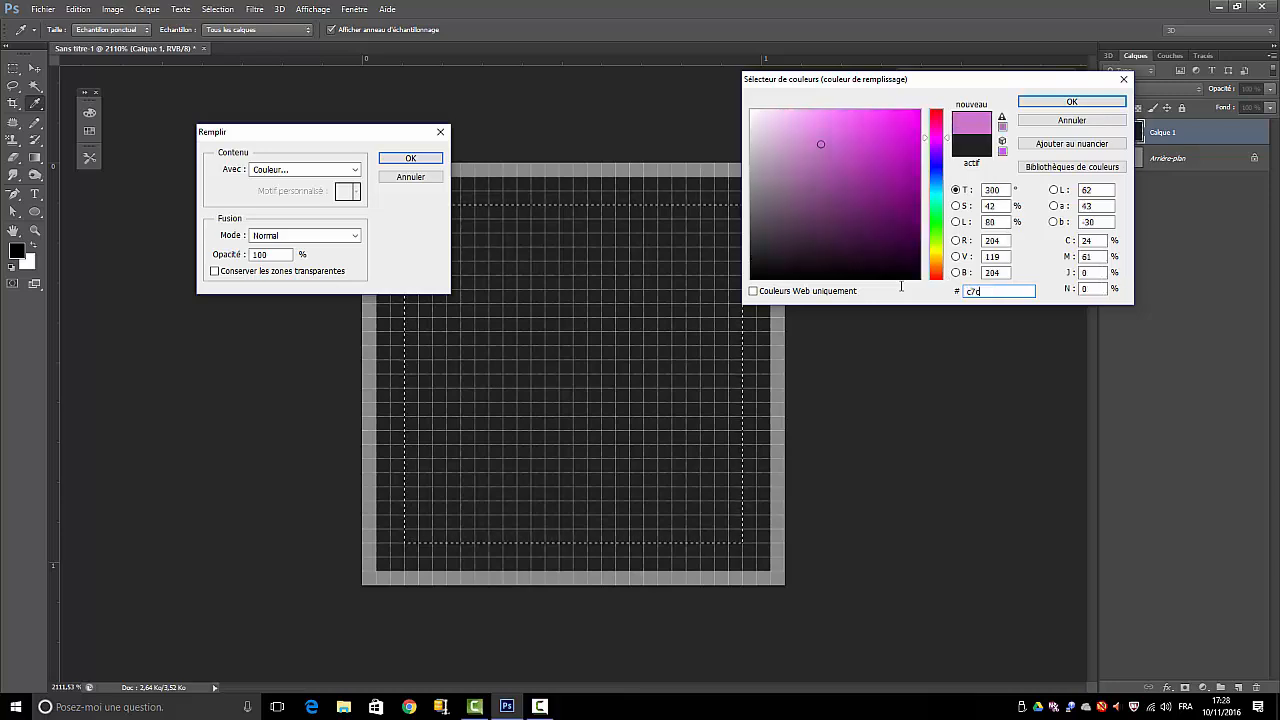
text(7c7)
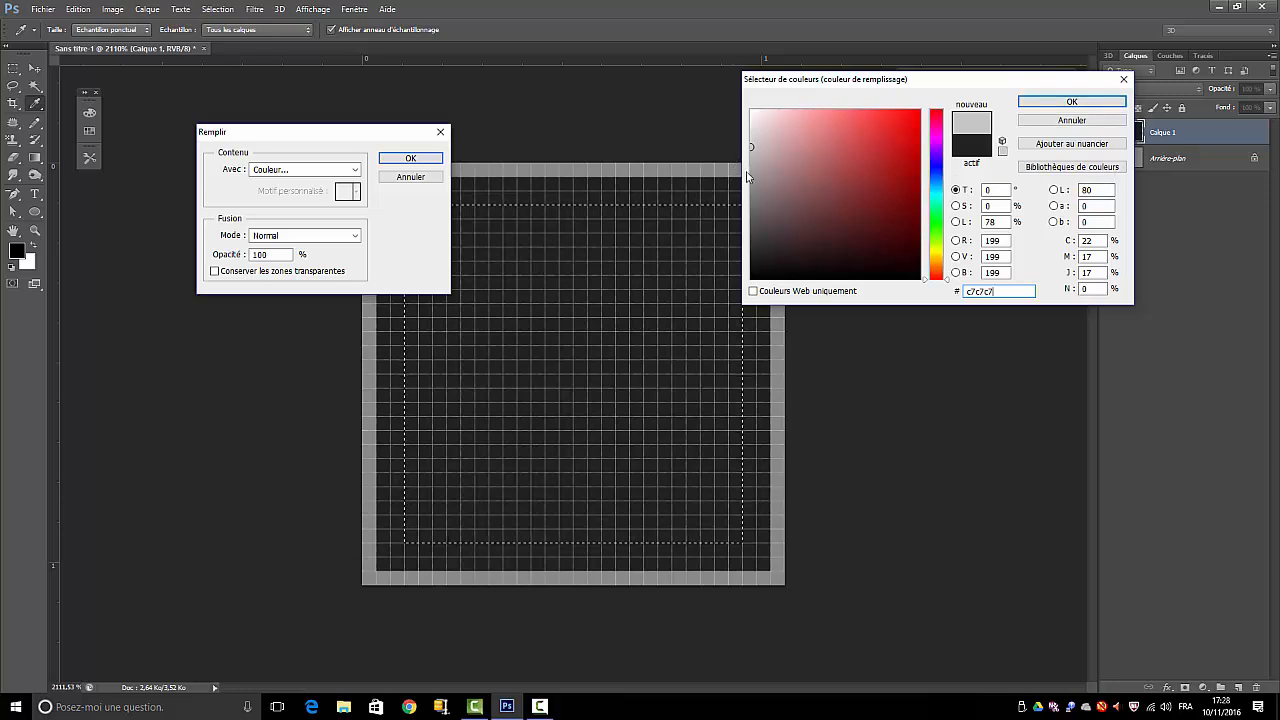
click(1108, 102)
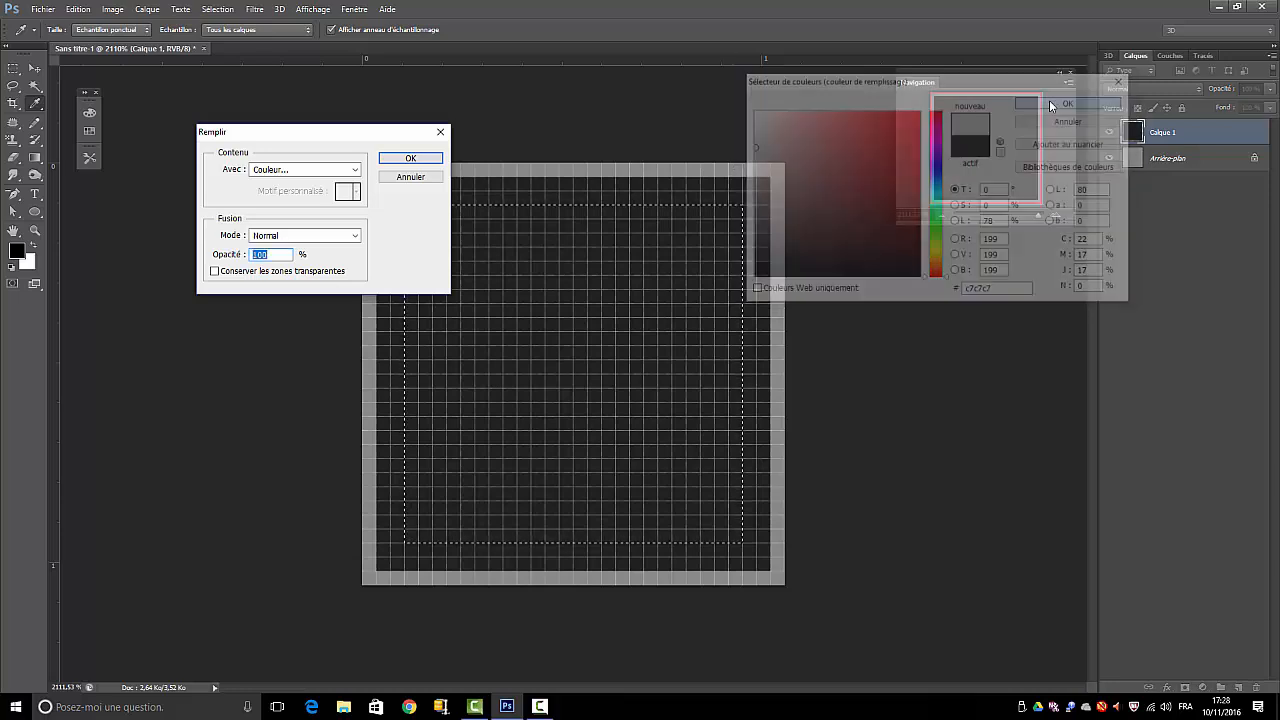
click(412, 160)
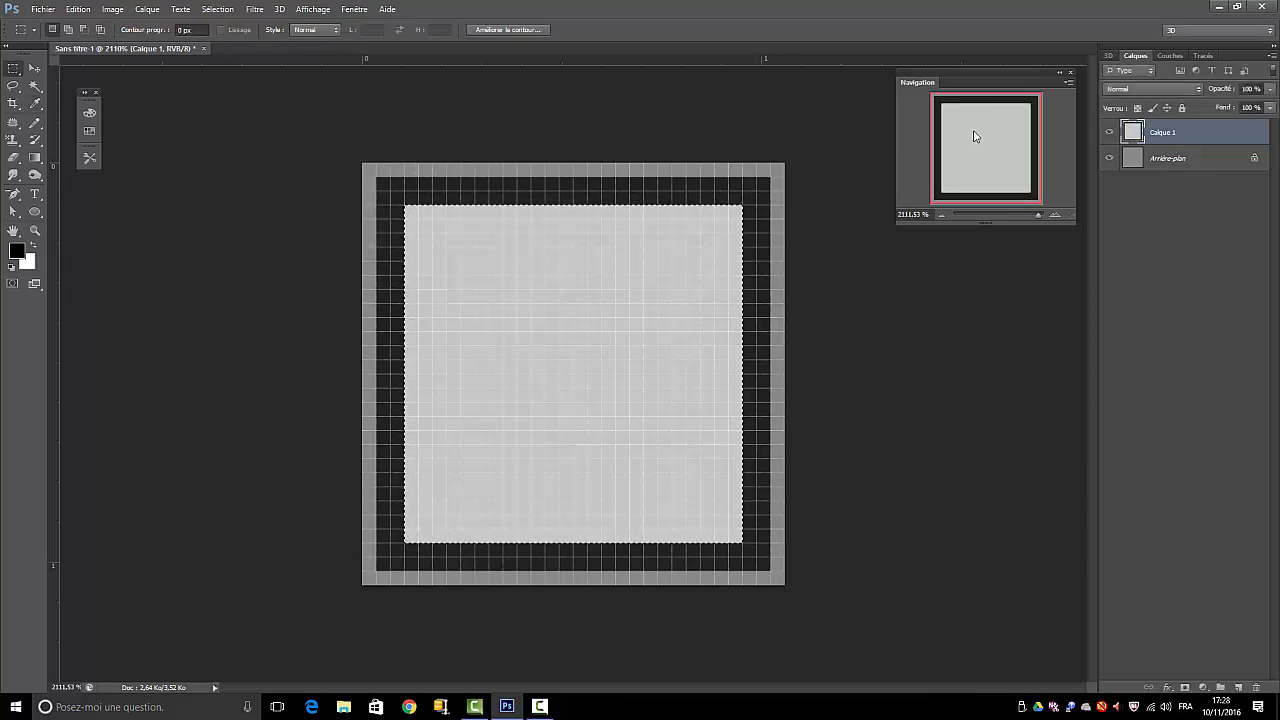
Clear the old selection and select a square about 20 pixels wide, two pixels inside the light grey square's edges
click(217, 9)
click(235, 34)
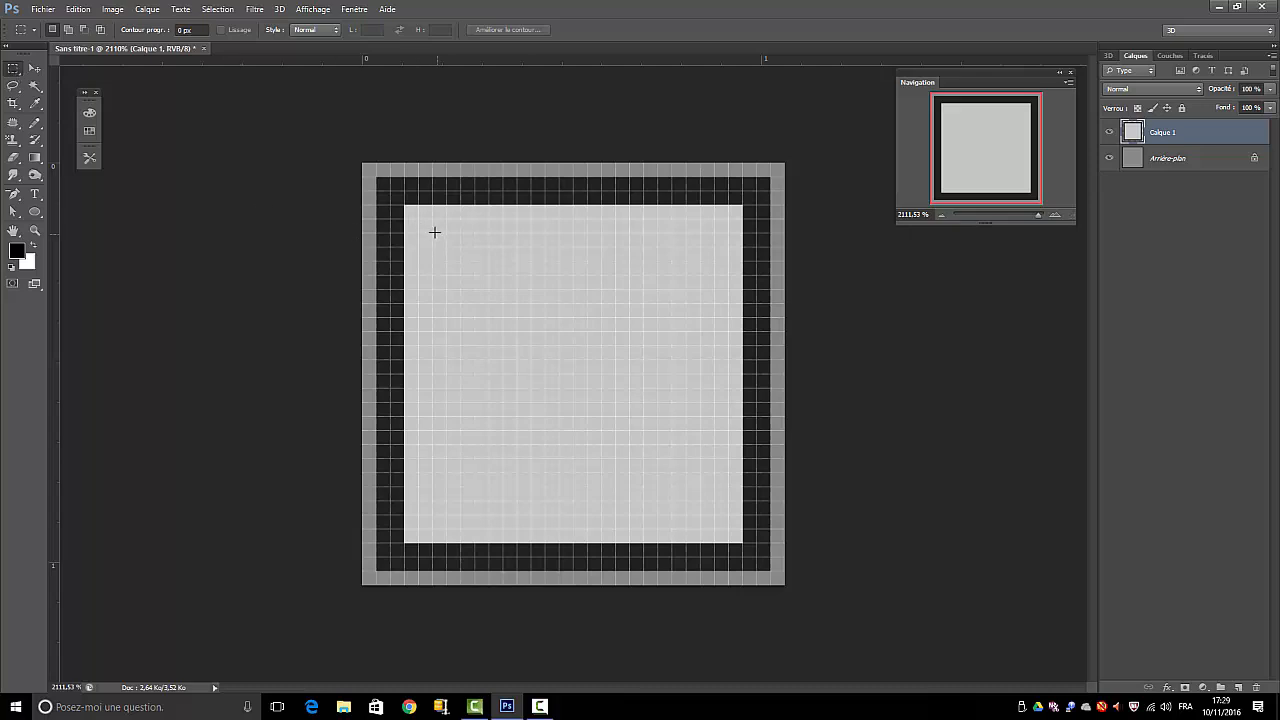
drag(432, 233, 707, 512)
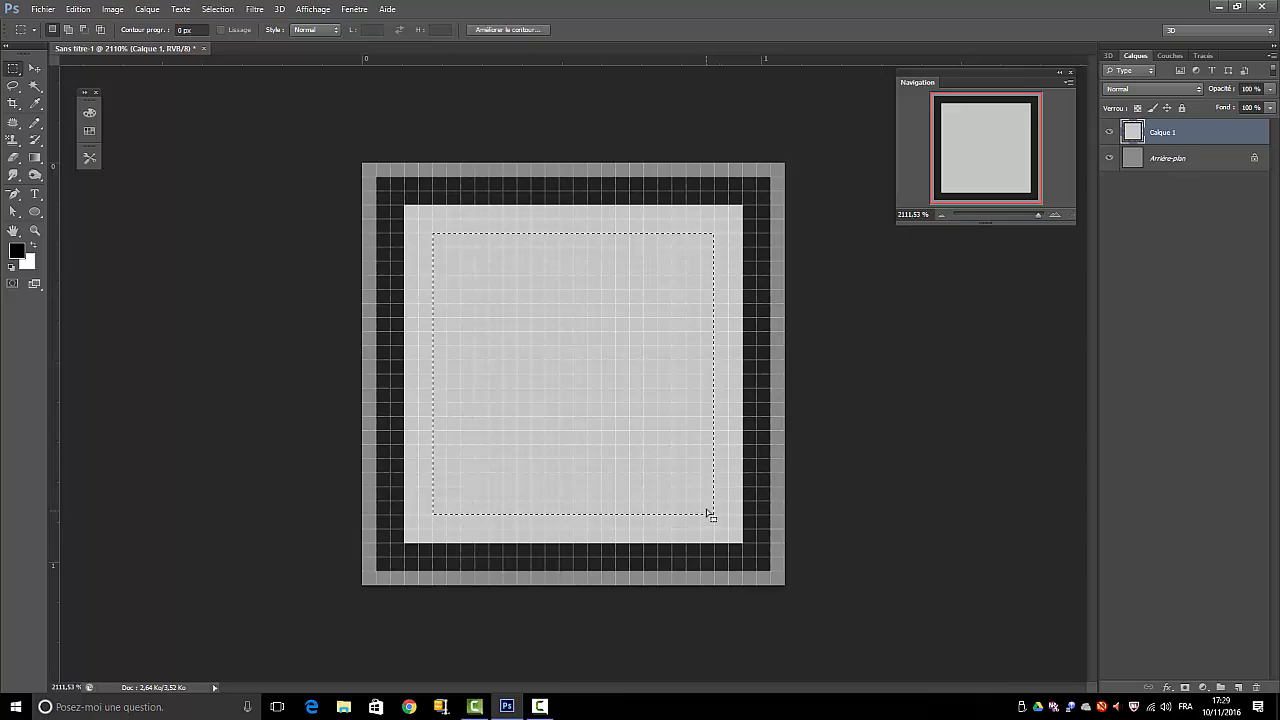
Fill the innermost square selection on Calque 1 with pale grey #e9e9e9 at 100 % opacity, and deselect it
click(78, 9)
click(92, 200)
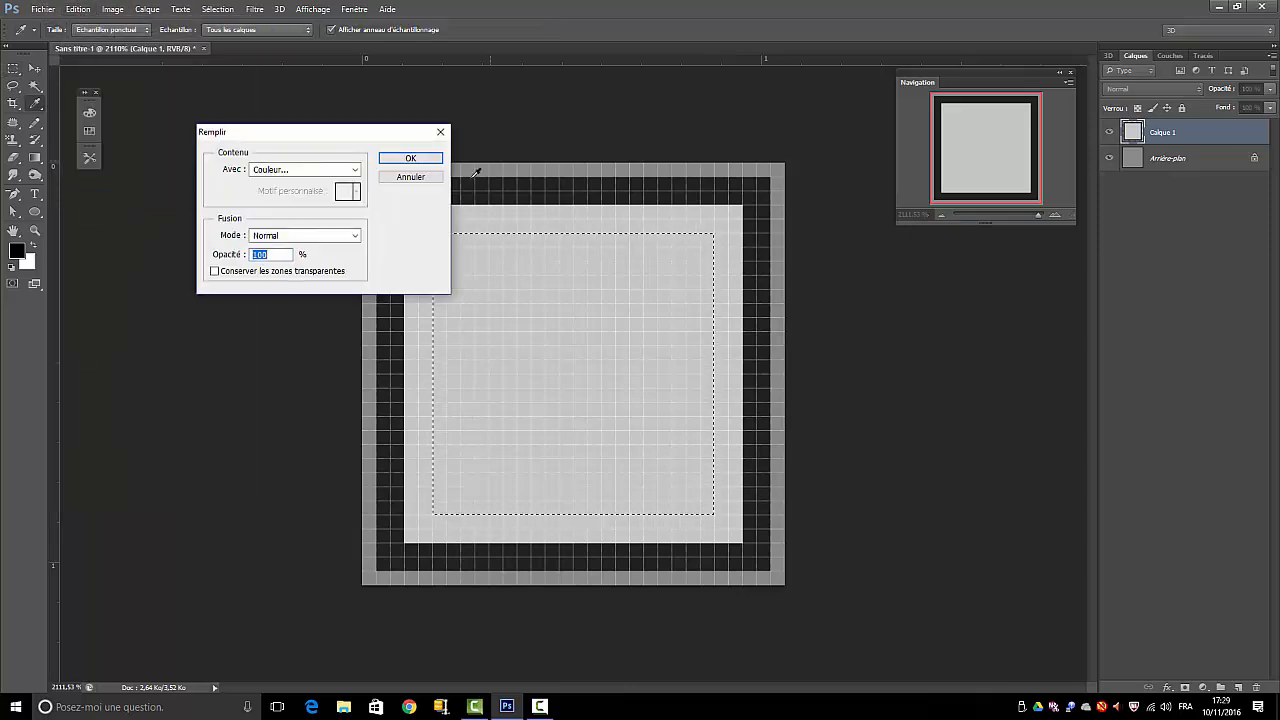
click(262, 170)
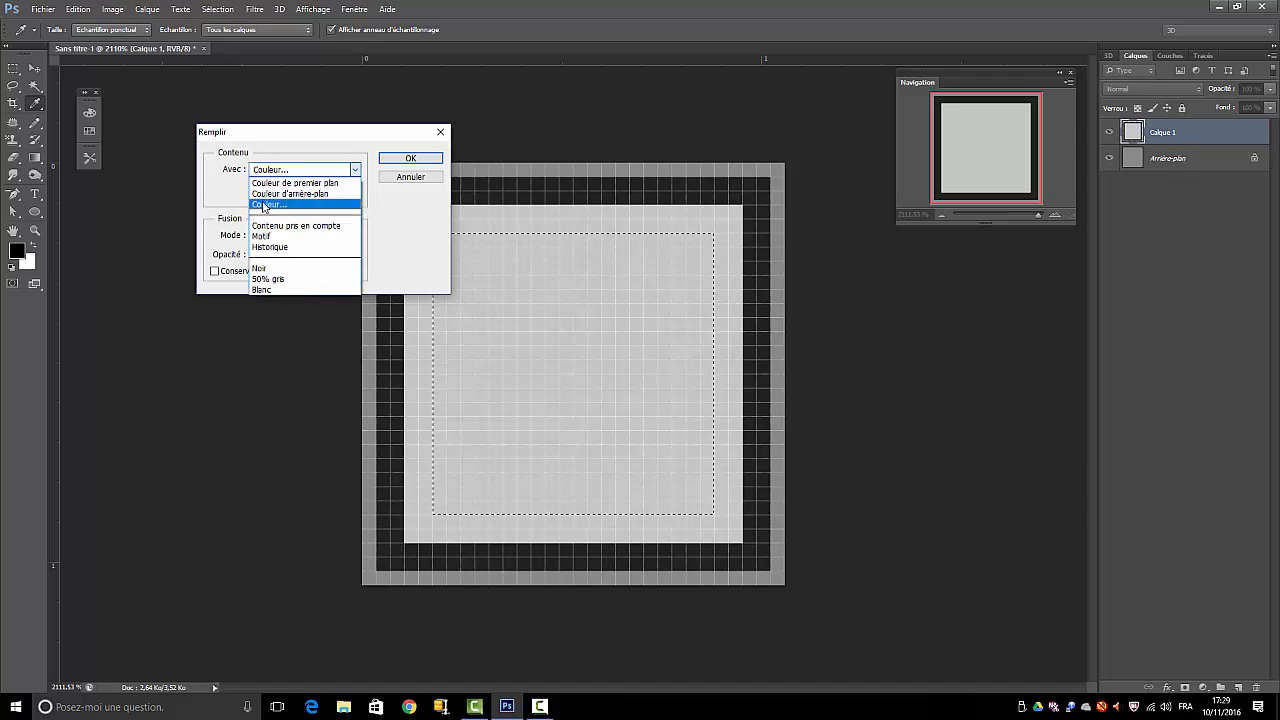
click(266, 206)
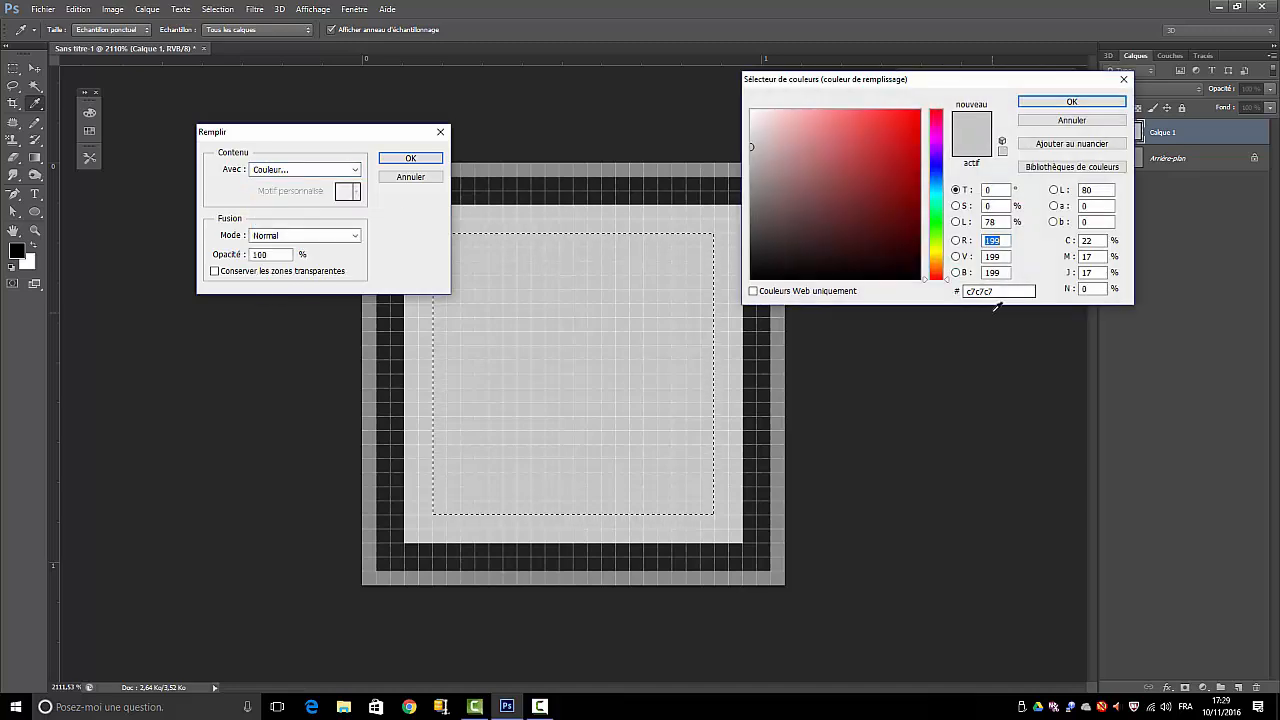
drag(1000, 291, 944, 286)
text(e)
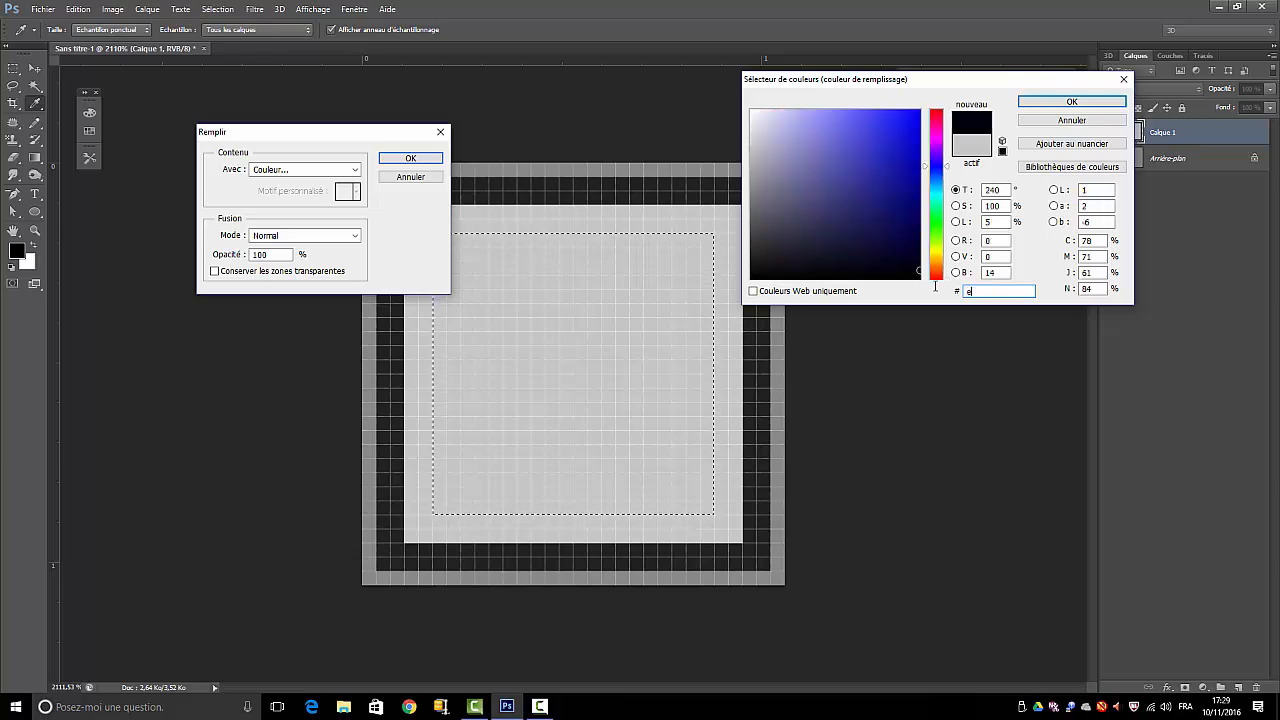
text(9)
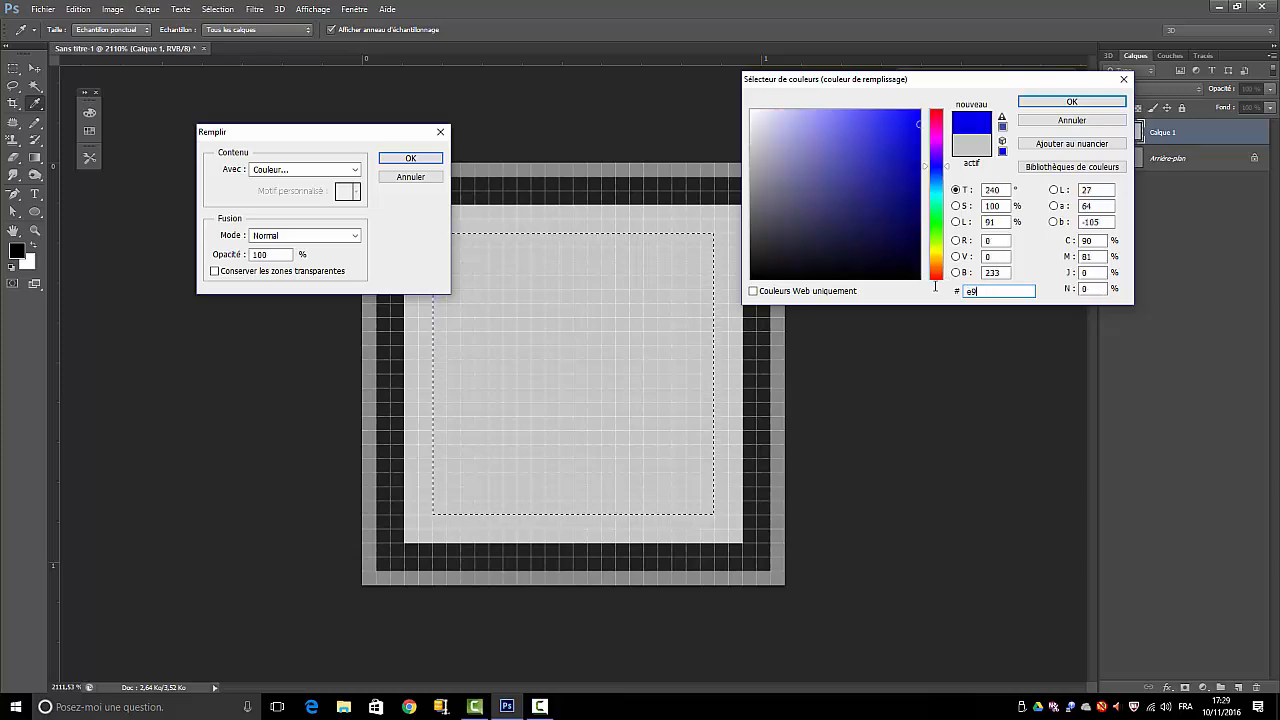
text(a)
text(9)
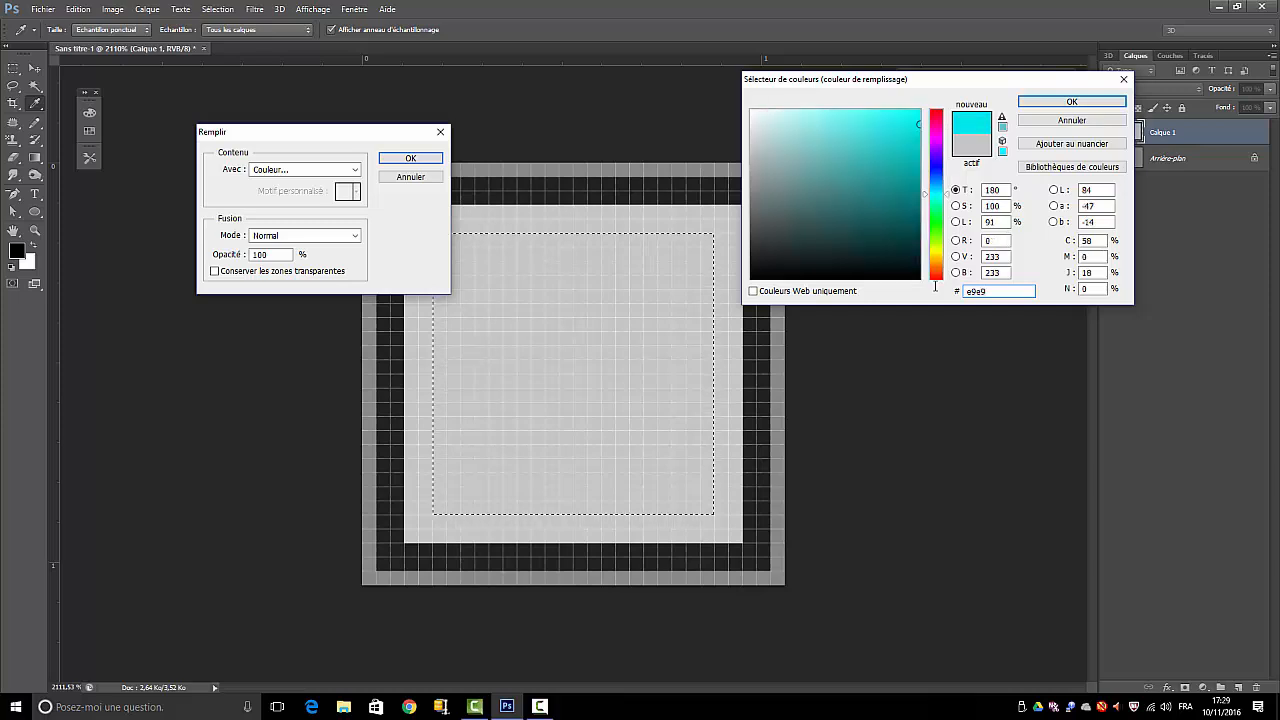
text(e9)
key(Return)
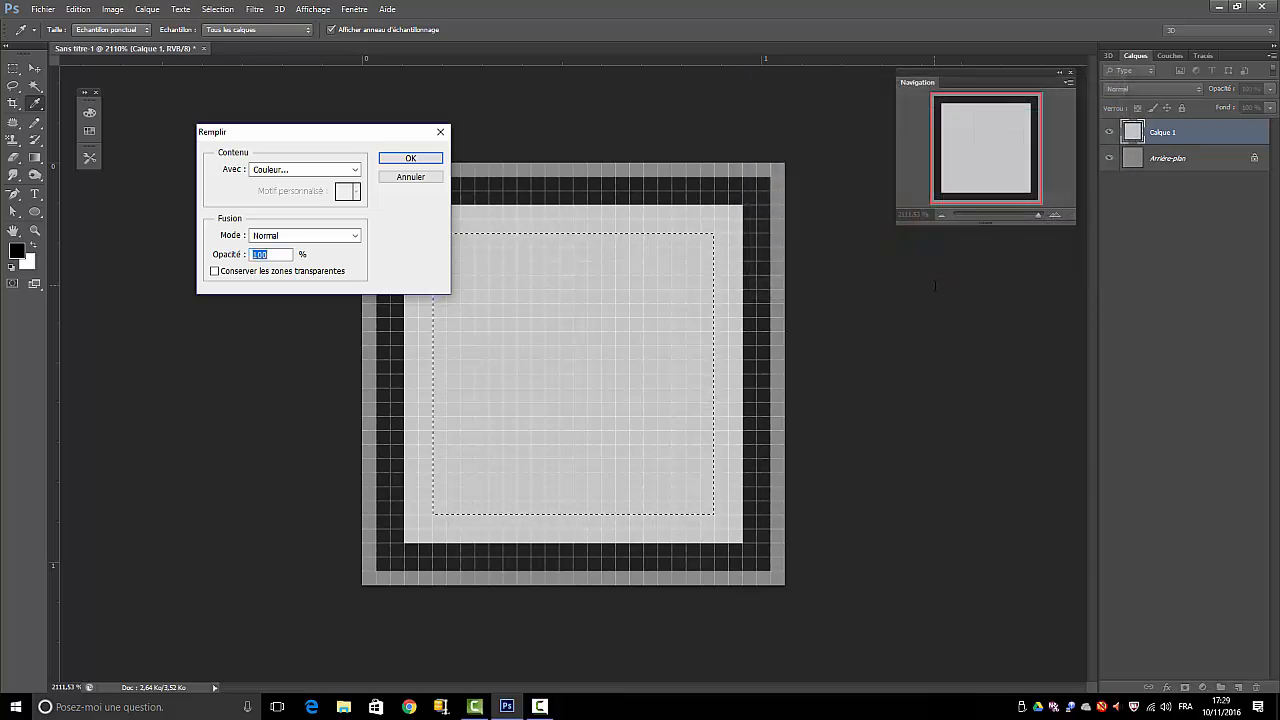
click(414, 159)
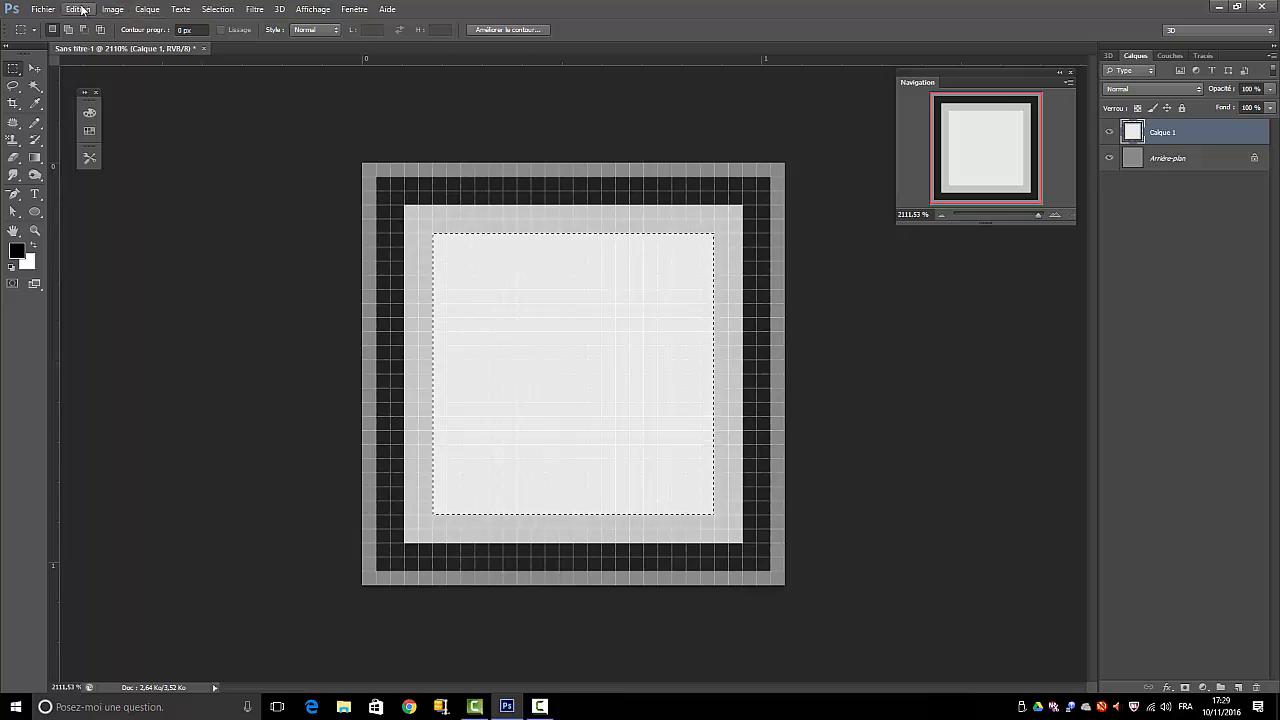
click(218, 9)
click(224, 38)
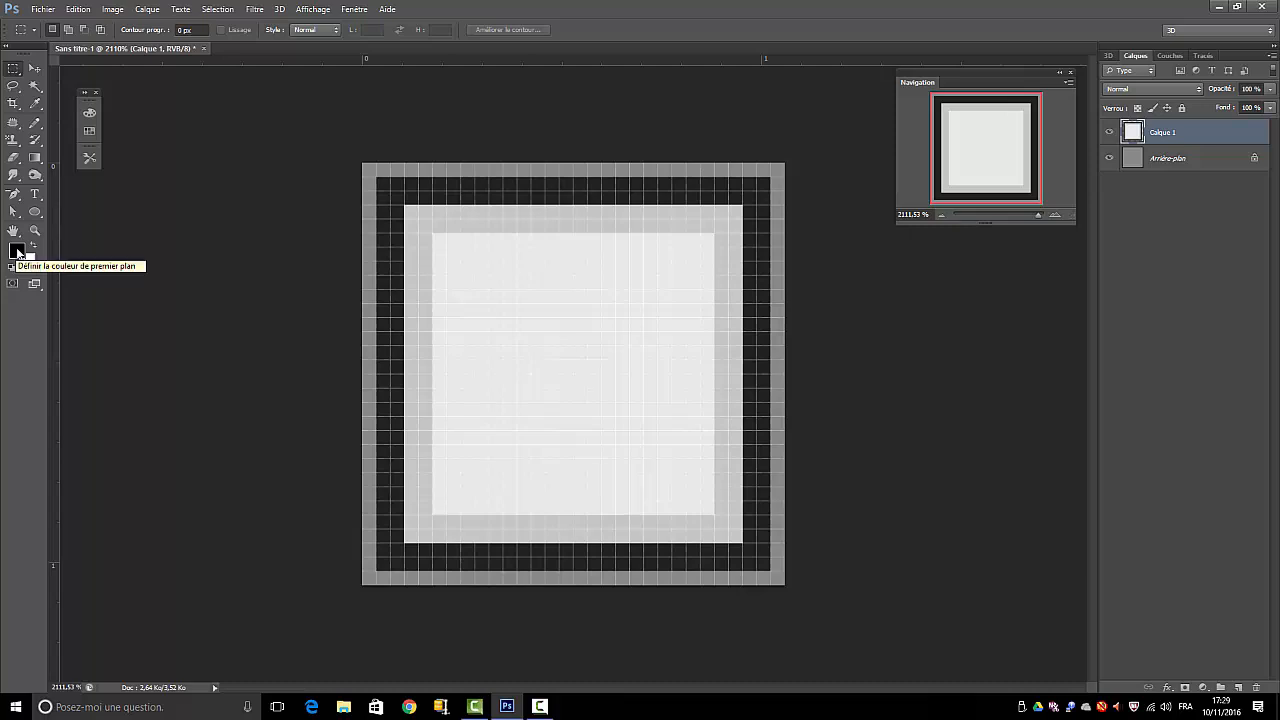
Swap the colours so white is the foreground colour, and add a new empty layer above Calque 1
key(x)
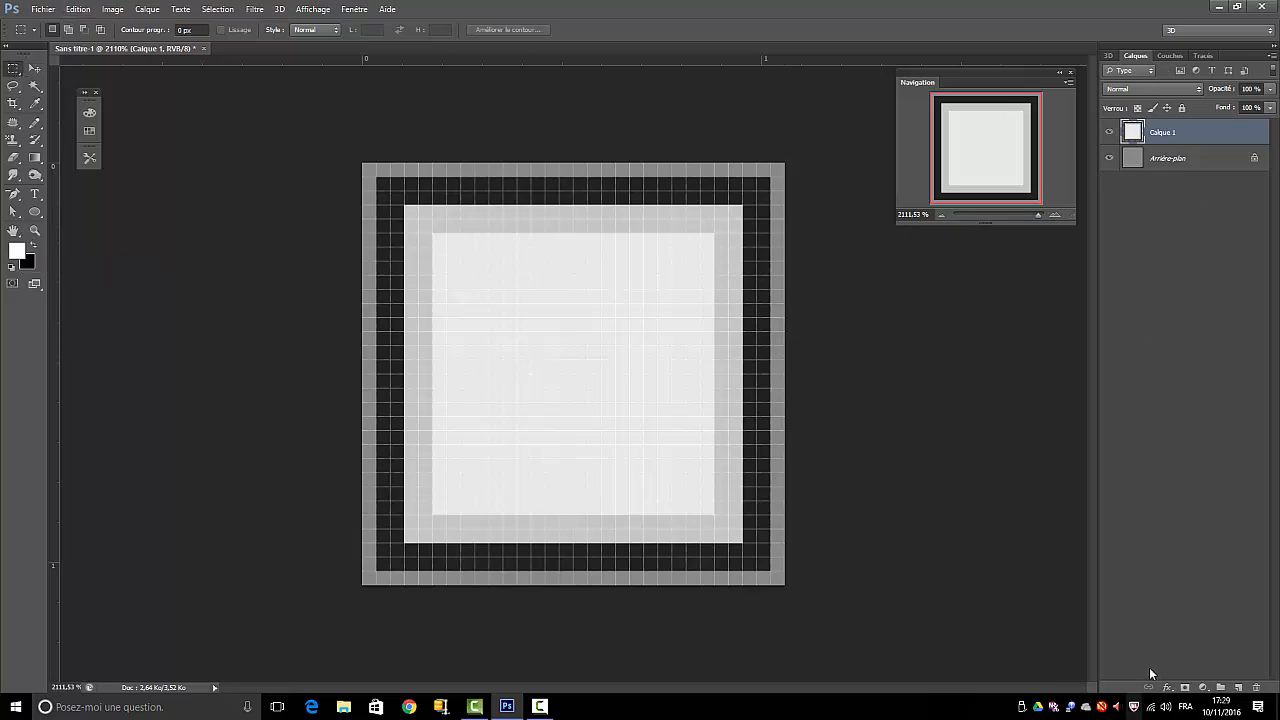
click(1238, 687)
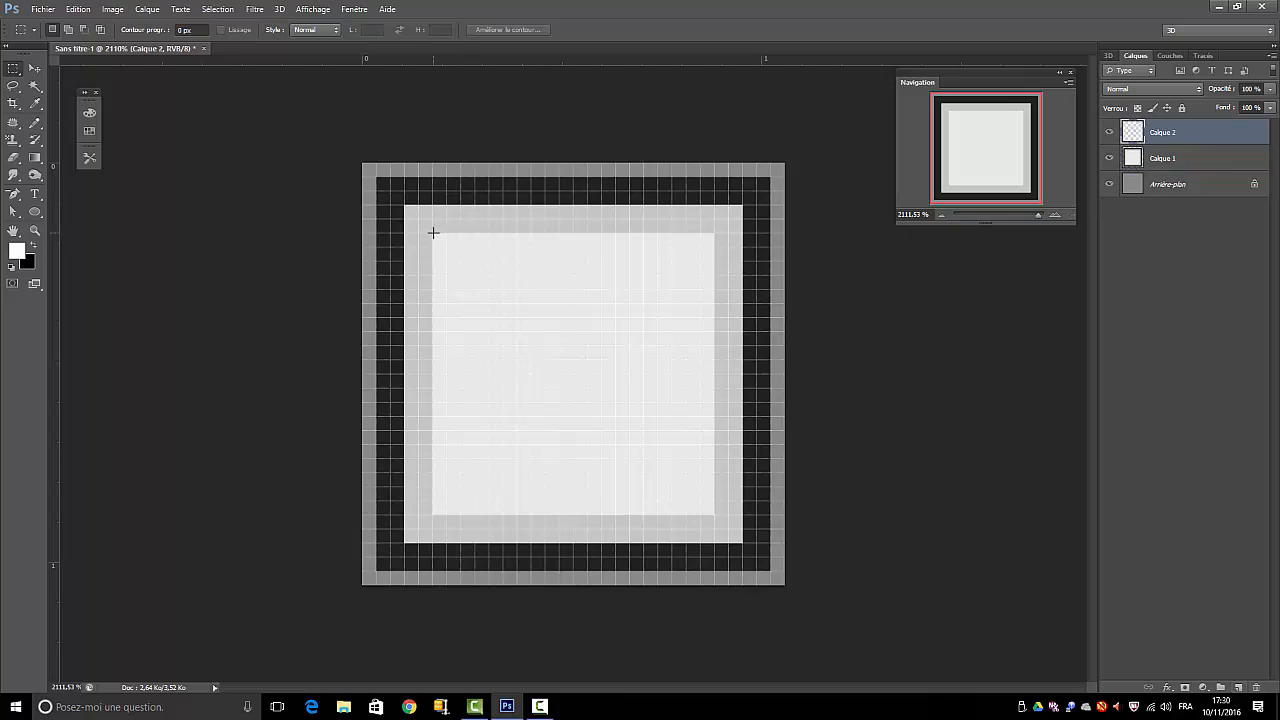
drag(433, 232, 441, 234)
click(80, 10)
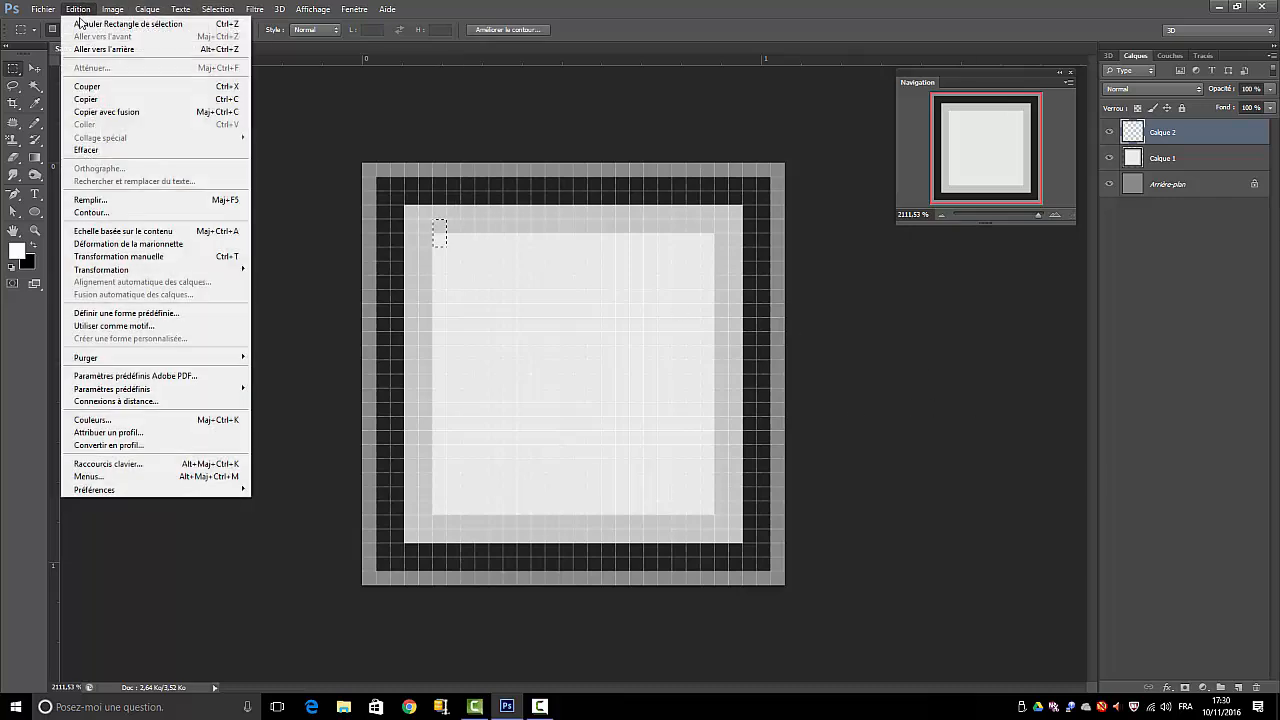
click(241, 264)
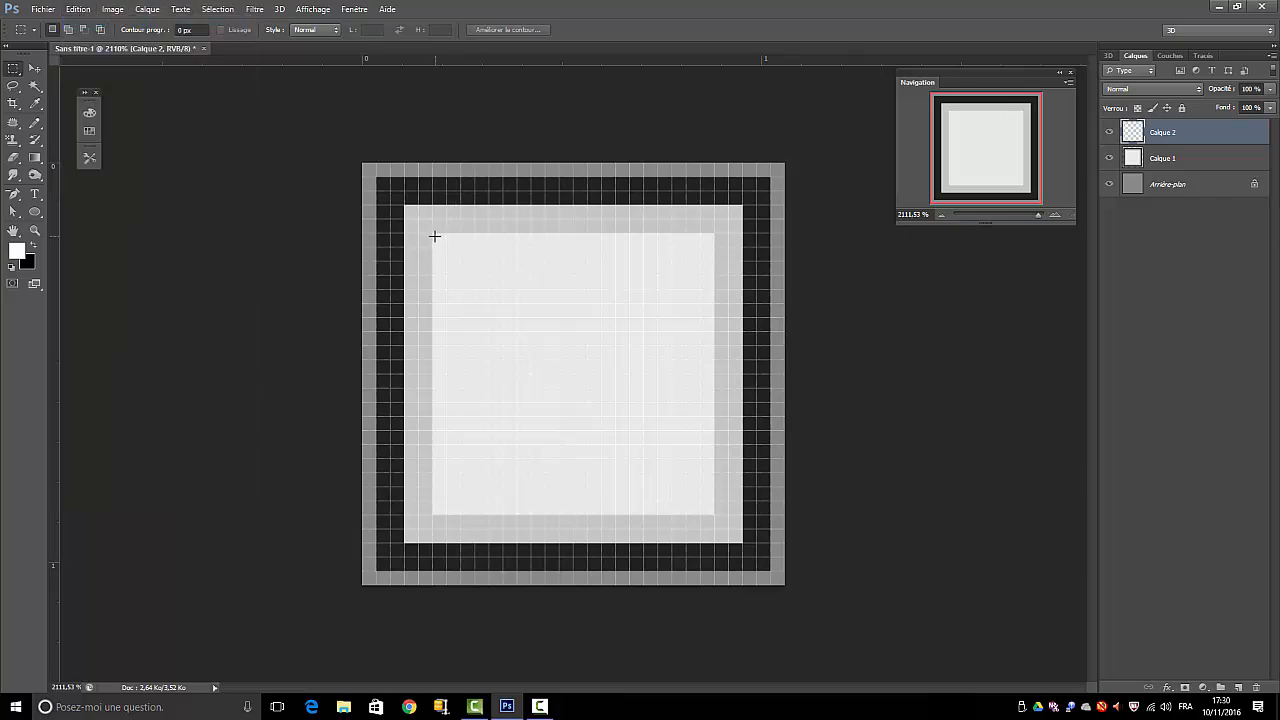
On Calque 2, fill a two-pixel-wide vertical strip along the left edge of the innermost square with the white foreground colour, and deselect it
drag(434, 234, 458, 505)
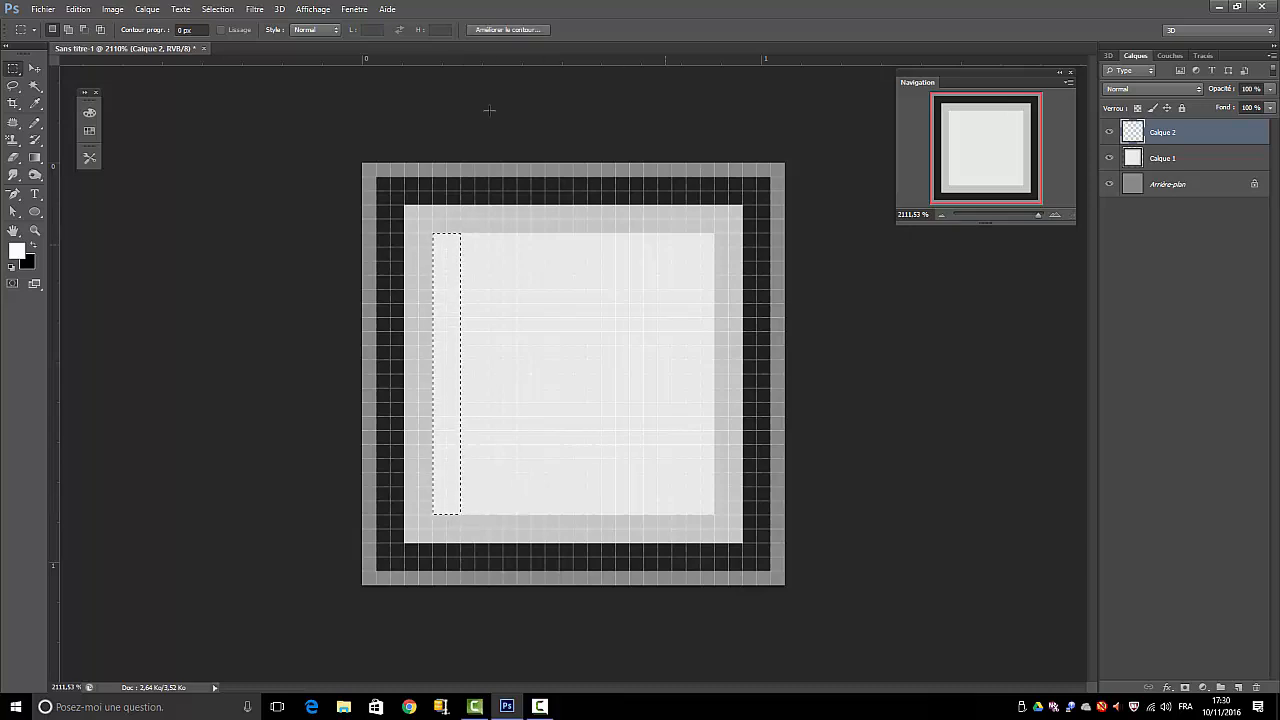
click(76, 10)
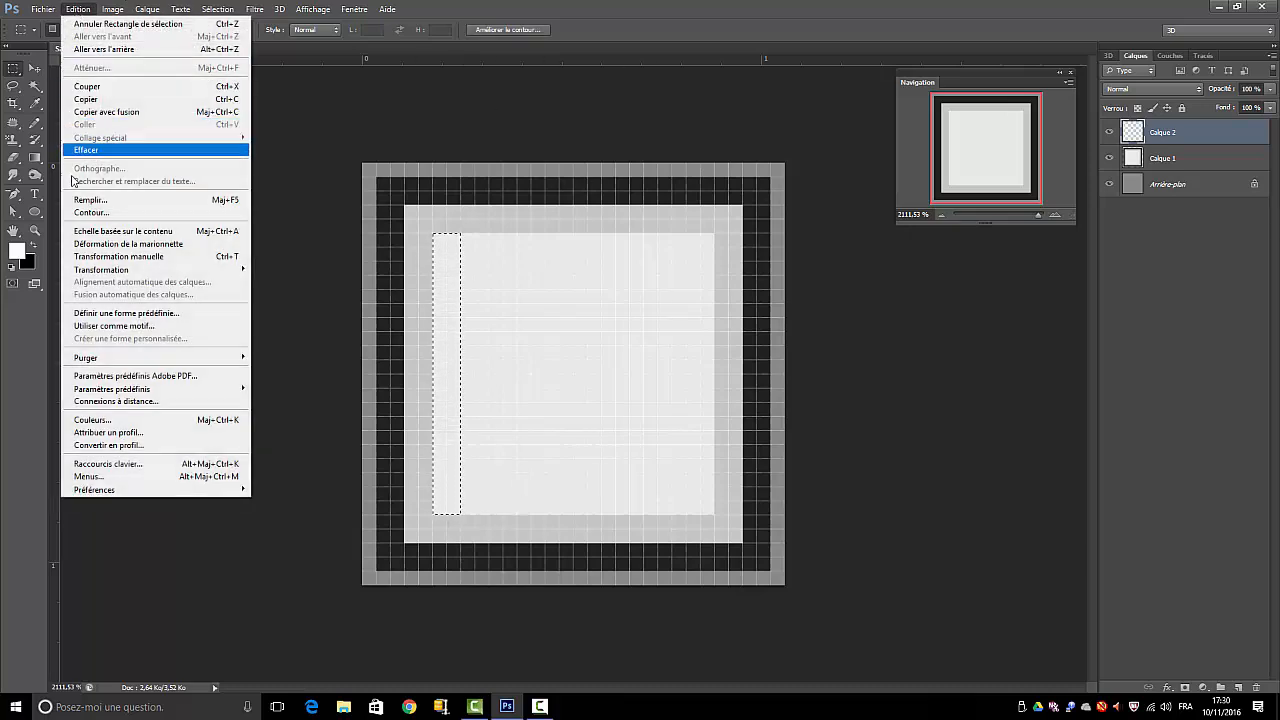
click(84, 199)
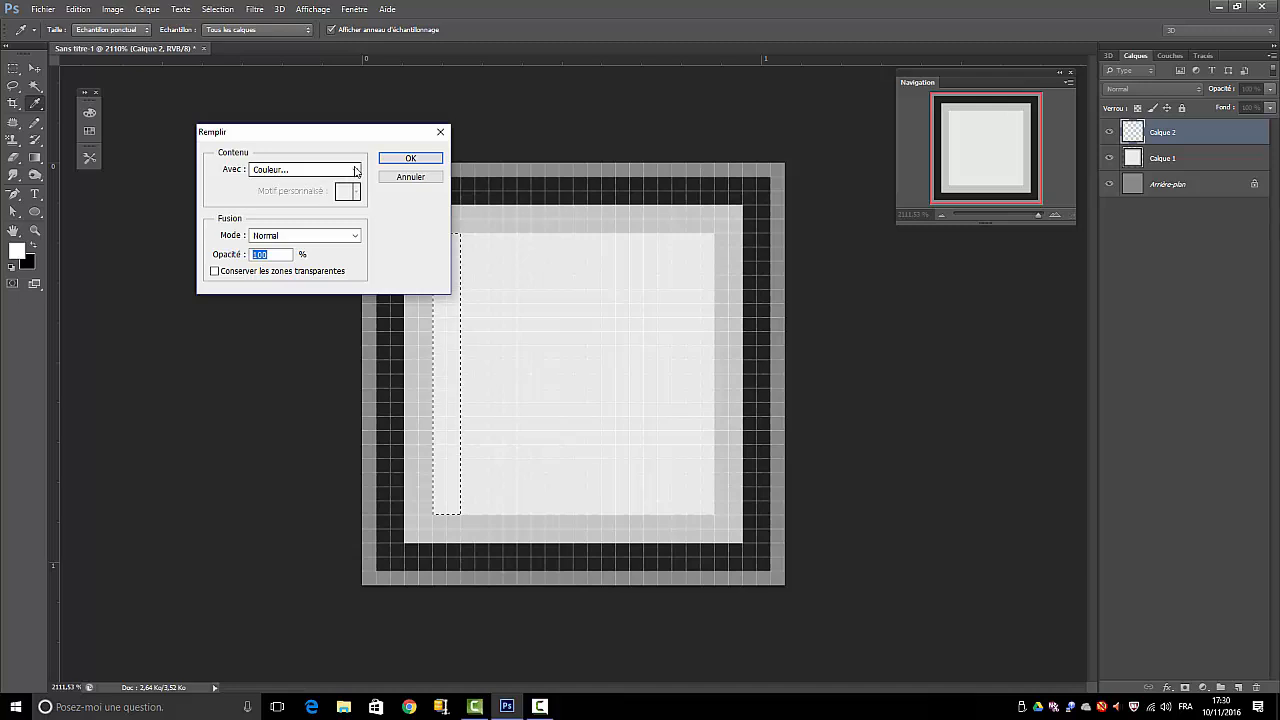
click(295, 169)
click(270, 184)
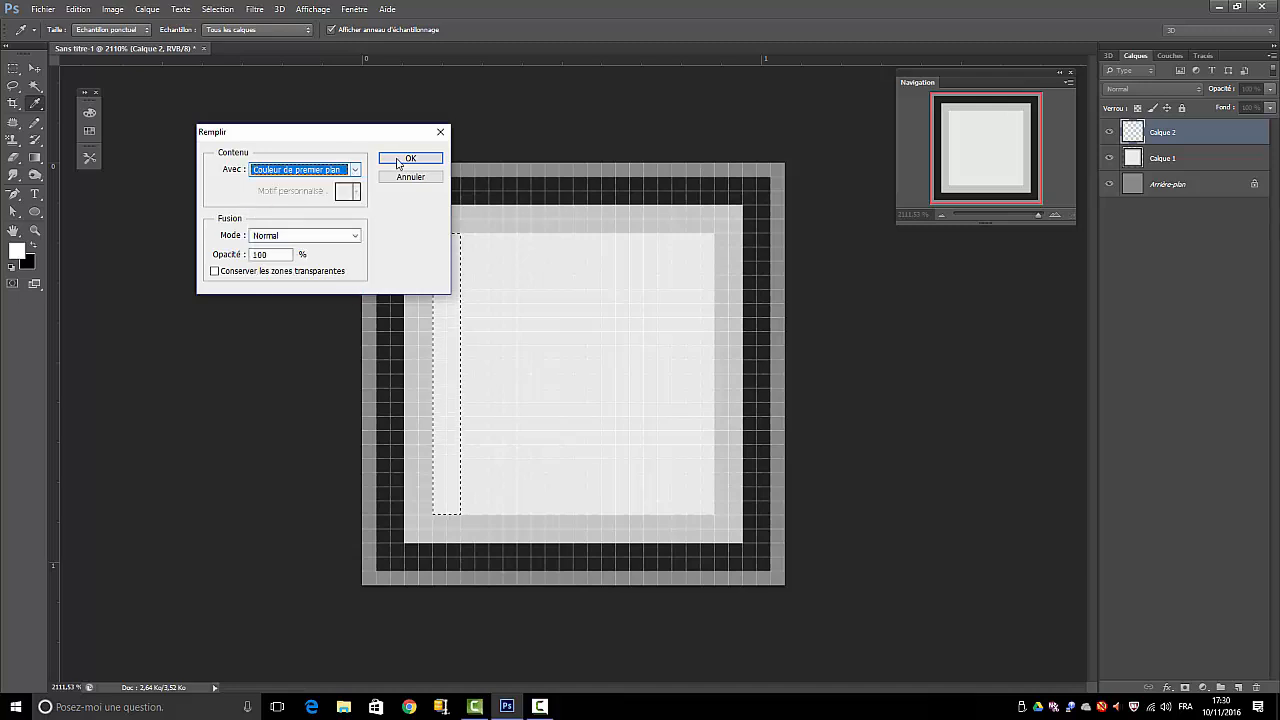
click(410, 158)
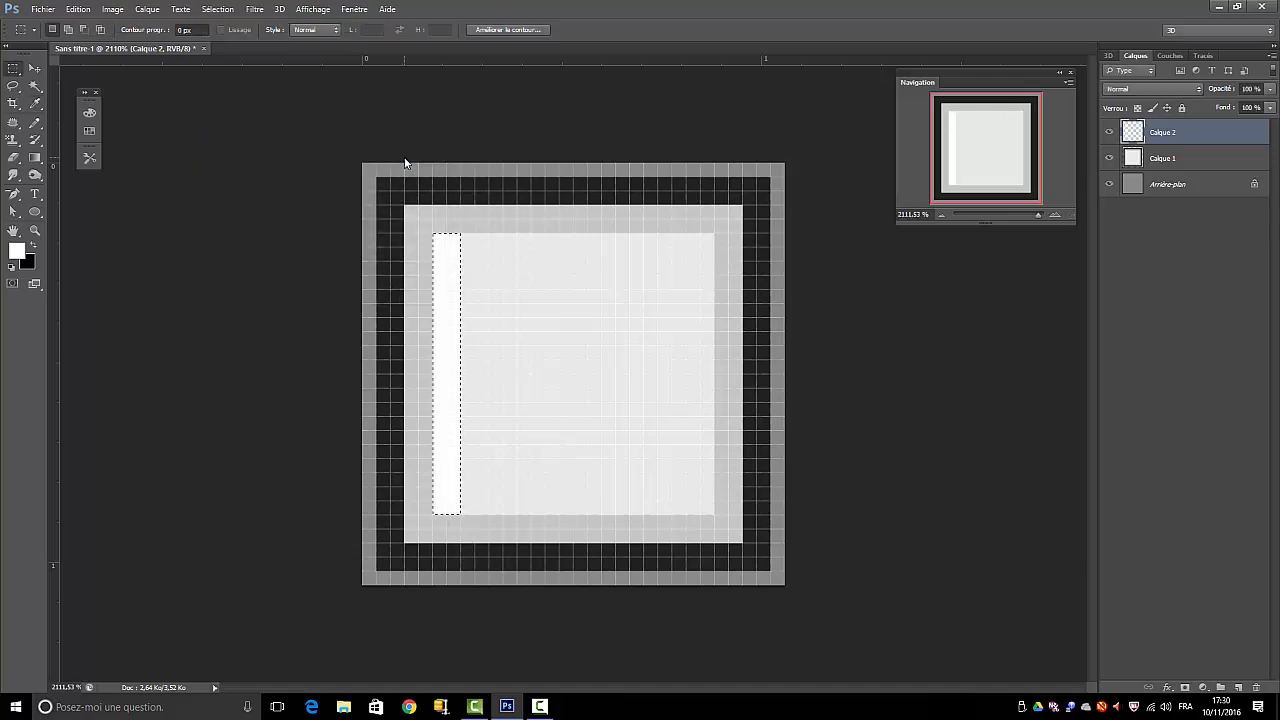
click(217, 9)
click(222, 37)
Duplicate Calque 2 and move the copied white strip to the right, leaving a one-pixel gap between the strips
drag(1148, 136, 1237, 687)
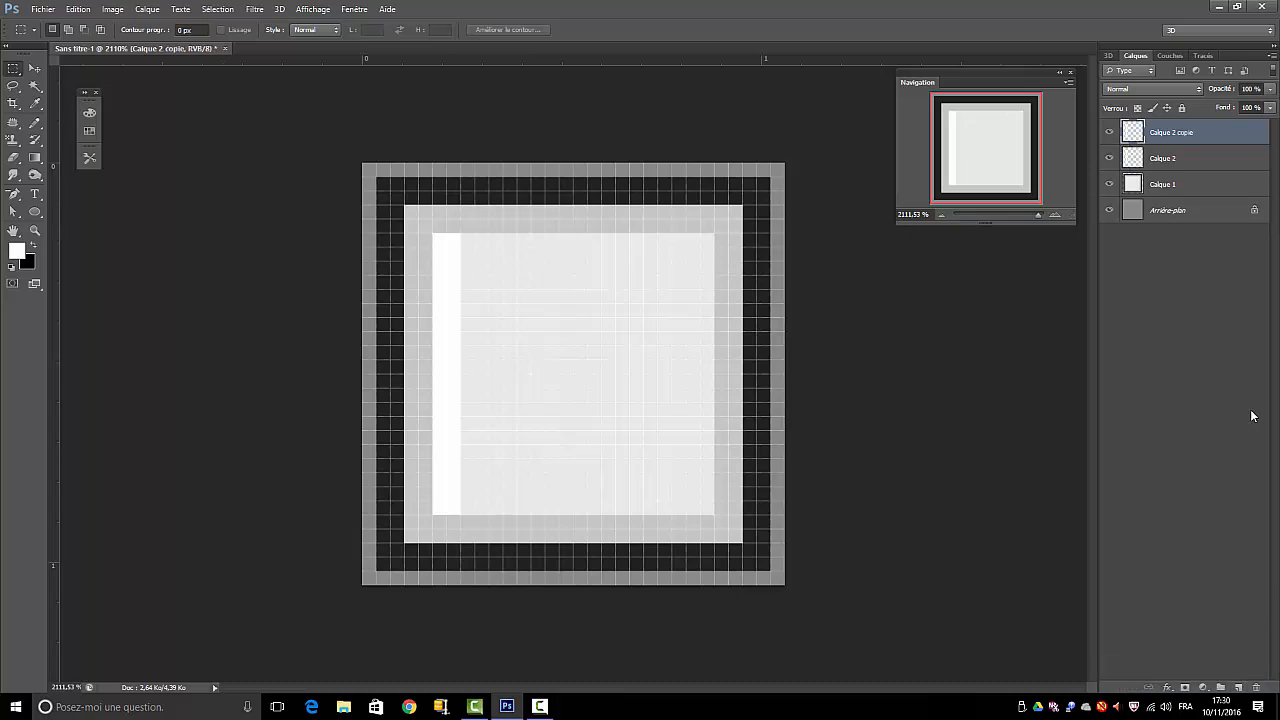
click(35, 68)
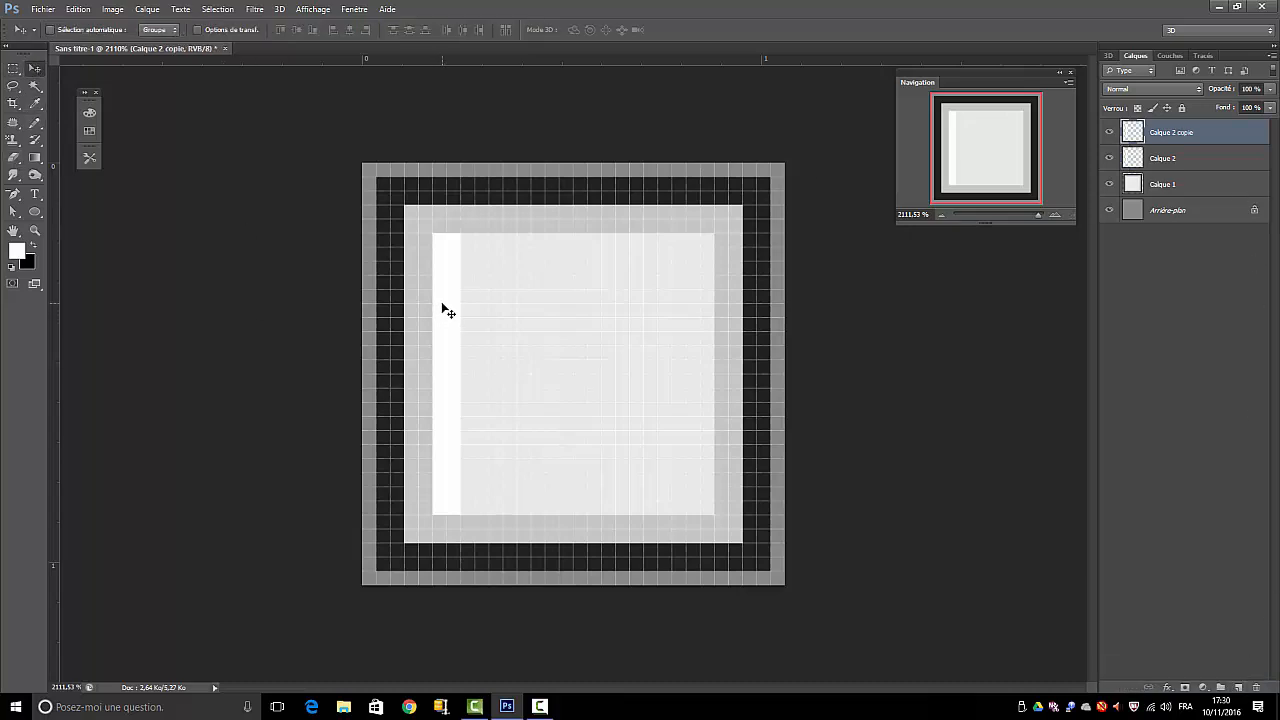
drag(451, 306, 495, 306)
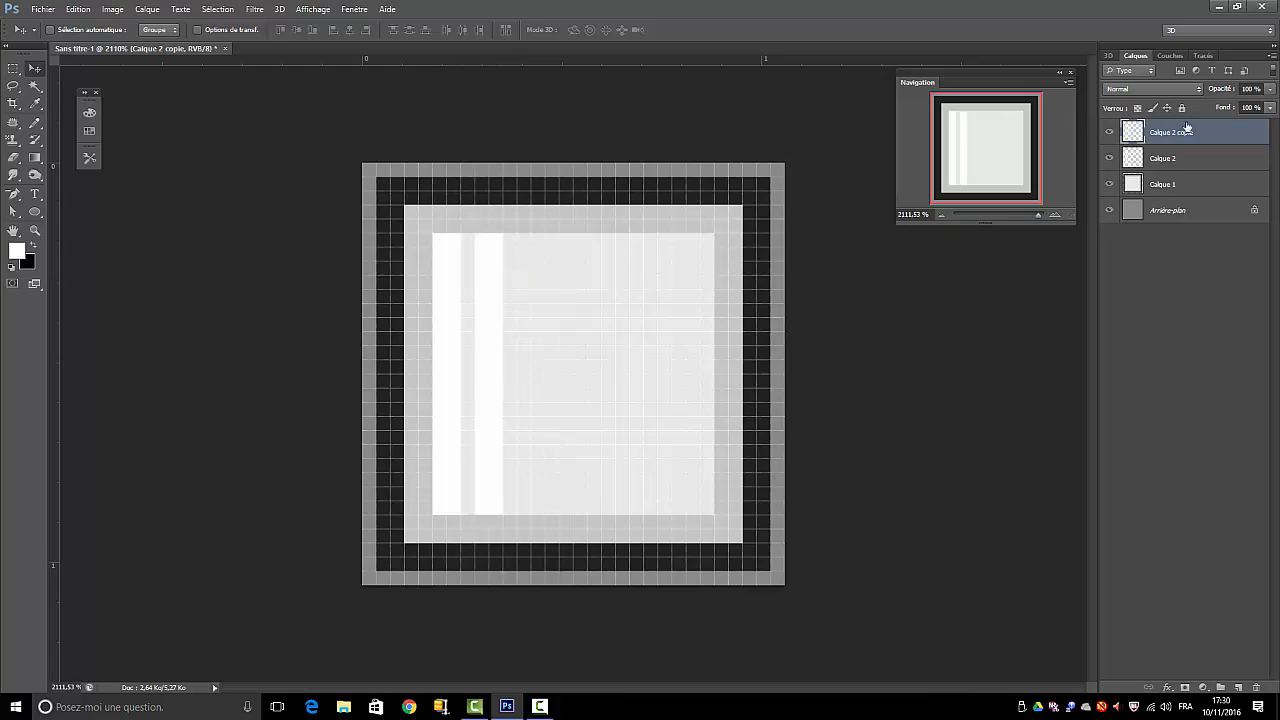
Duplicate the white strip five more times, placing each copy to the right with one-pixel gaps until the strips reach the innermost square's right edge
drag(1187, 128, 1240, 686)
drag(490, 285, 531, 284)
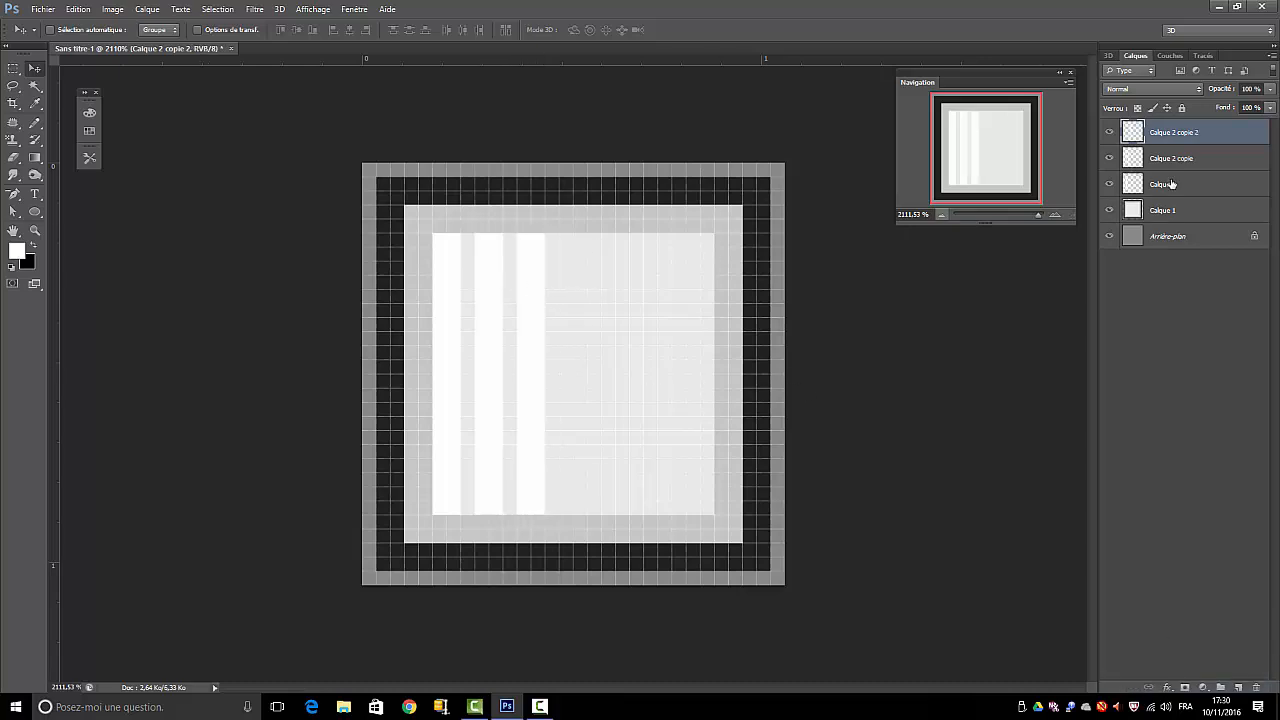
drag(1182, 130, 1238, 687)
drag(531, 302, 572, 277)
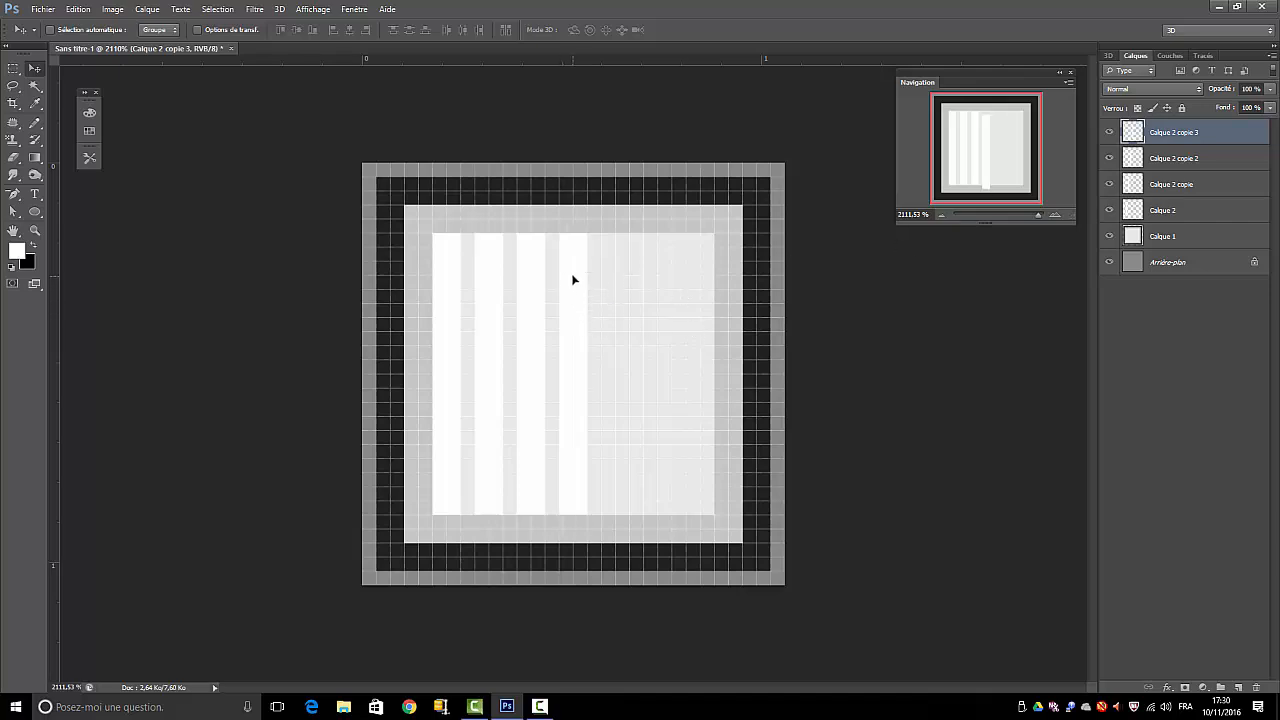
drag(1186, 138, 1238, 687)
drag(575, 300, 618, 299)
drag(1177, 136, 1238, 687)
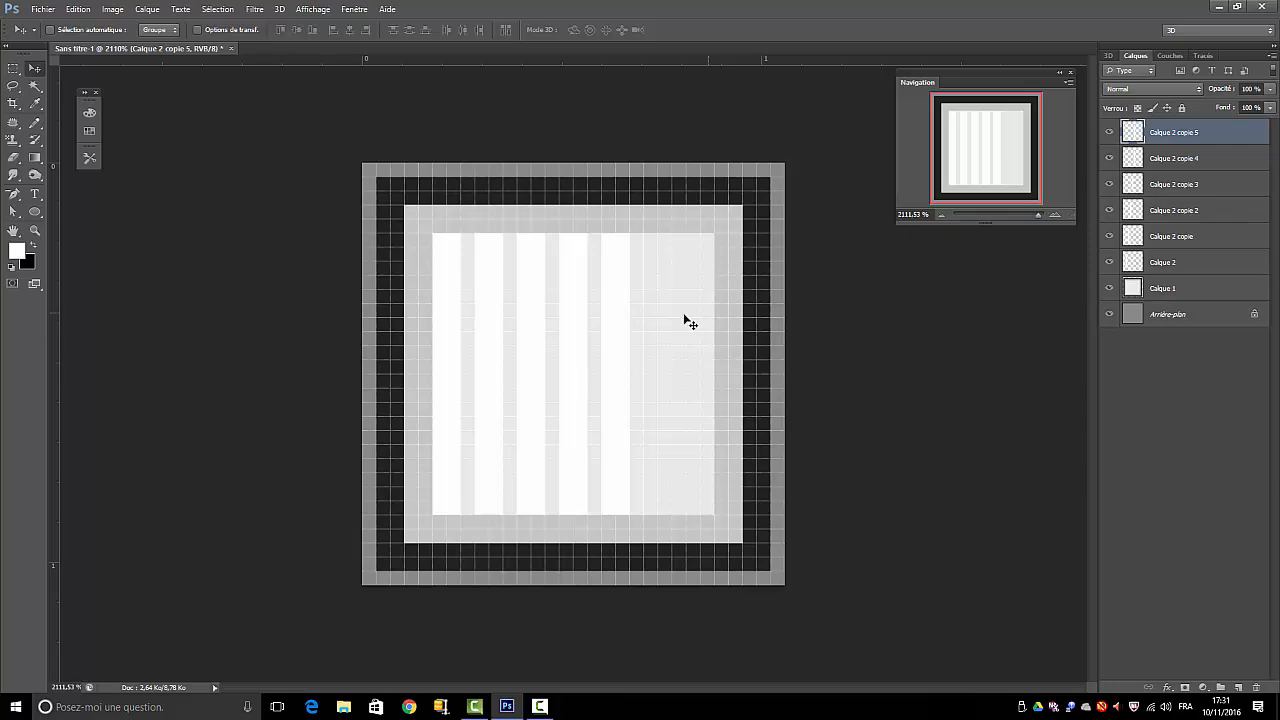
drag(669, 318, 658, 306)
drag(1155, 140, 1248, 684)
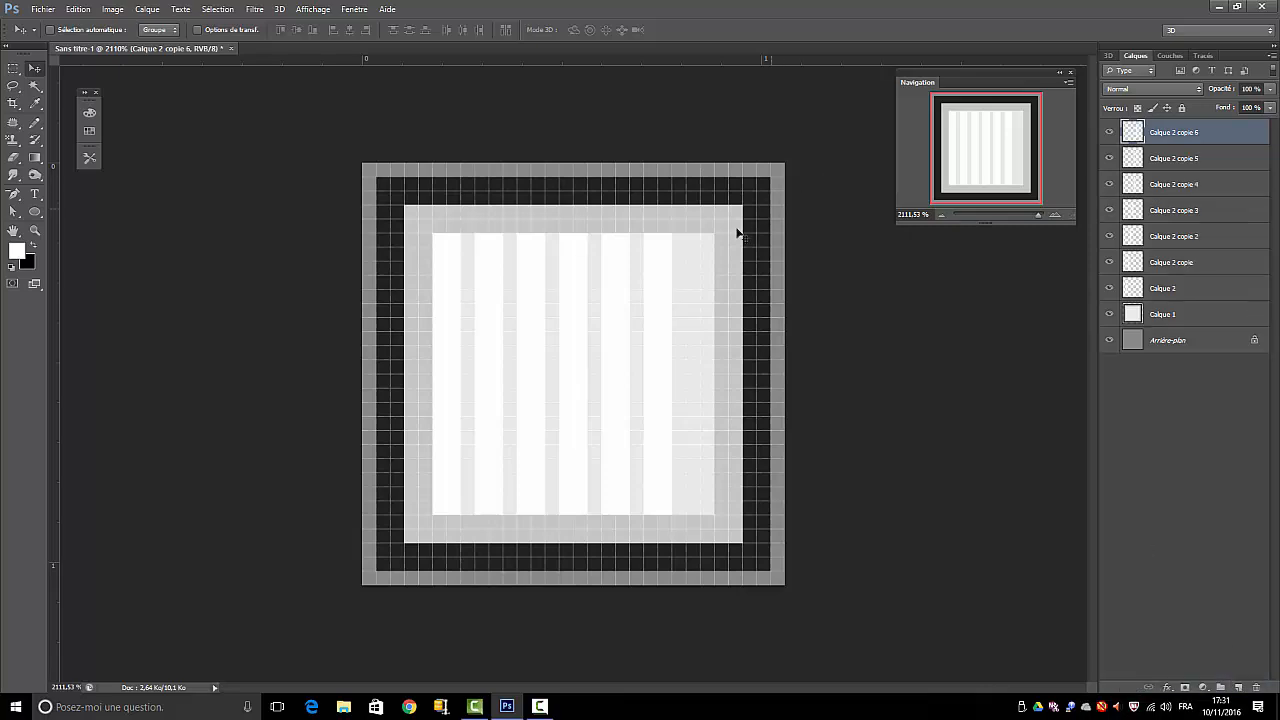
drag(666, 280, 727, 285)
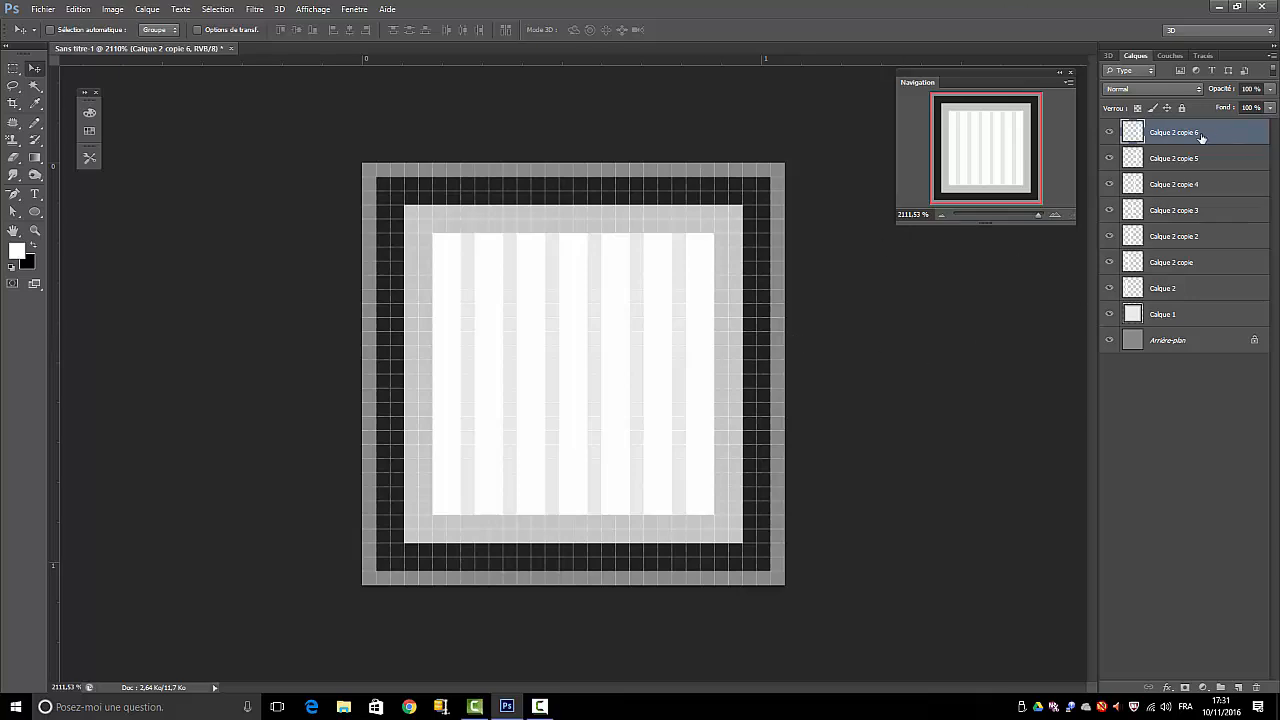
Merge all the visible layers into one and convert the resulting background into a normal layer with the default settings
shift+click(1189, 344)
right_click(1188, 344)
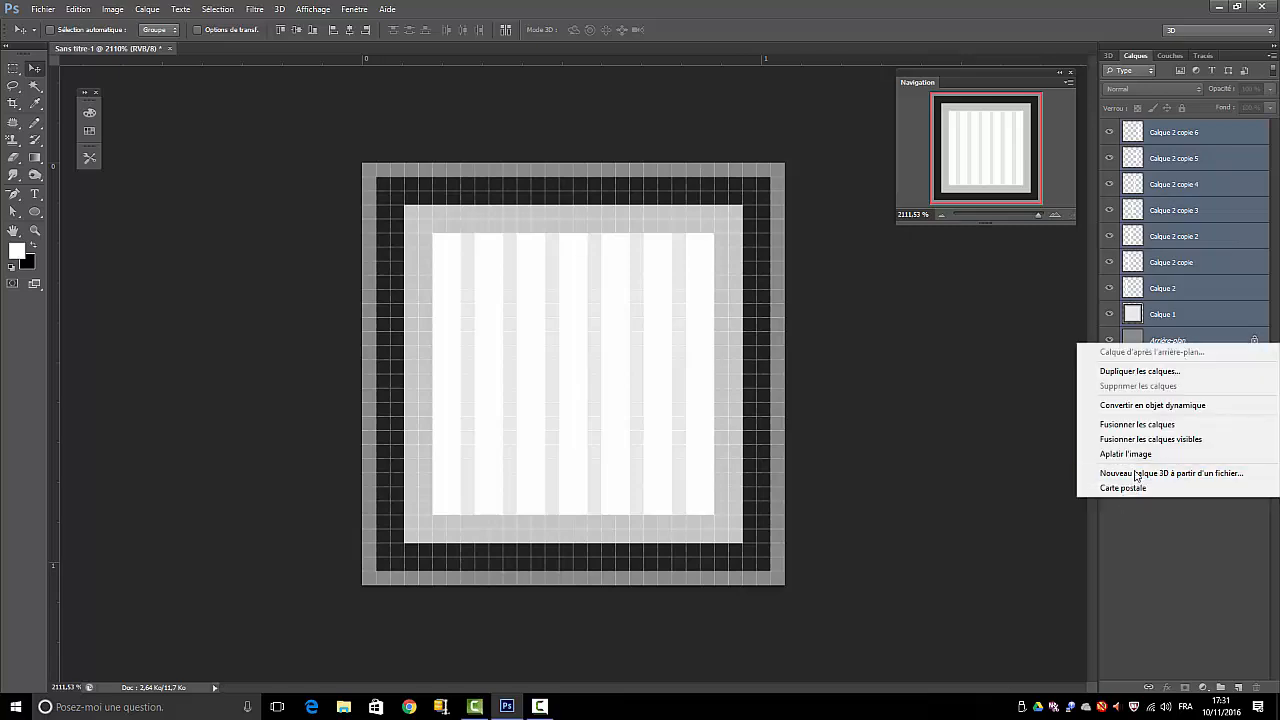
click(1135, 441)
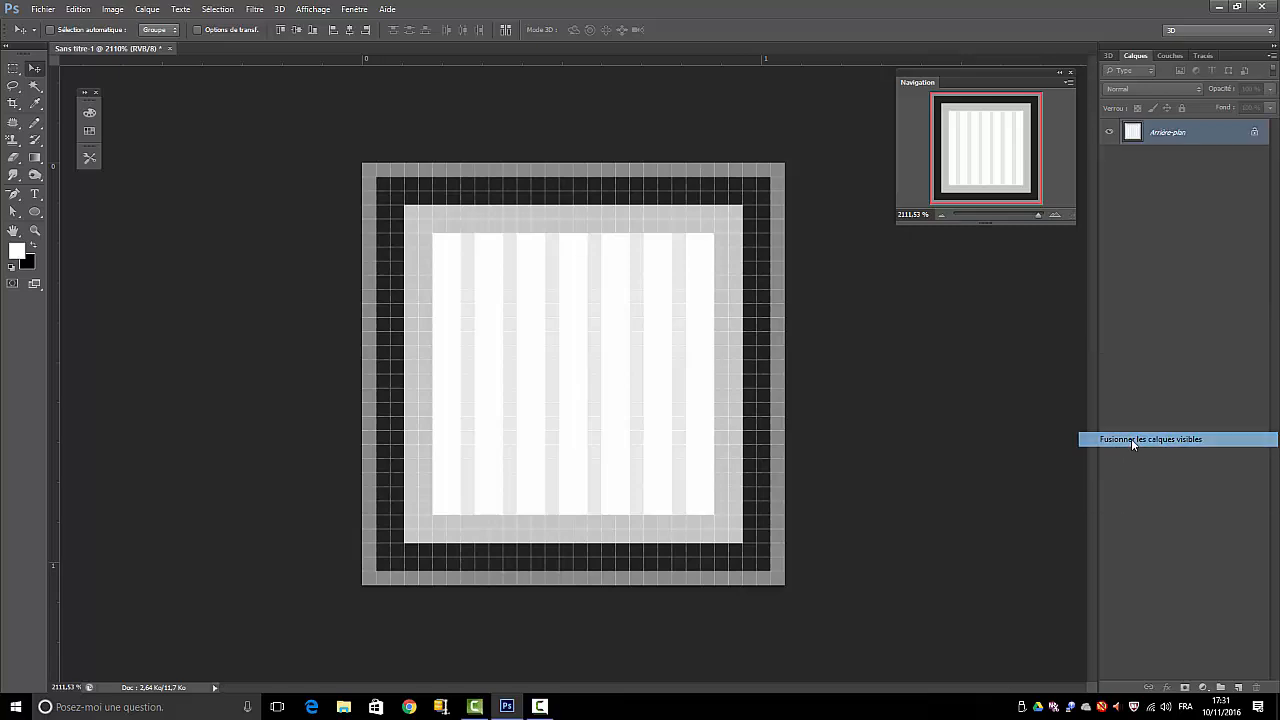
double_click(1191, 143)
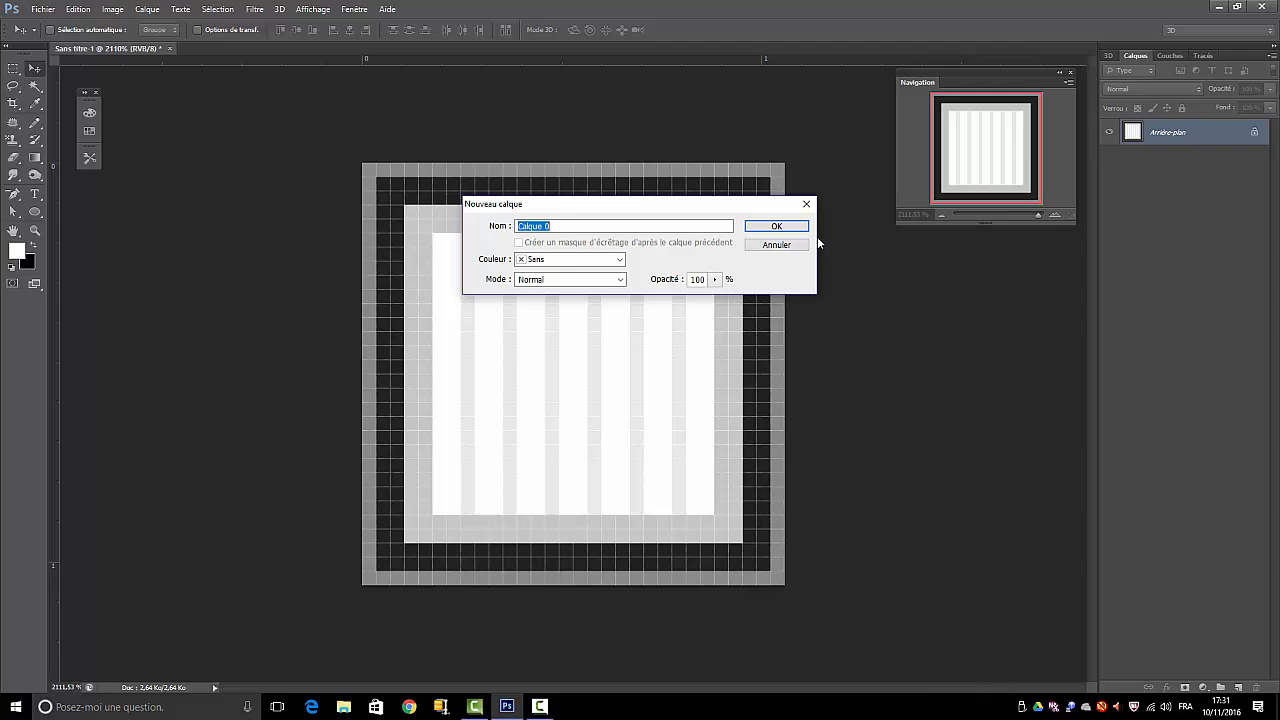
key(Return)
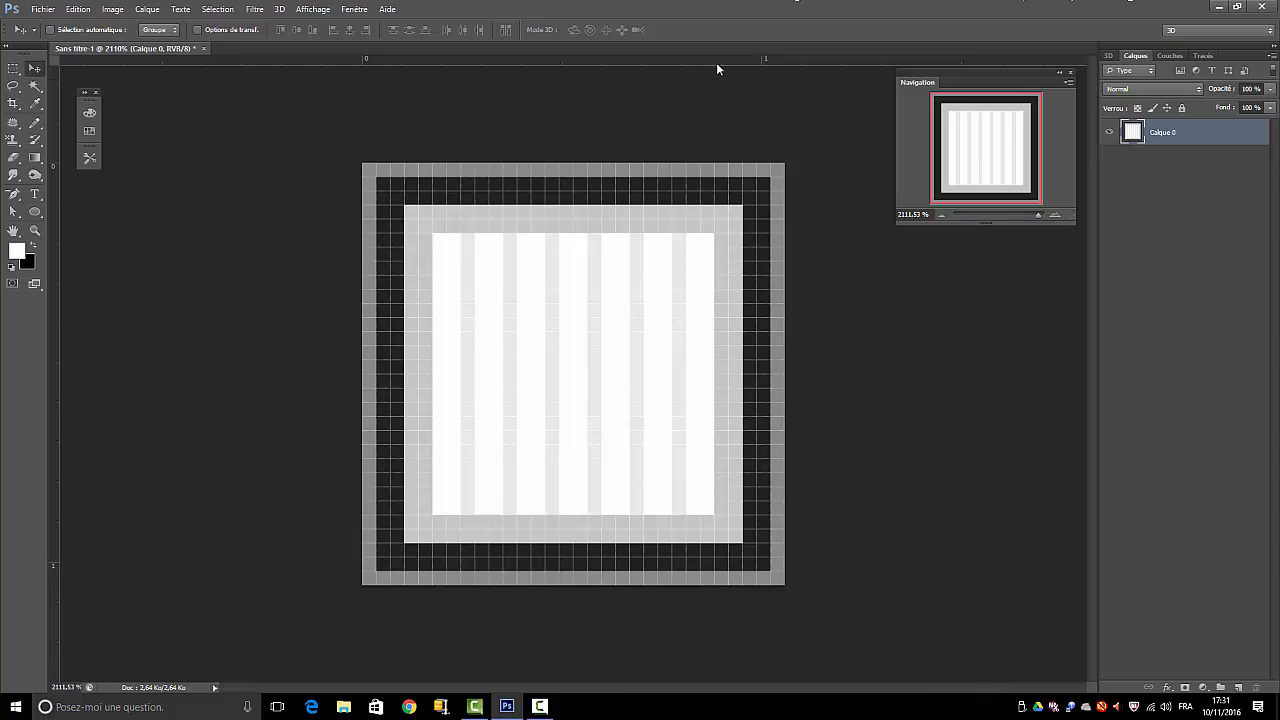
Define the merged striped tile as a pattern named "d"
click(78, 10)
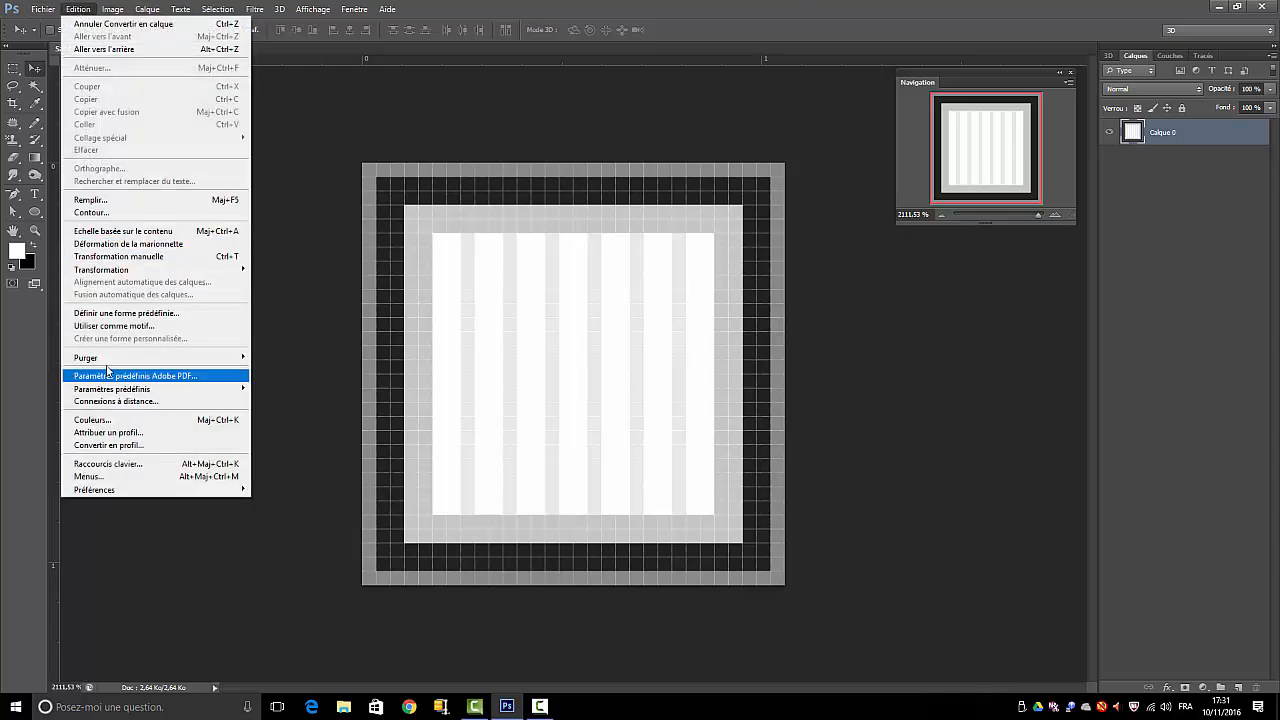
click(112, 326)
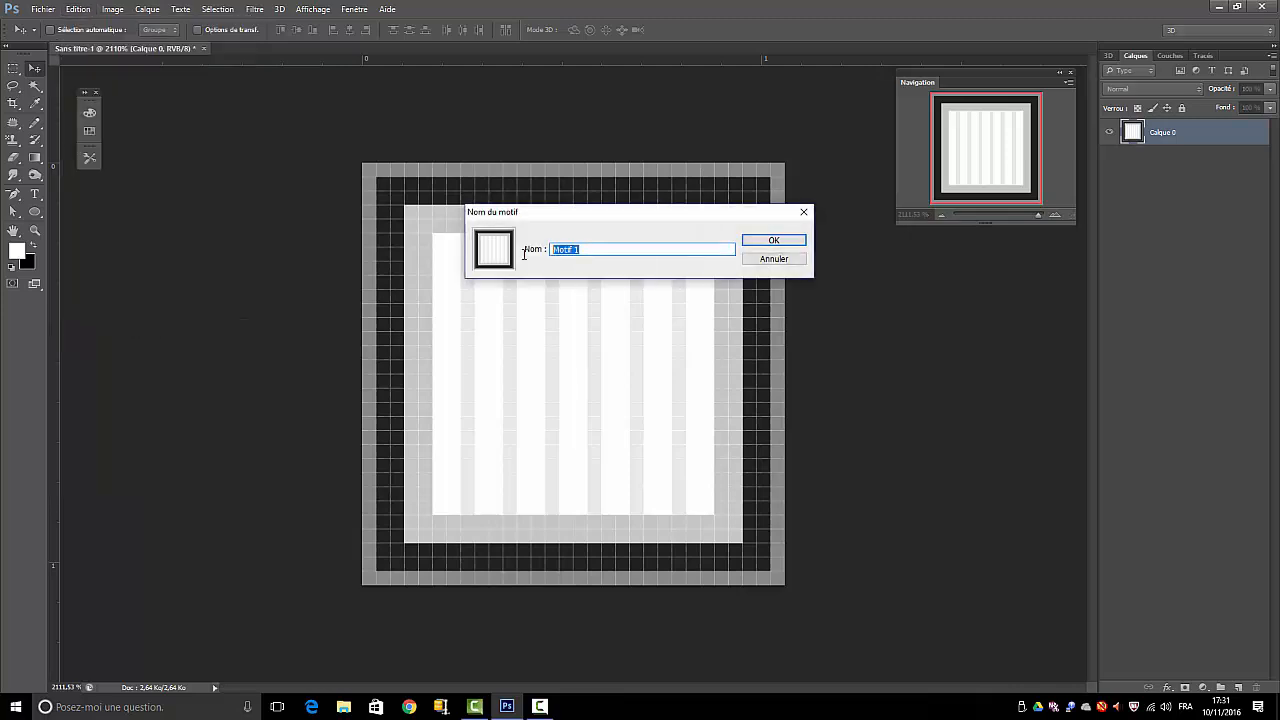
text(d)
key(Return)
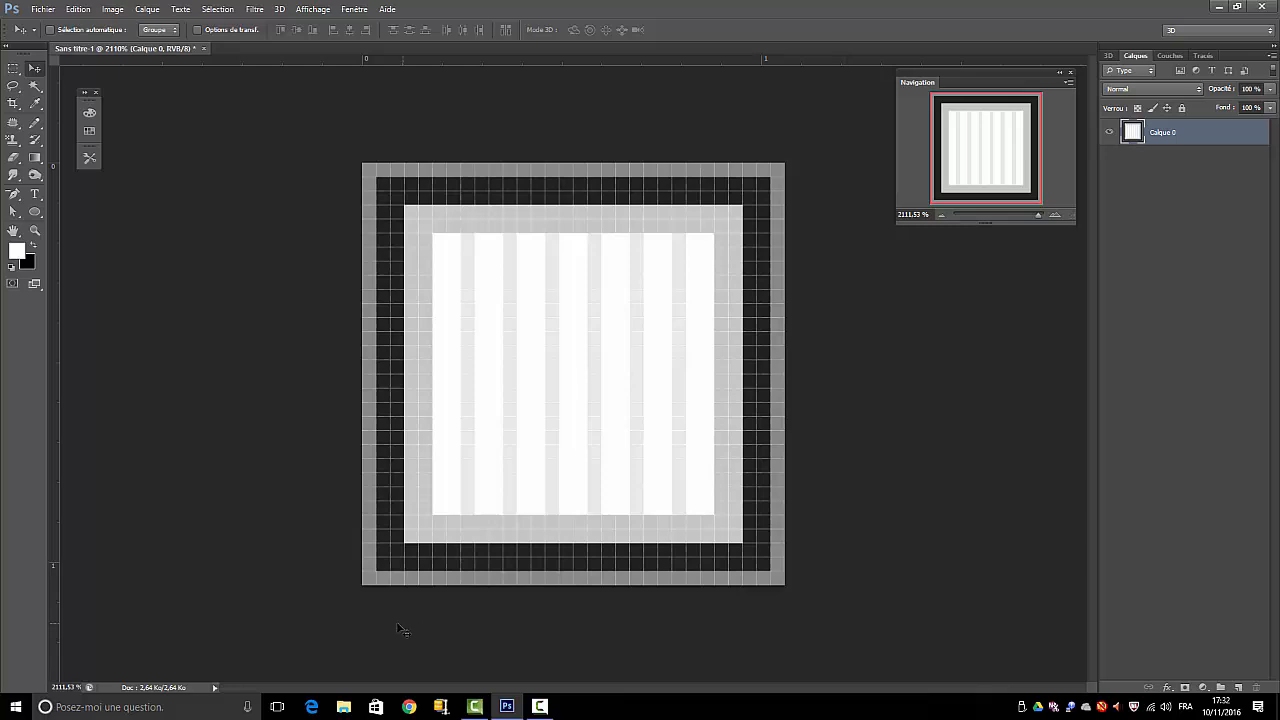
Create a new document with the Film et vidéo preset, HDV/HDTV 720p/29,97, 1280 × 720 pixels at 72 pixels per inch
click(45, 12)
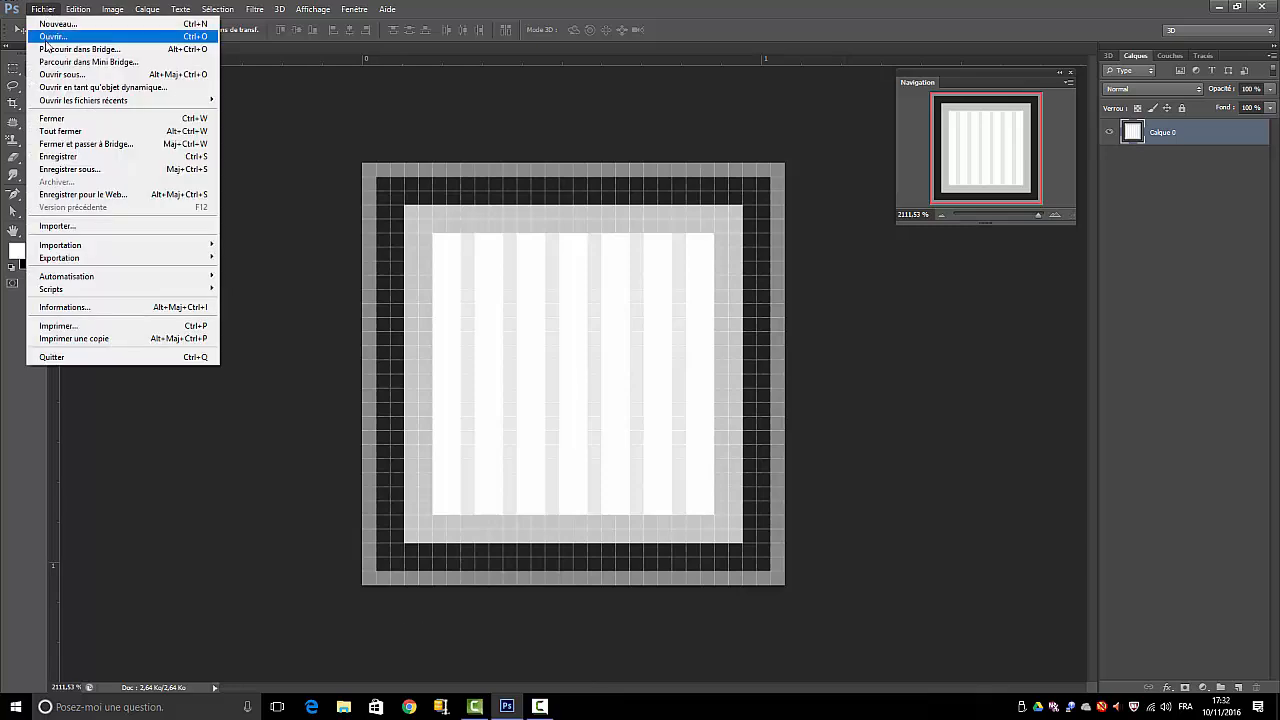
click(52, 24)
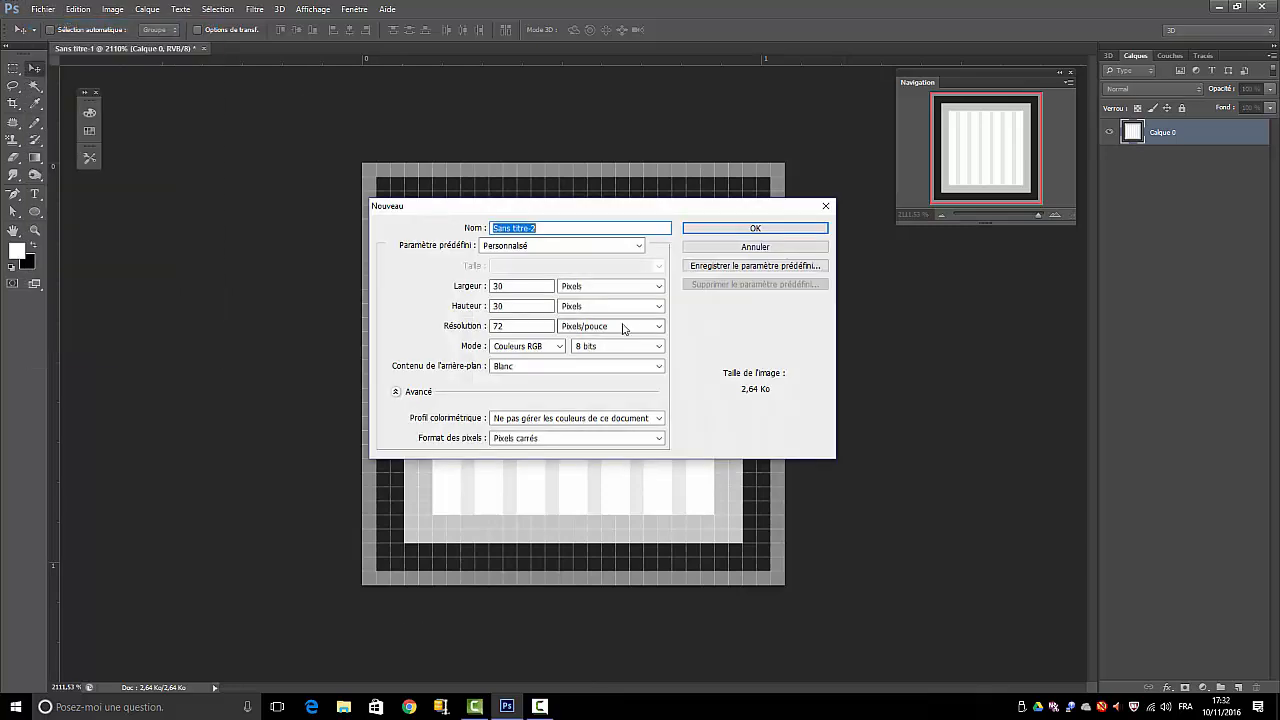
click(639, 246)
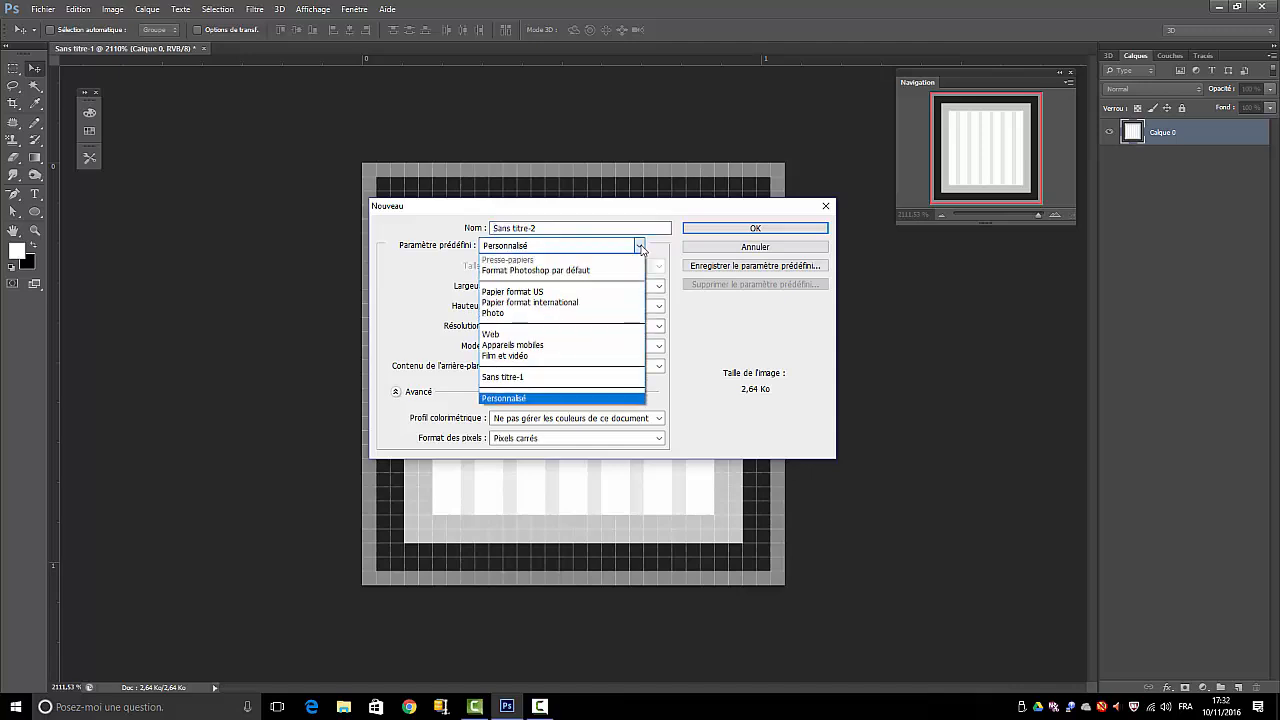
click(525, 355)
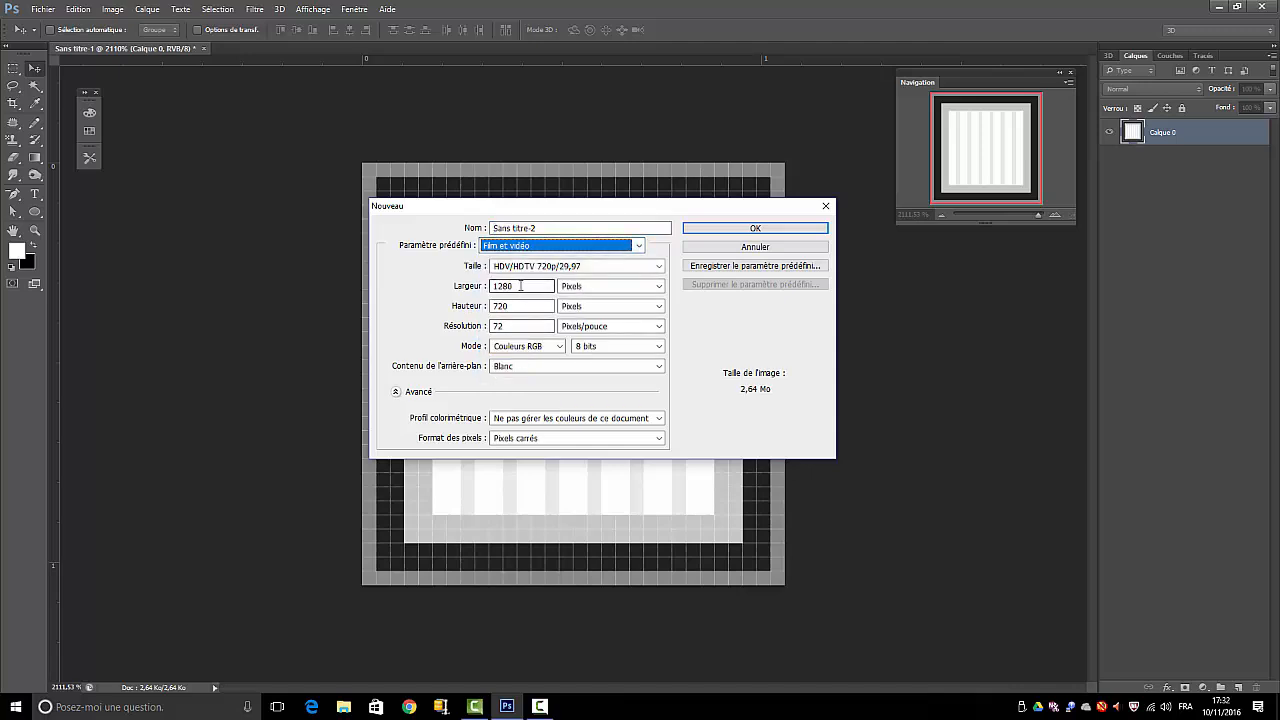
click(756, 229)
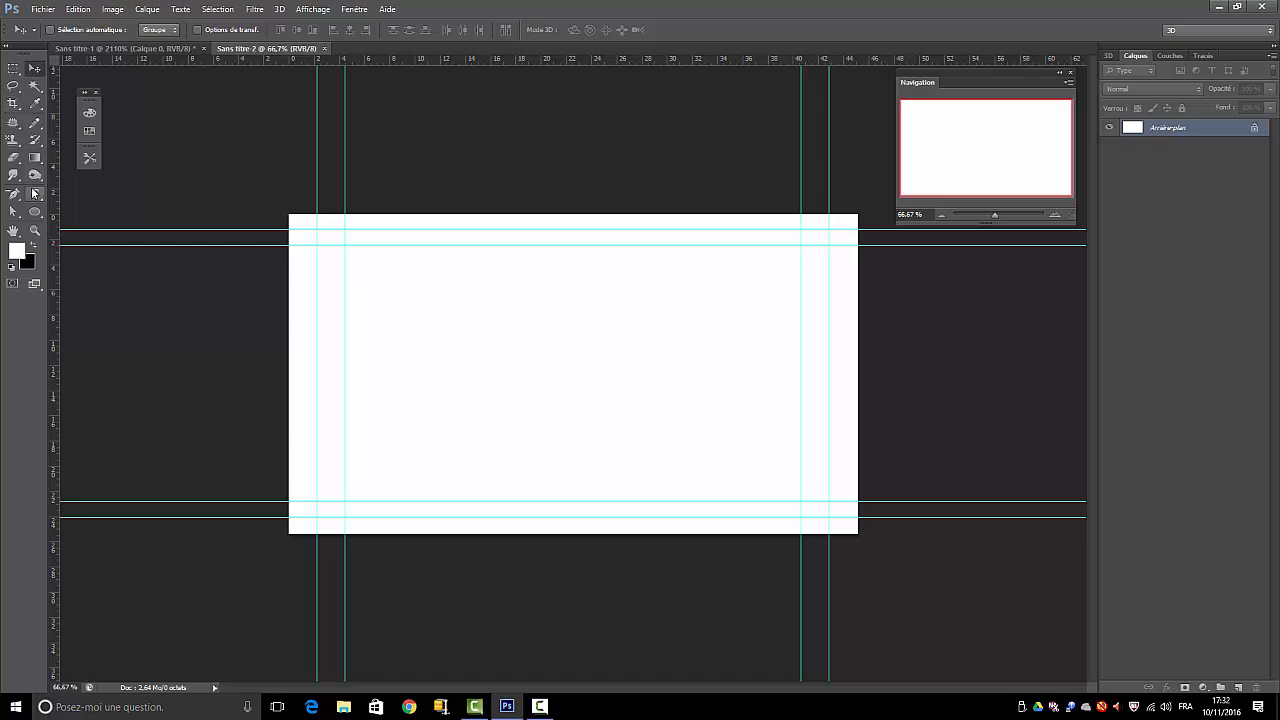
Add a new empty layer and draw a tall rectangular selection about 15 × 20 cm near the middle of the canvas
click(1237, 687)
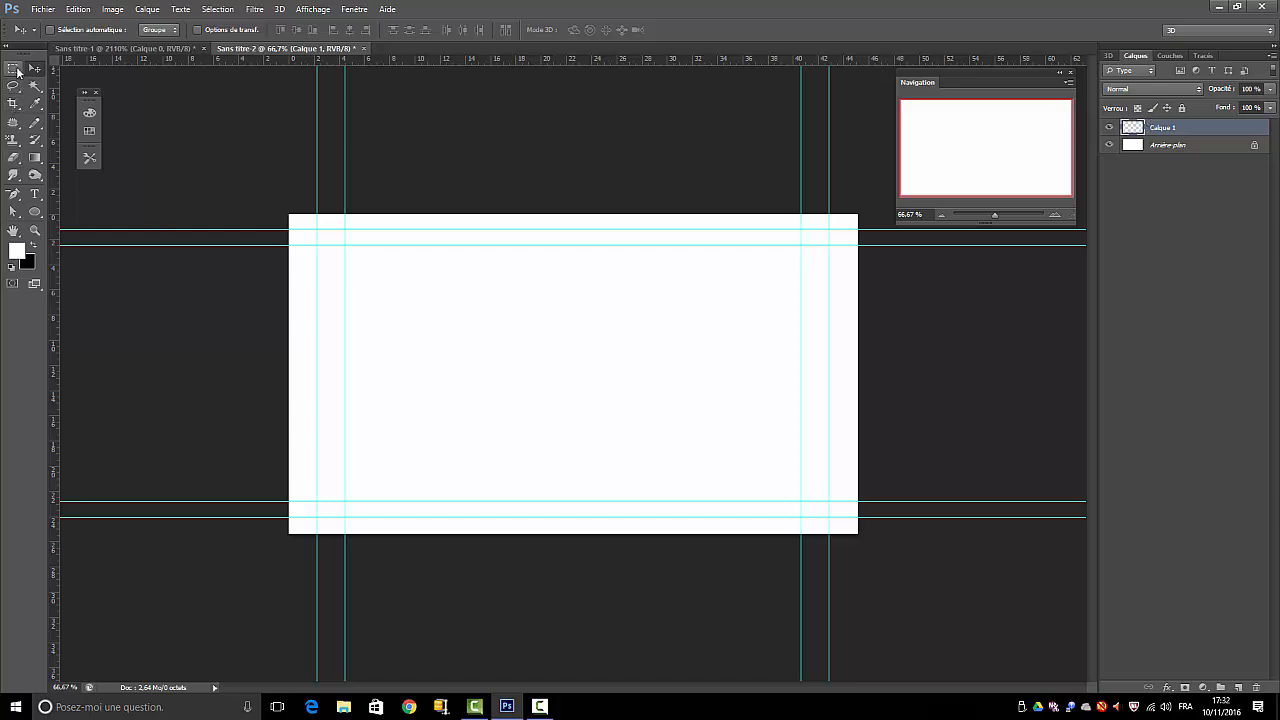
click(13, 68)
drag(484, 251, 671, 500)
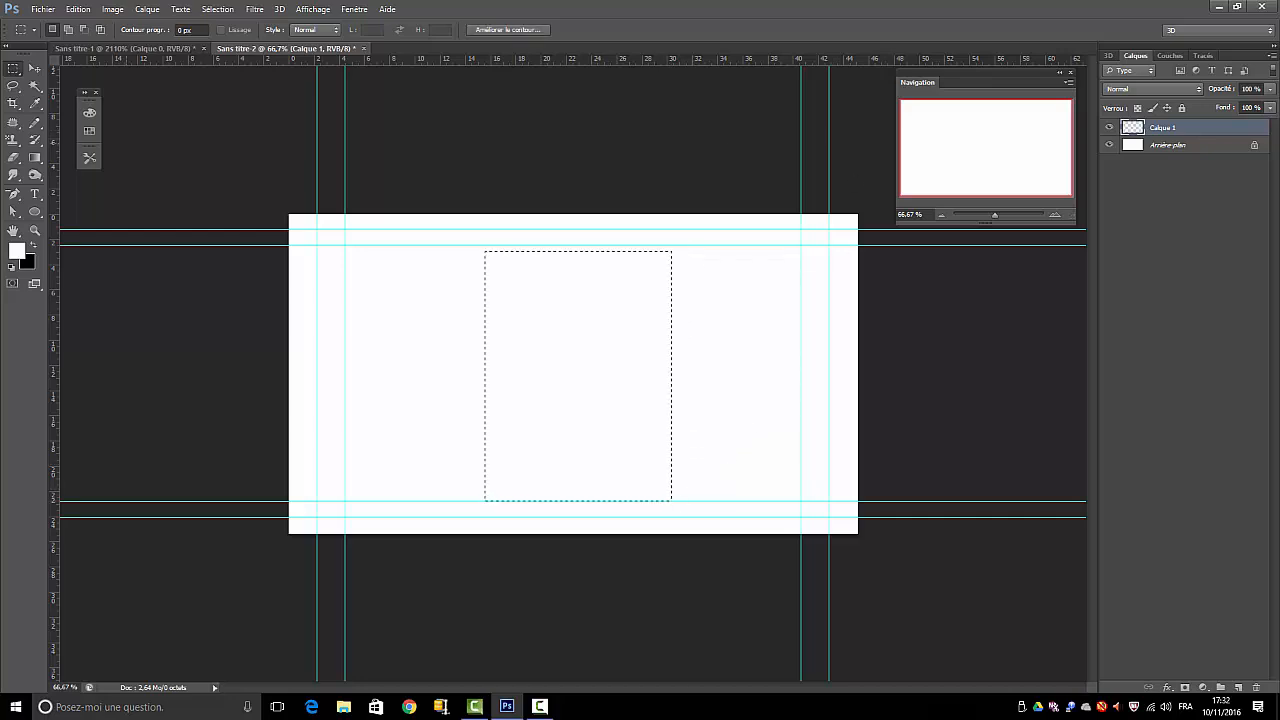
Fill the rectangular selection on Calque 1 with chocolate brown #743d10 in Normal mode at 100 % opacity
click(78, 9)
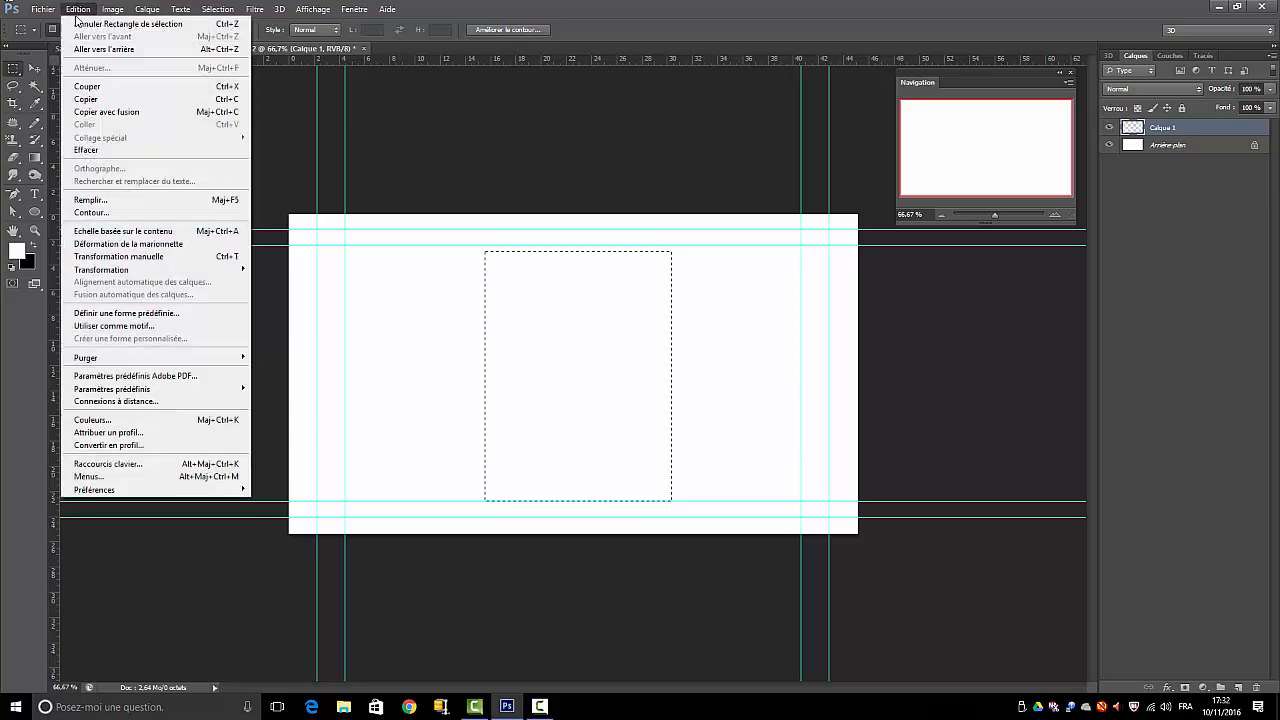
click(90, 200)
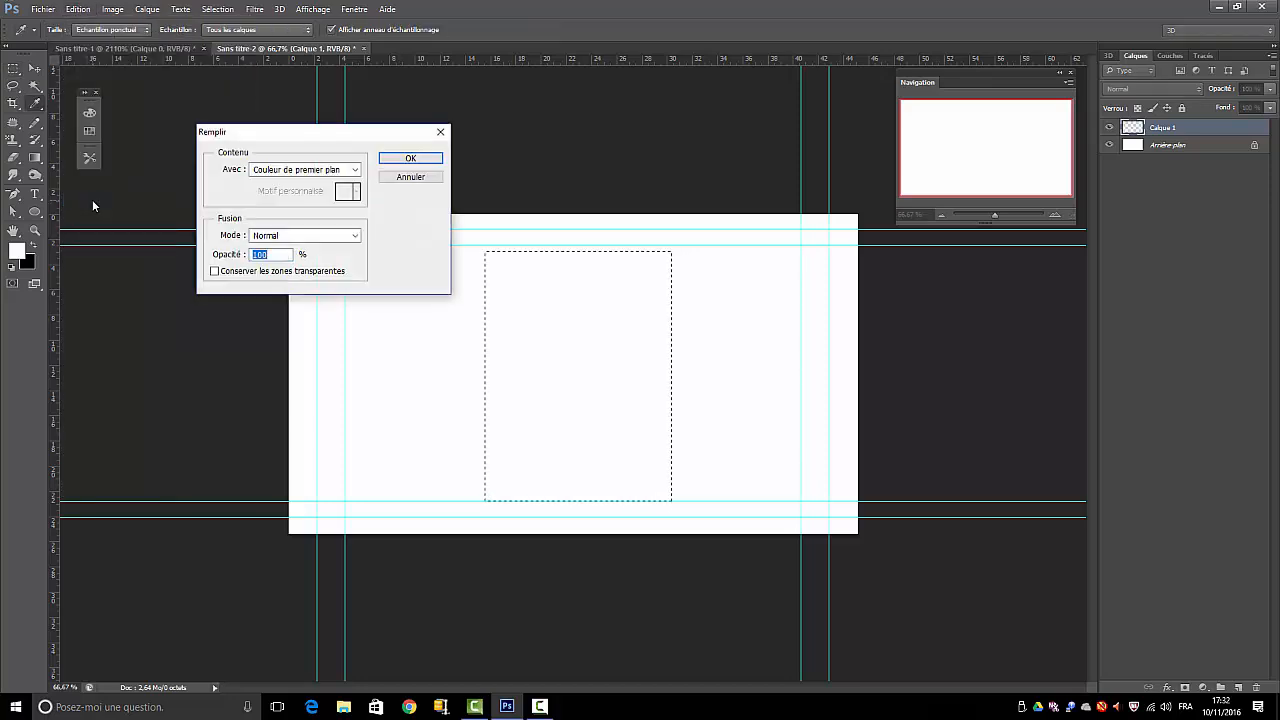
click(309, 173)
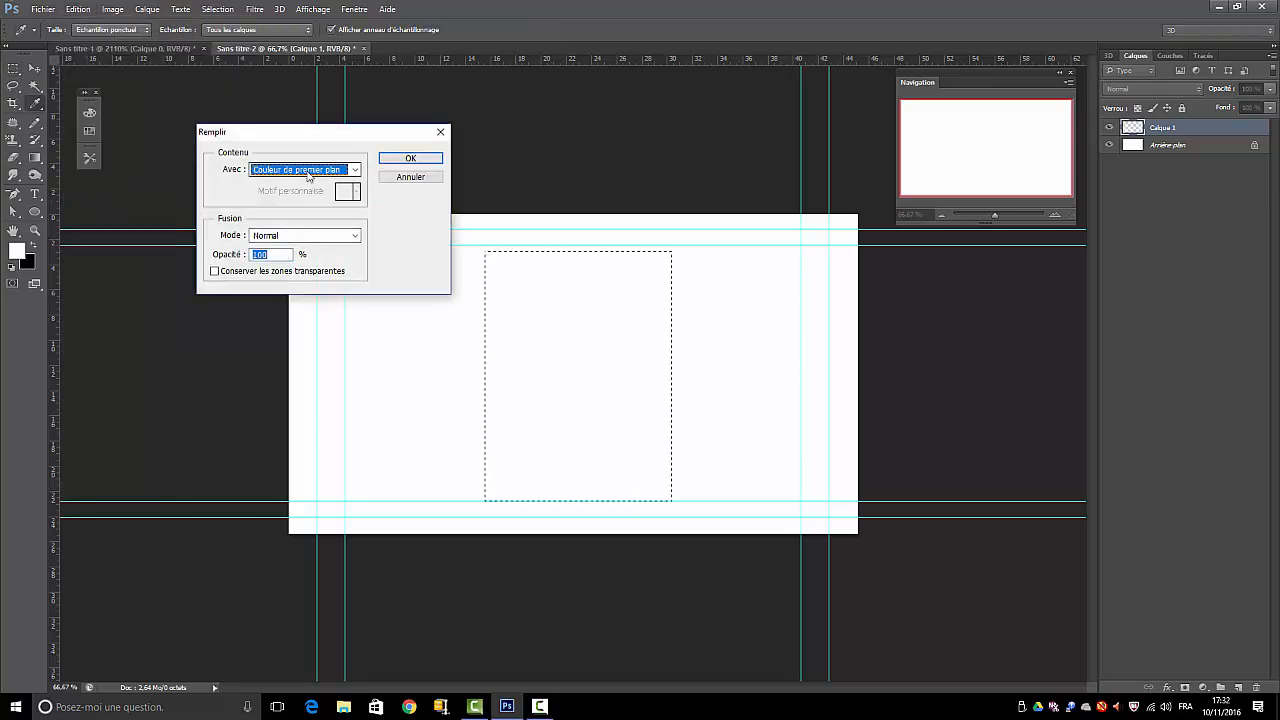
click(268, 210)
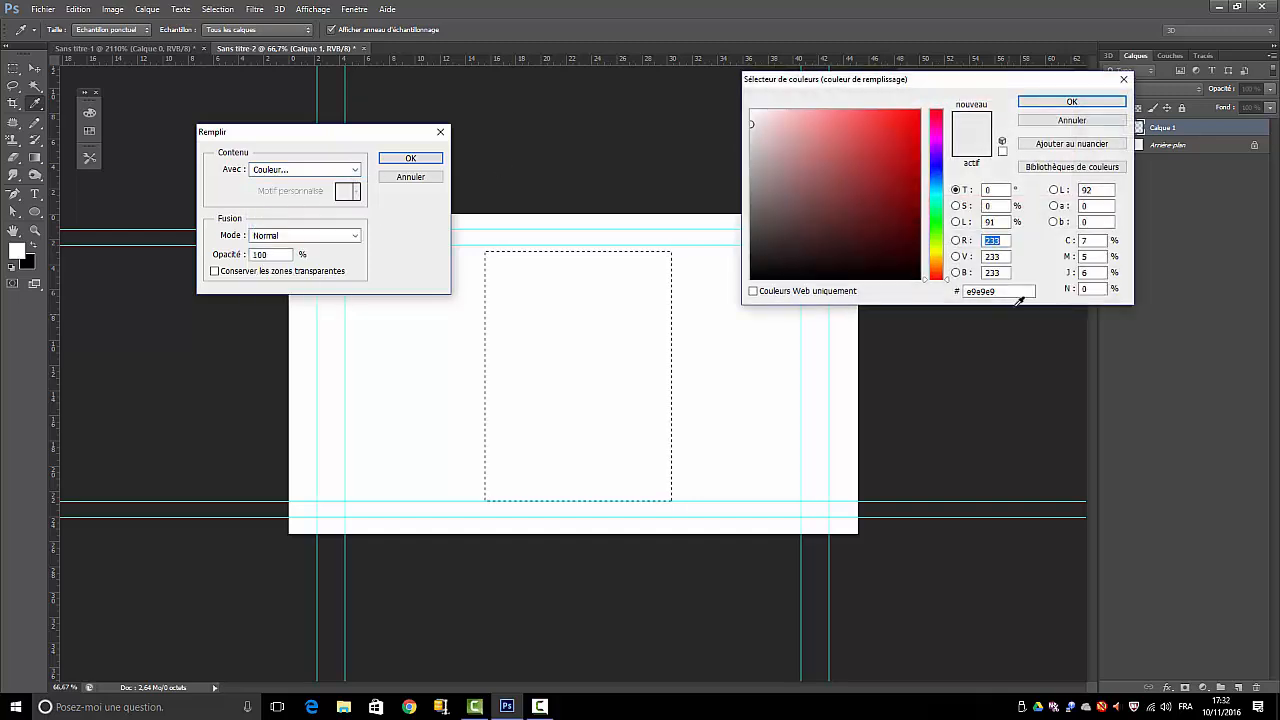
drag(1005, 292, 937, 292)
text(743)
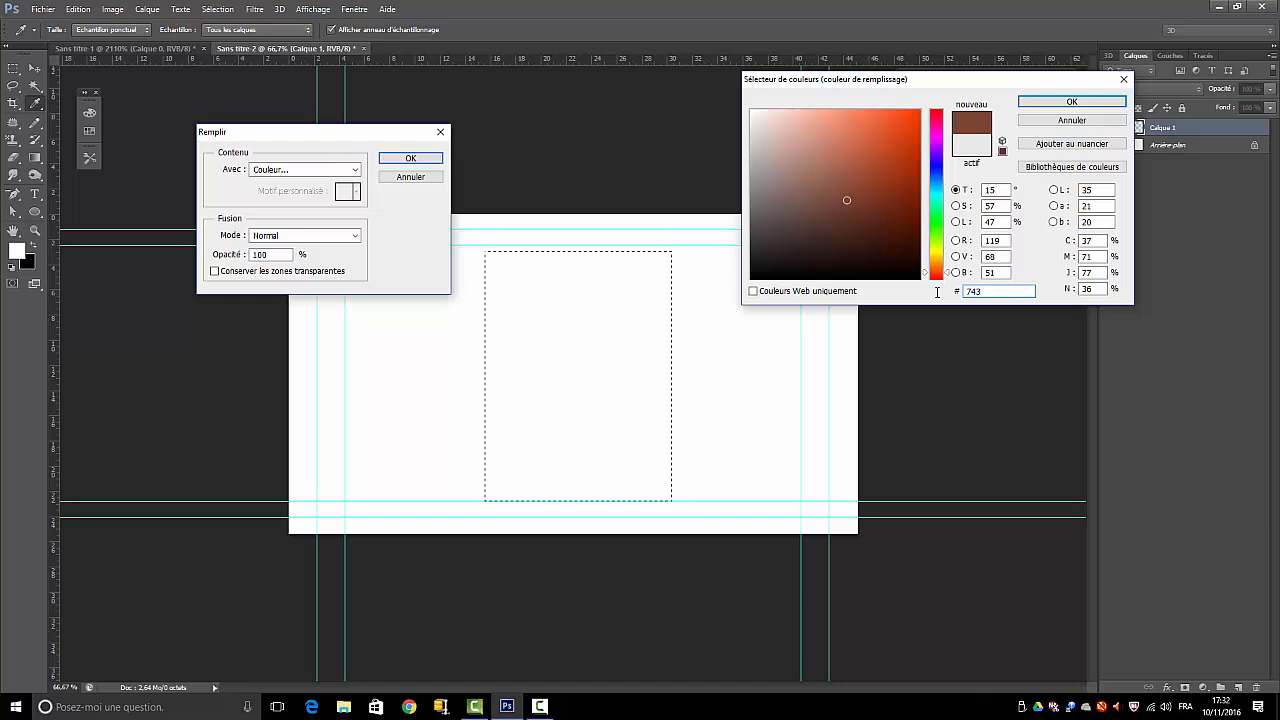
text(0)
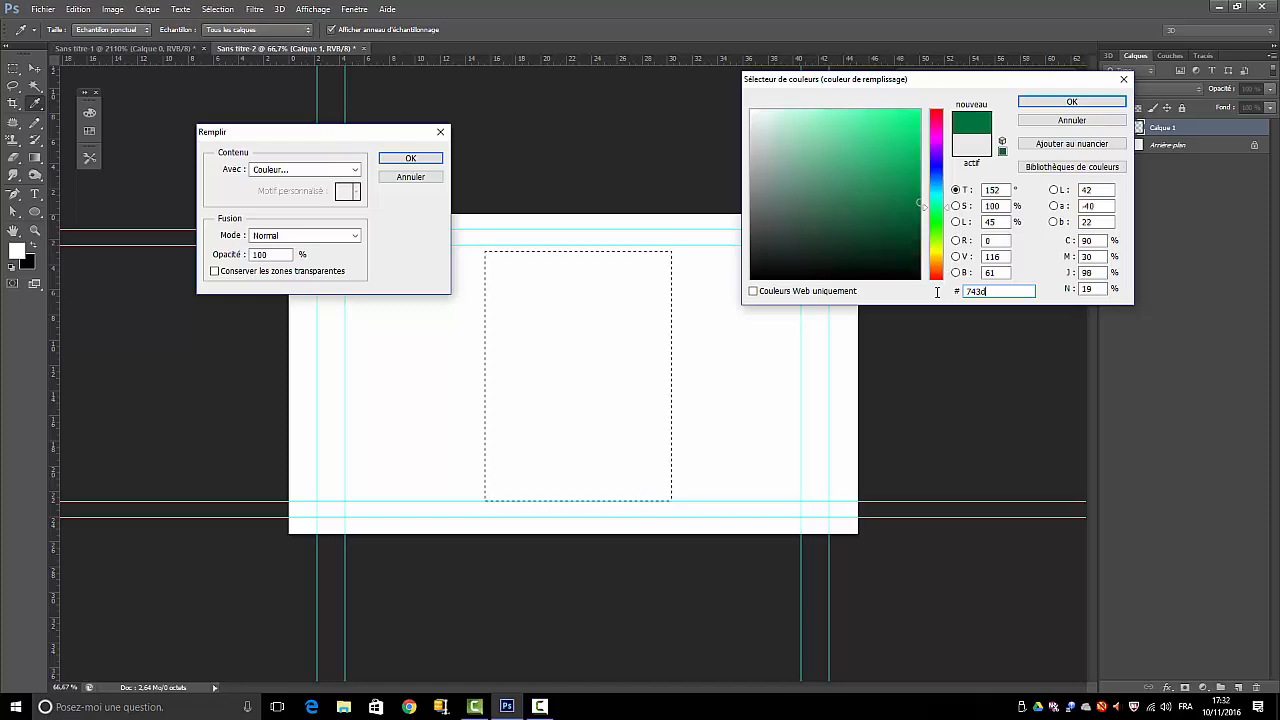
text(10)
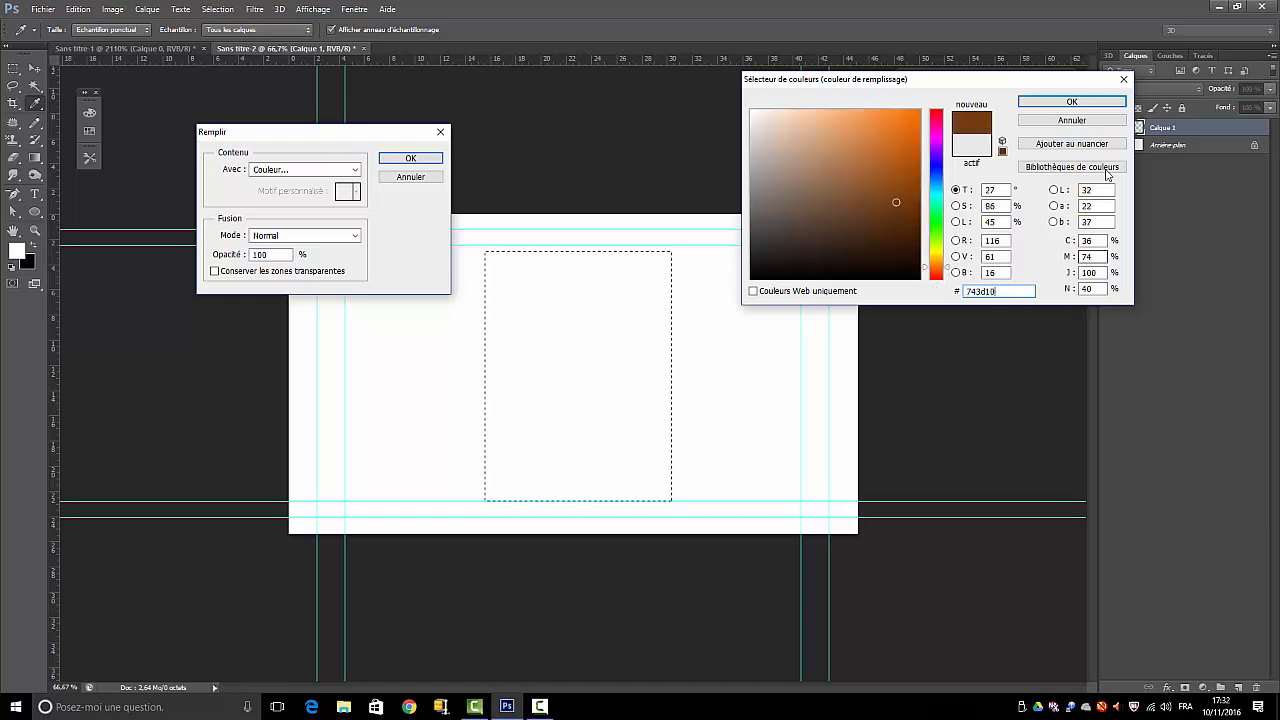
click(1071, 101)
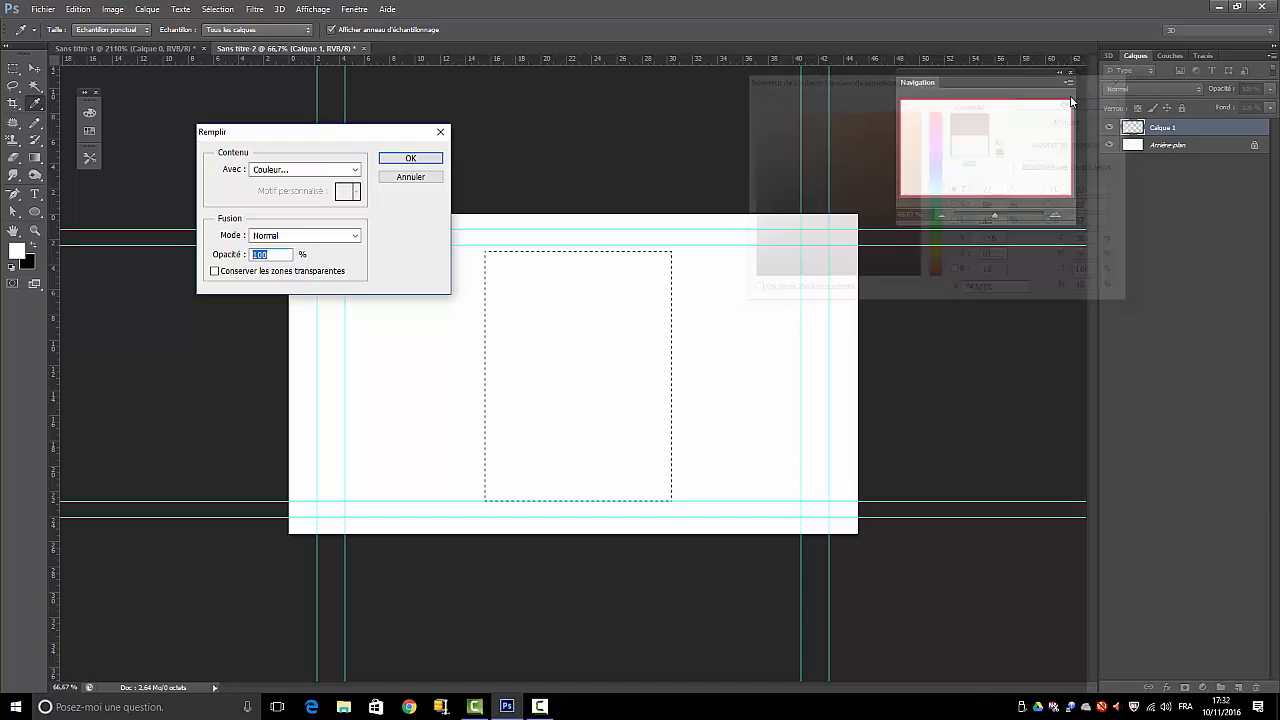
click(418, 161)
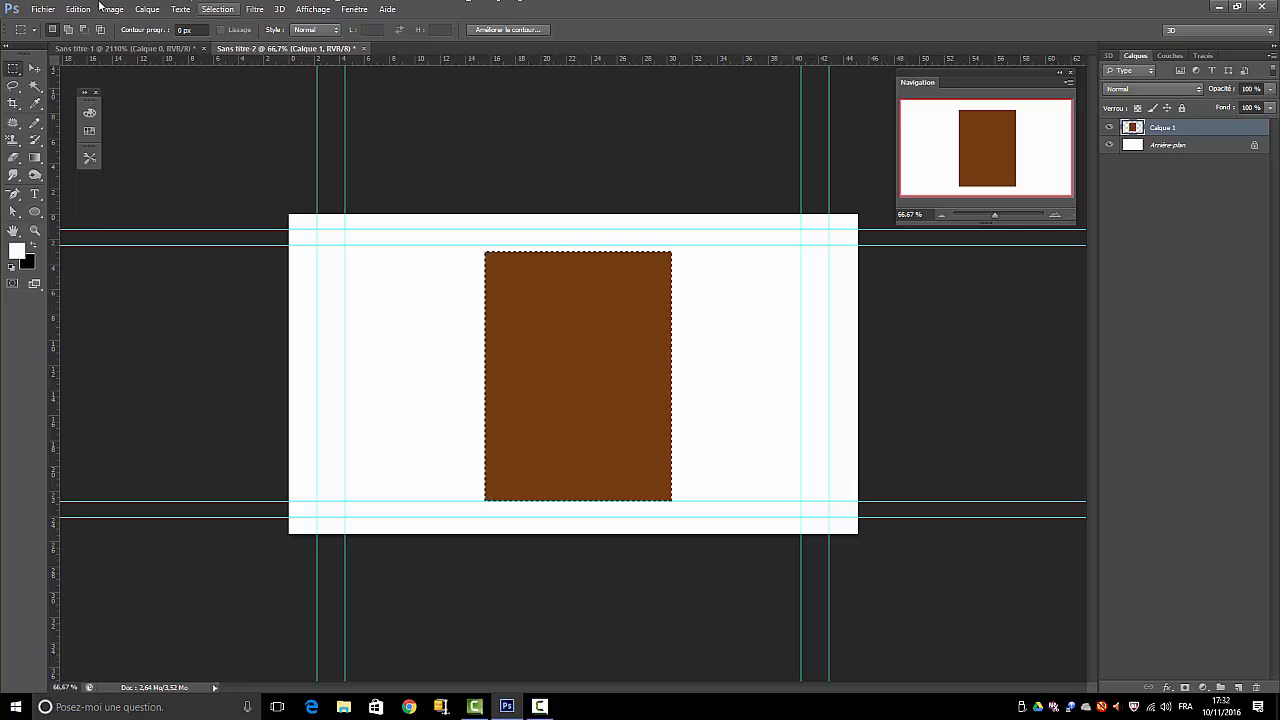
Enable the Biseautage & estampage layer style on the brown rectangle and set its bevel size to 20 px
click(147, 9)
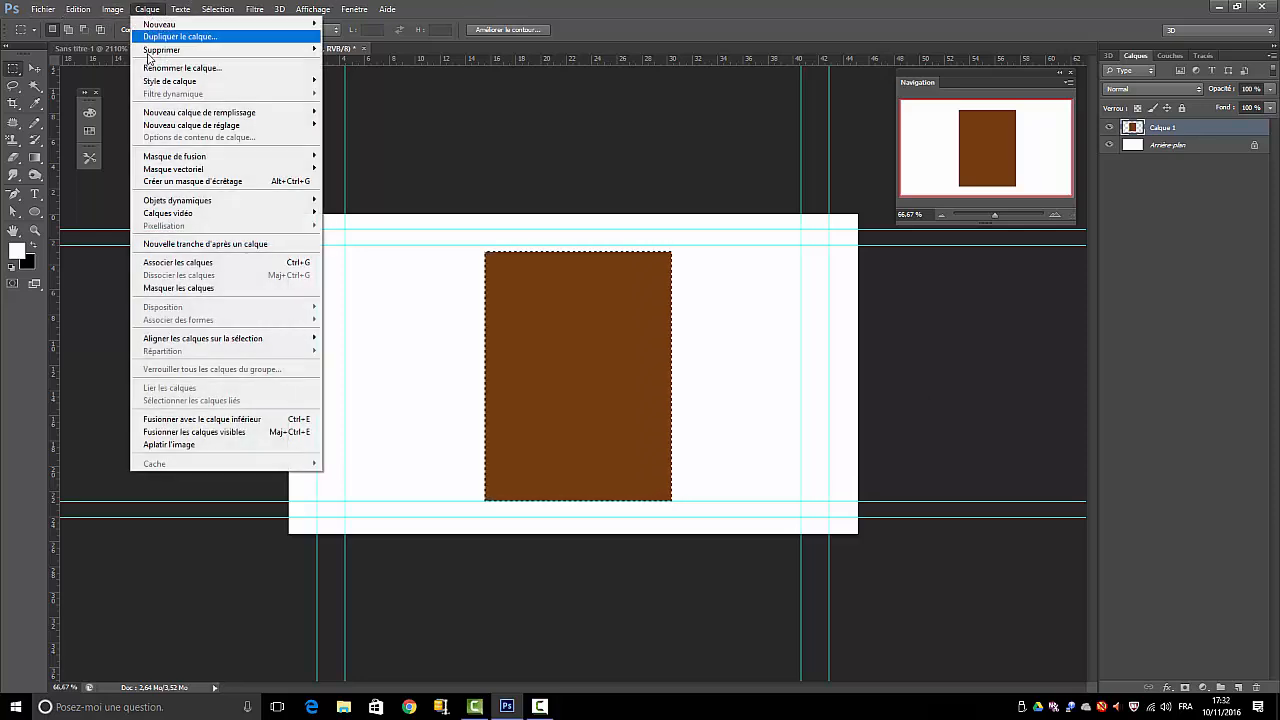
mouse_move(279, 82)
click(394, 82)
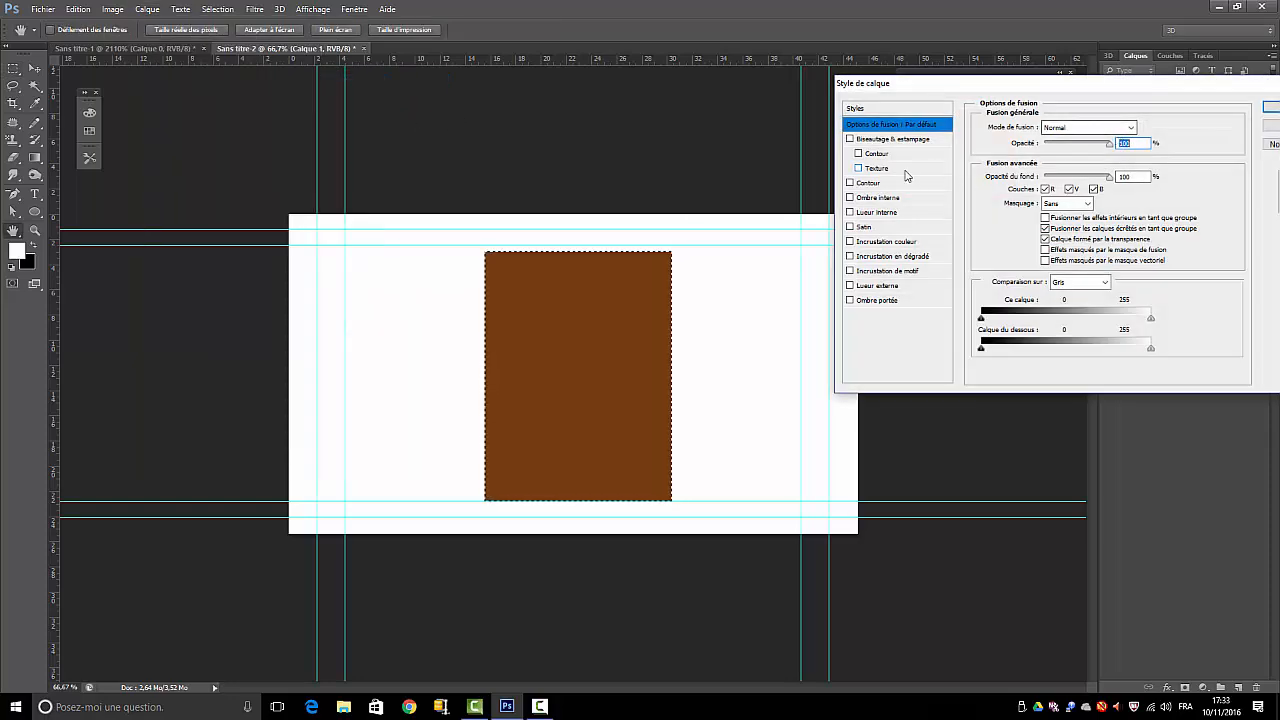
click(850, 139)
click(893, 145)
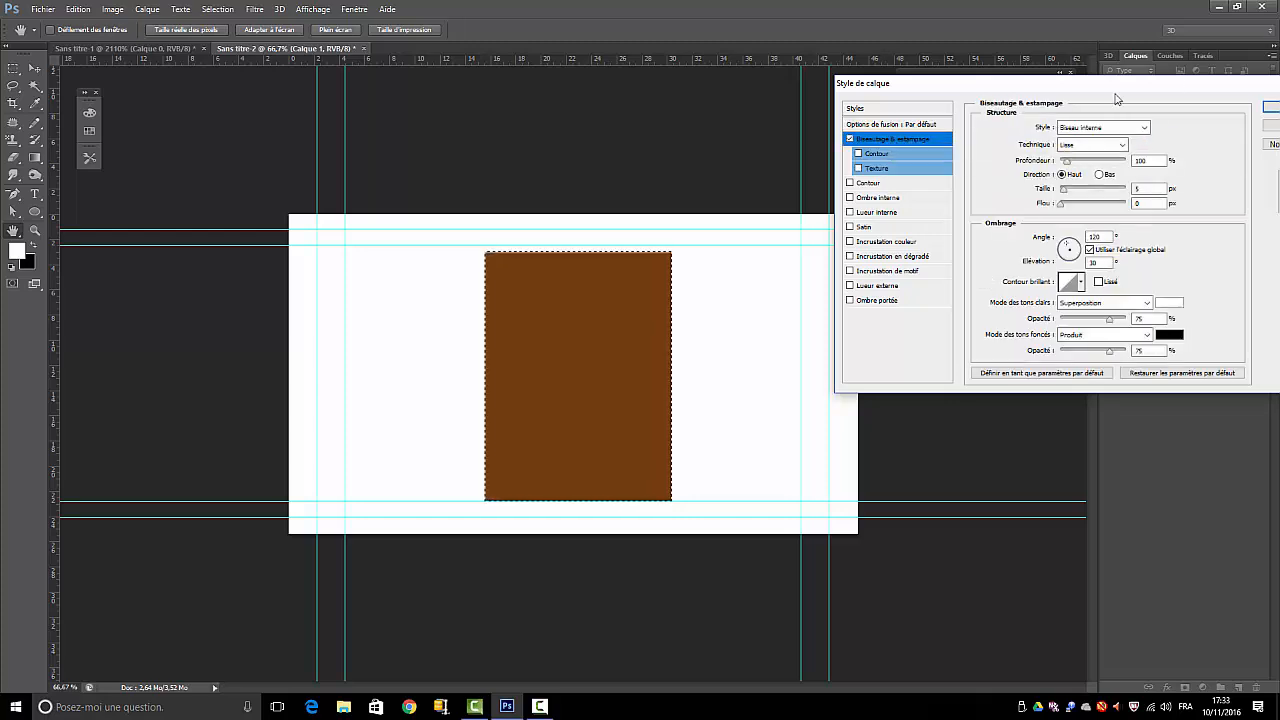
double_click(1146, 188)
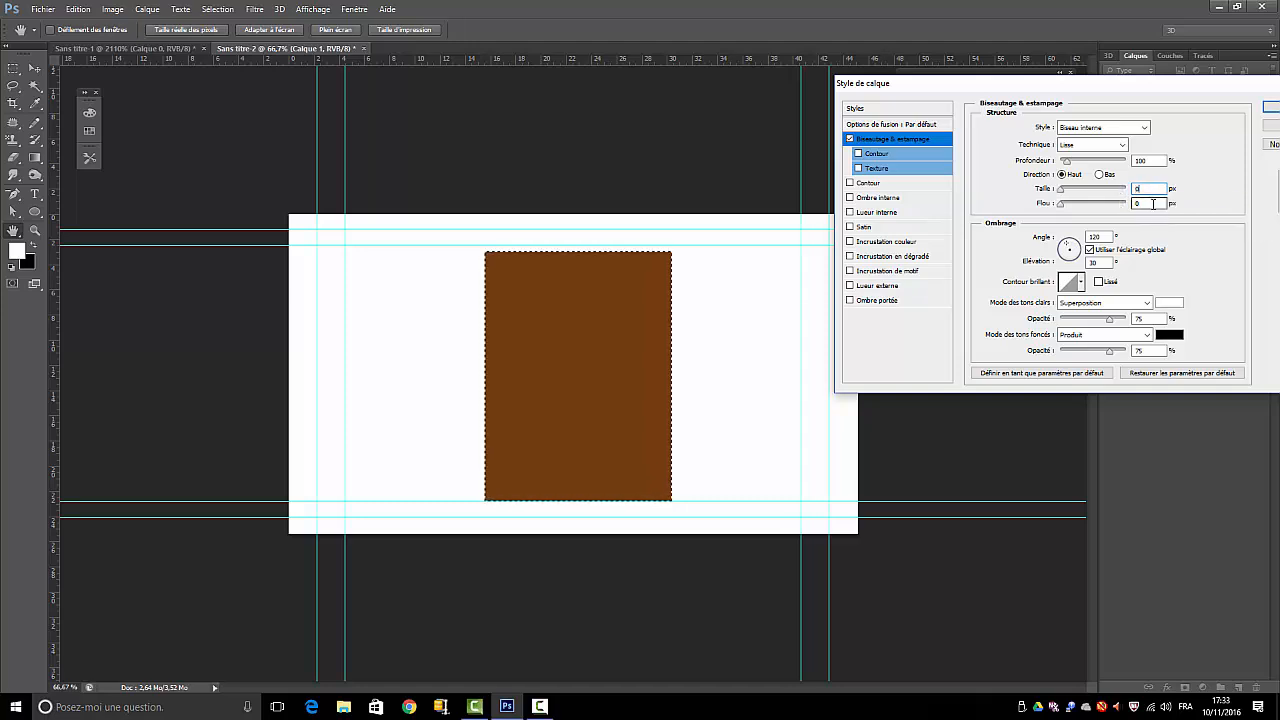
drag(1148, 203, 1131, 203)
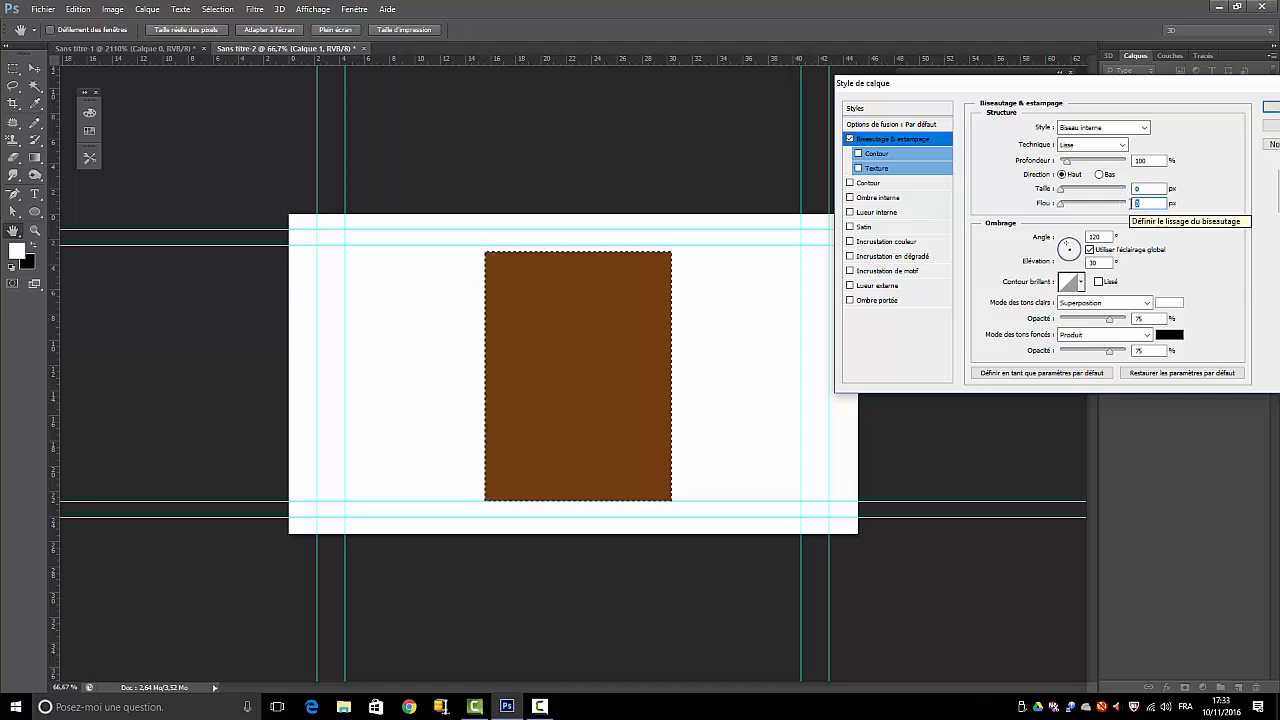
double_click(1136, 188)
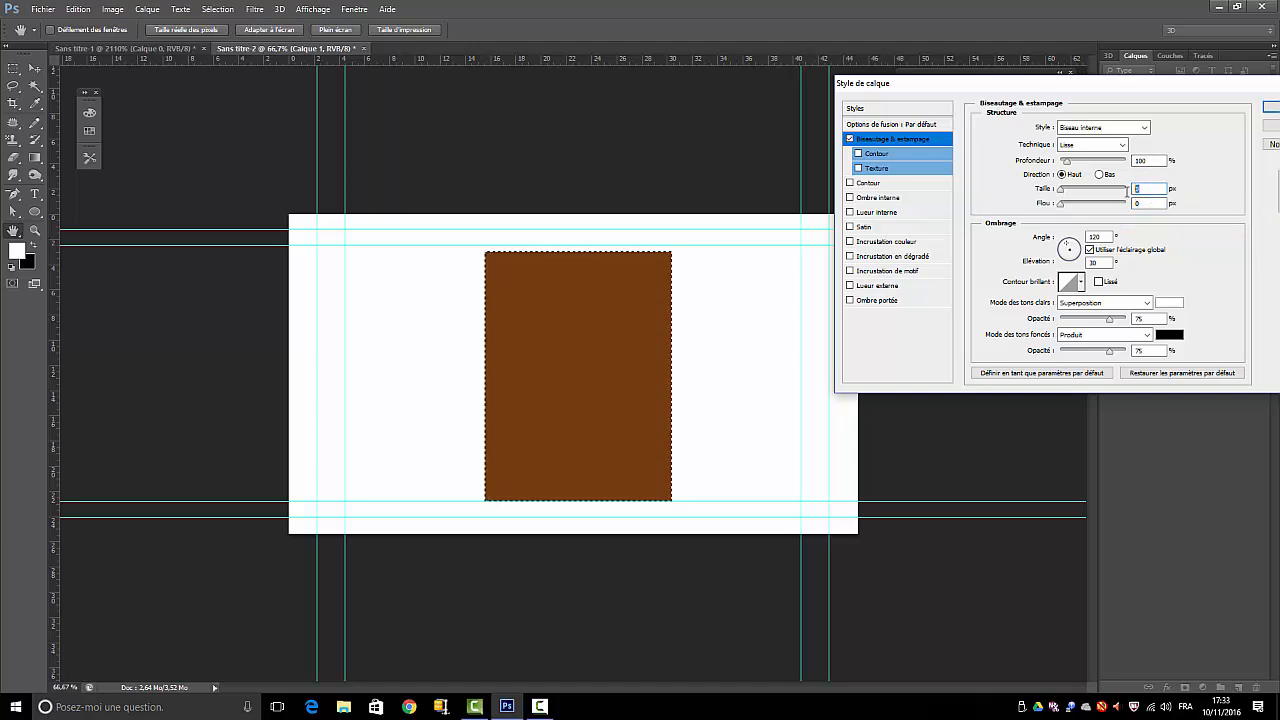
text(20)
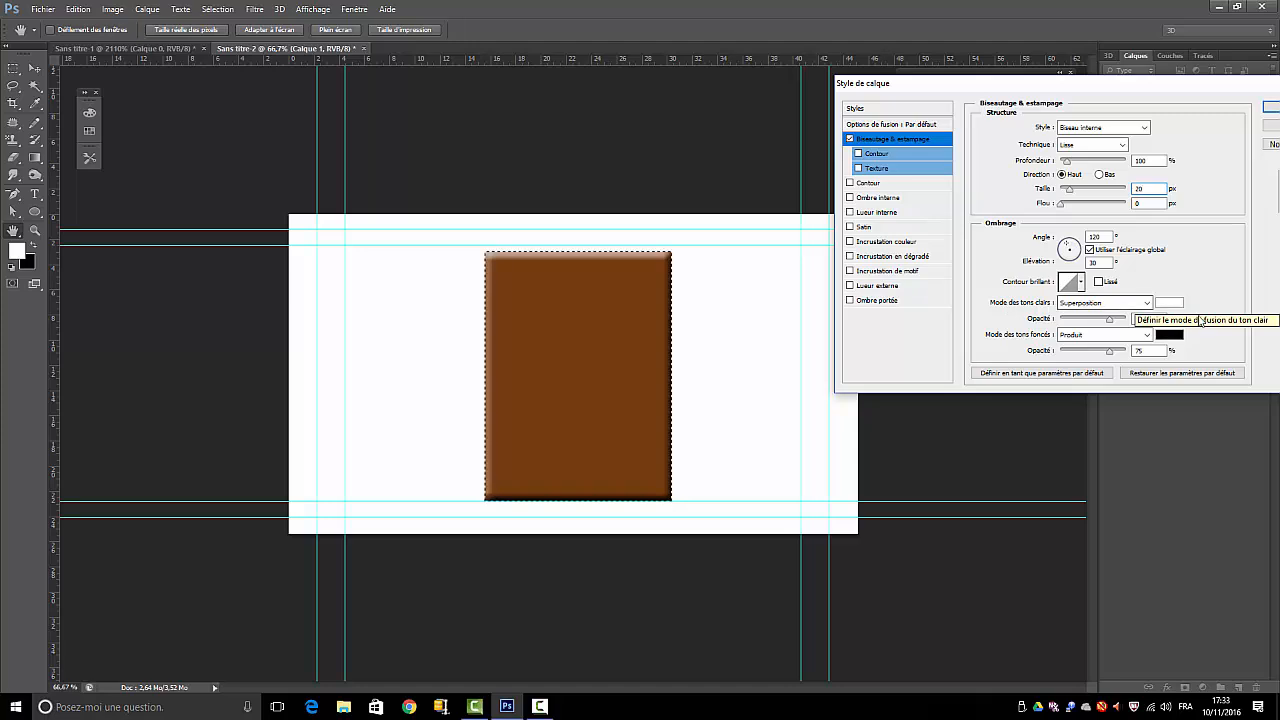
Set the bevel's highlight mode to Incrustation and its highlight colour to brown #72533a
click(1146, 303)
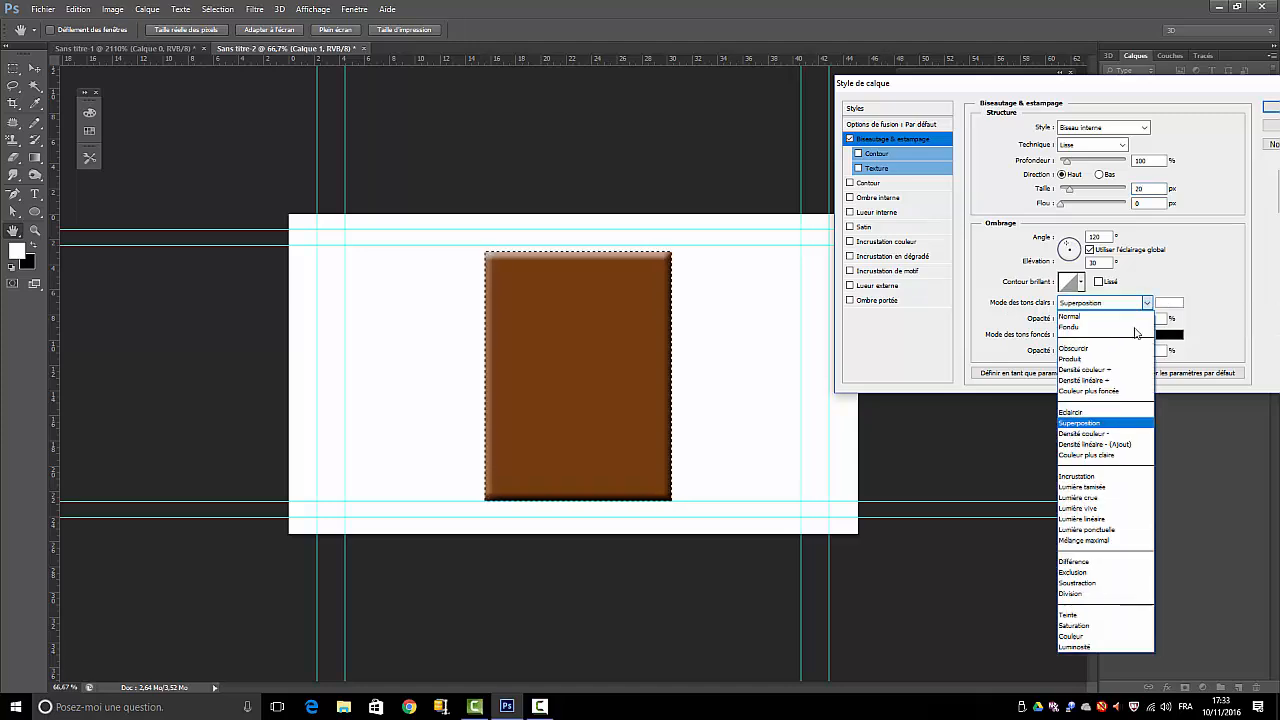
click(1079, 475)
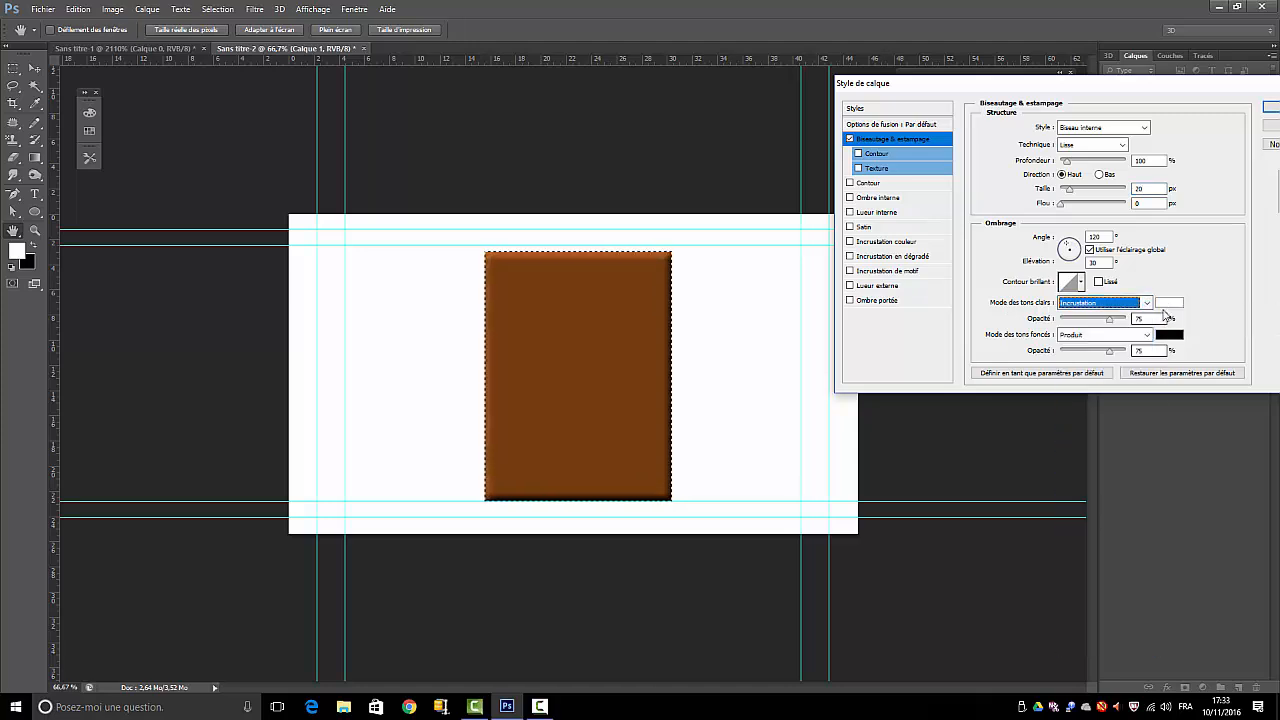
click(1169, 302)
drag(995, 291, 941, 290)
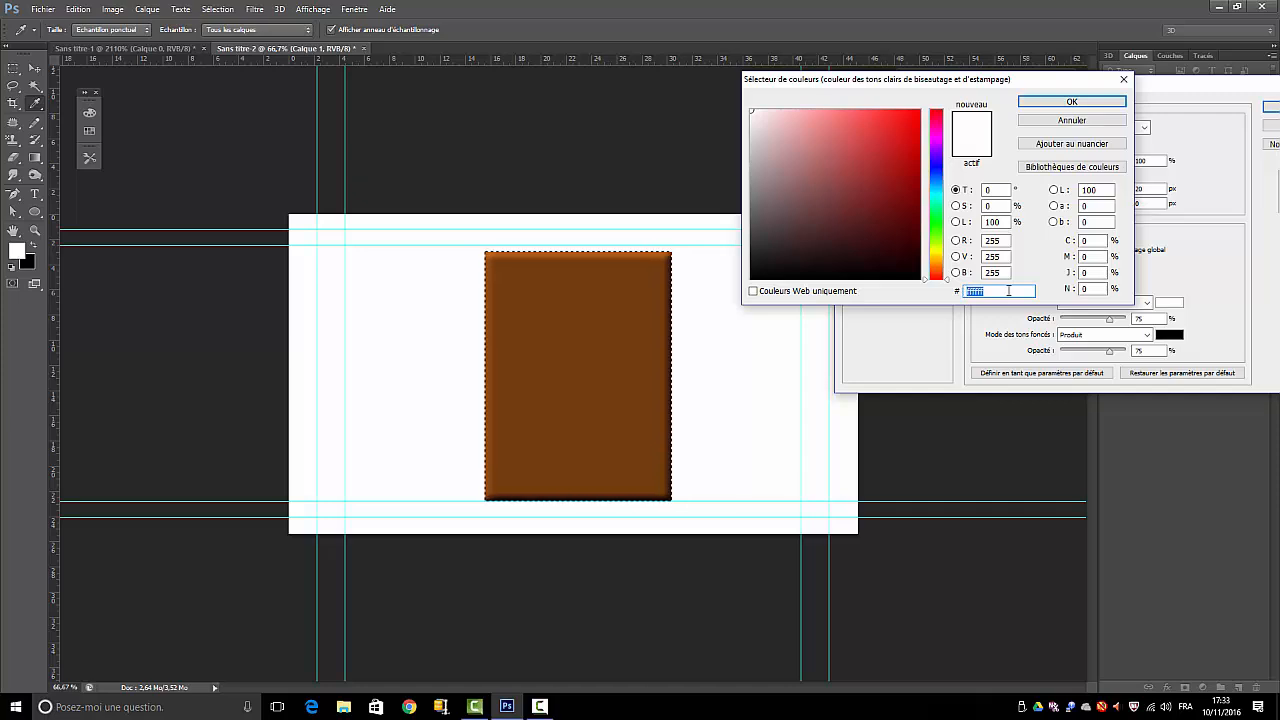
text(725)
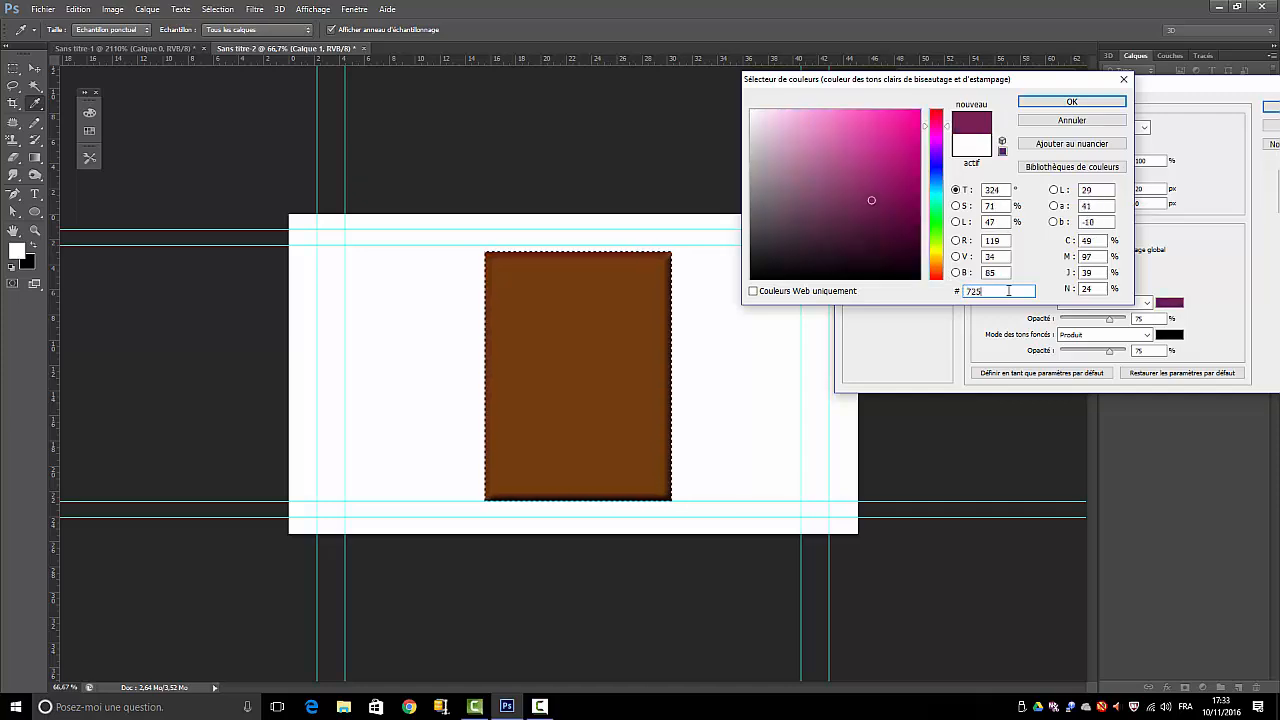
text(33)
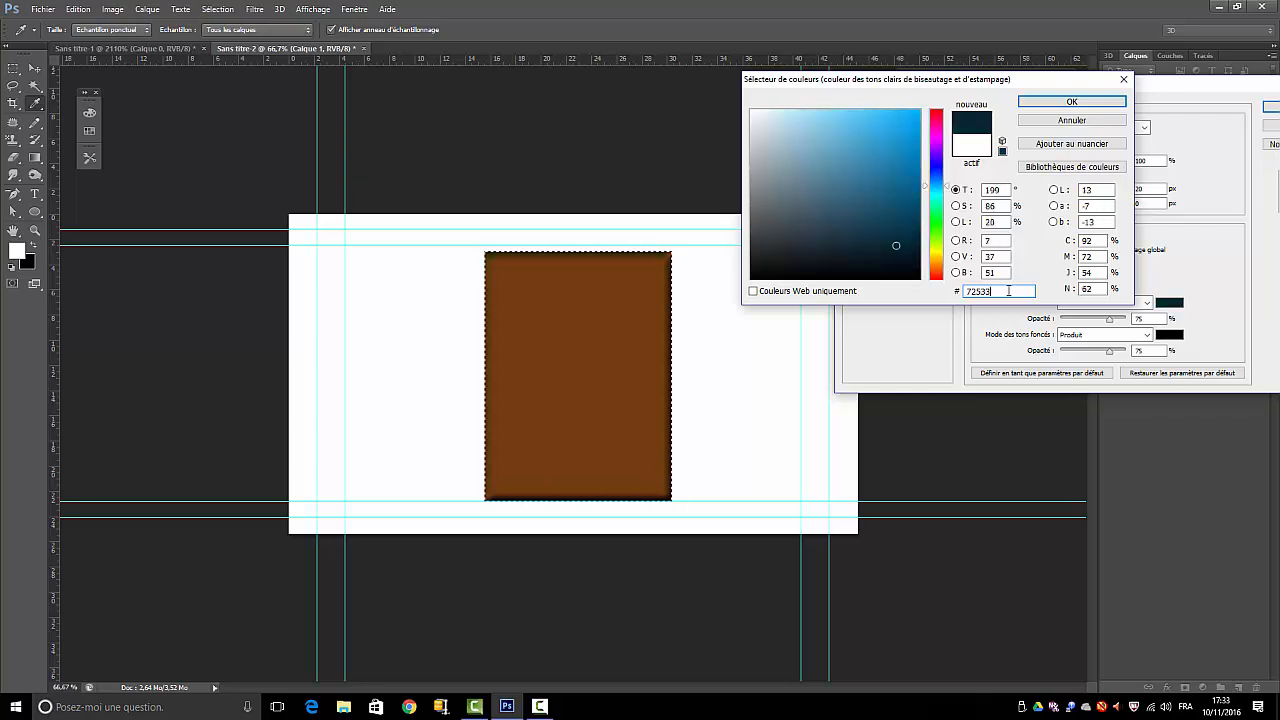
text(a)
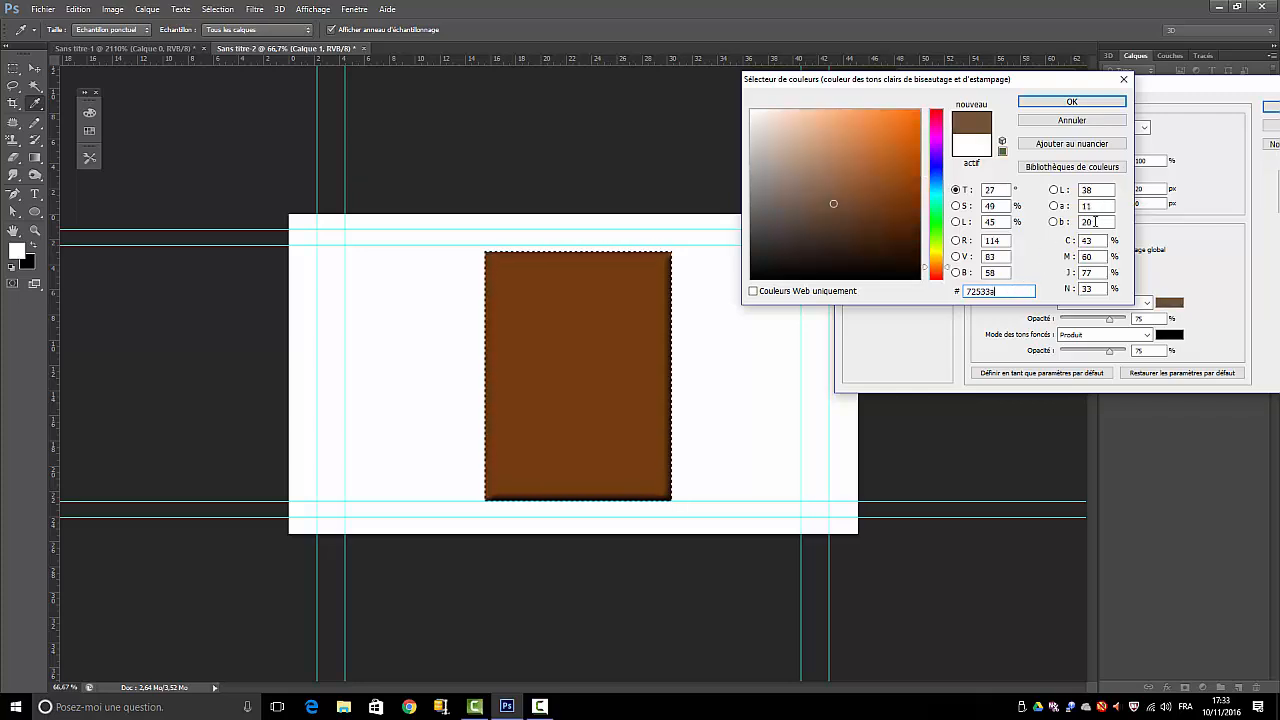
click(1072, 101)
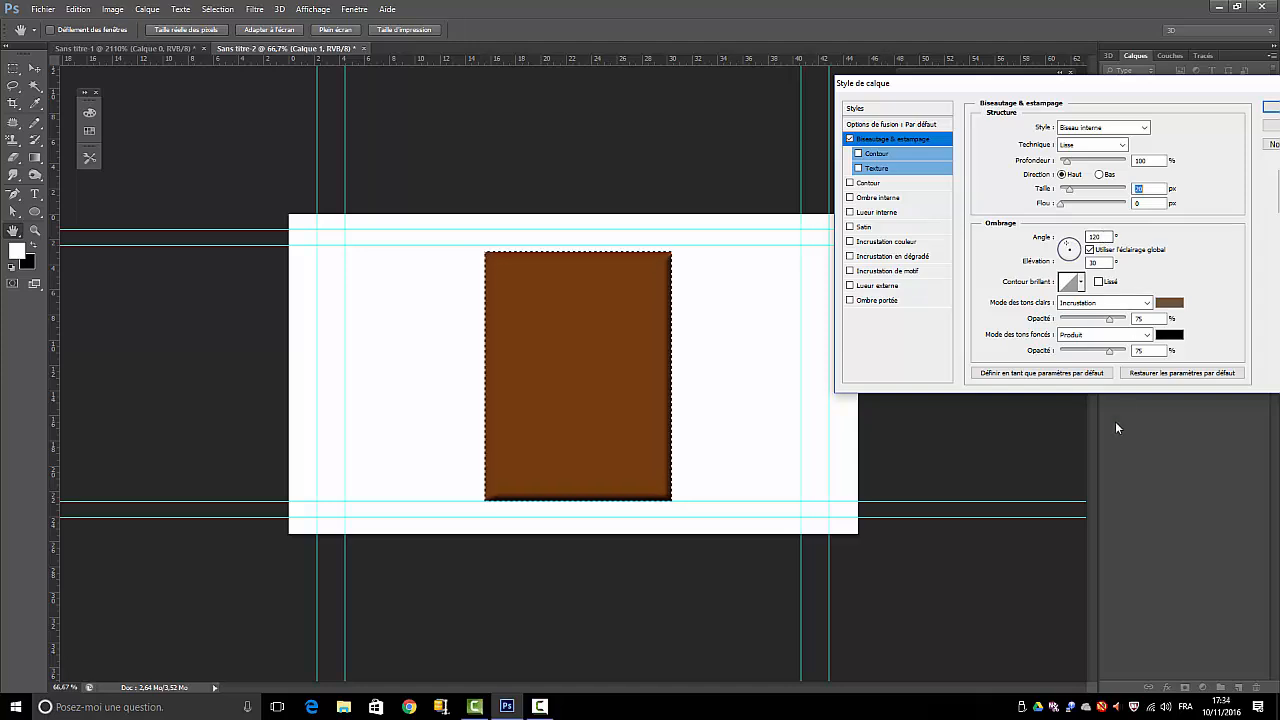
Set the bevel's shadow colour to brown #98653b
click(1166, 336)
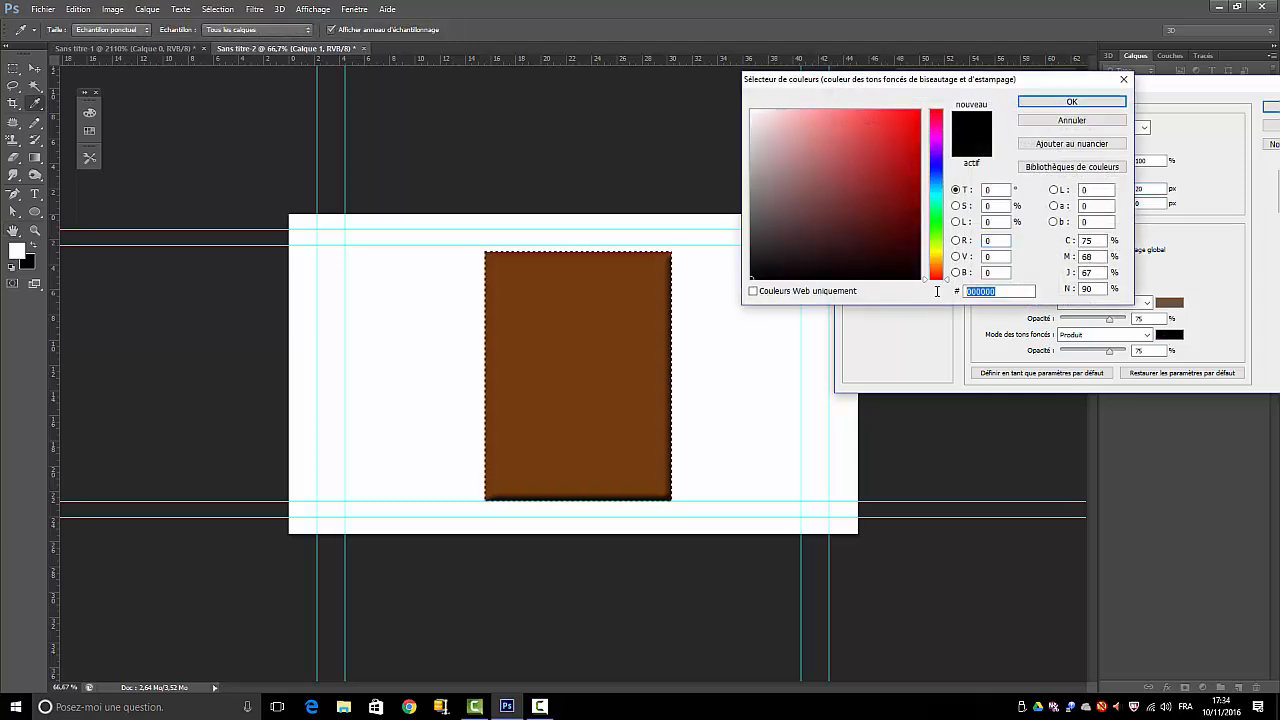
text(9)
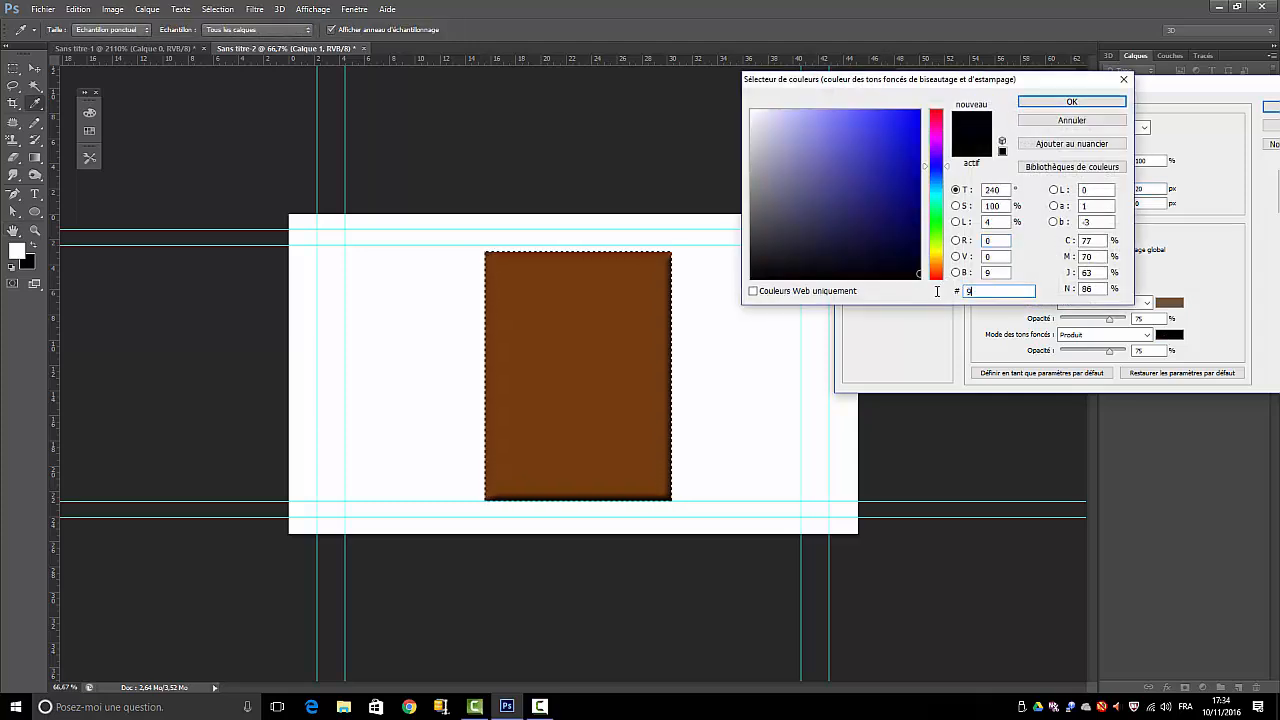
text(865)
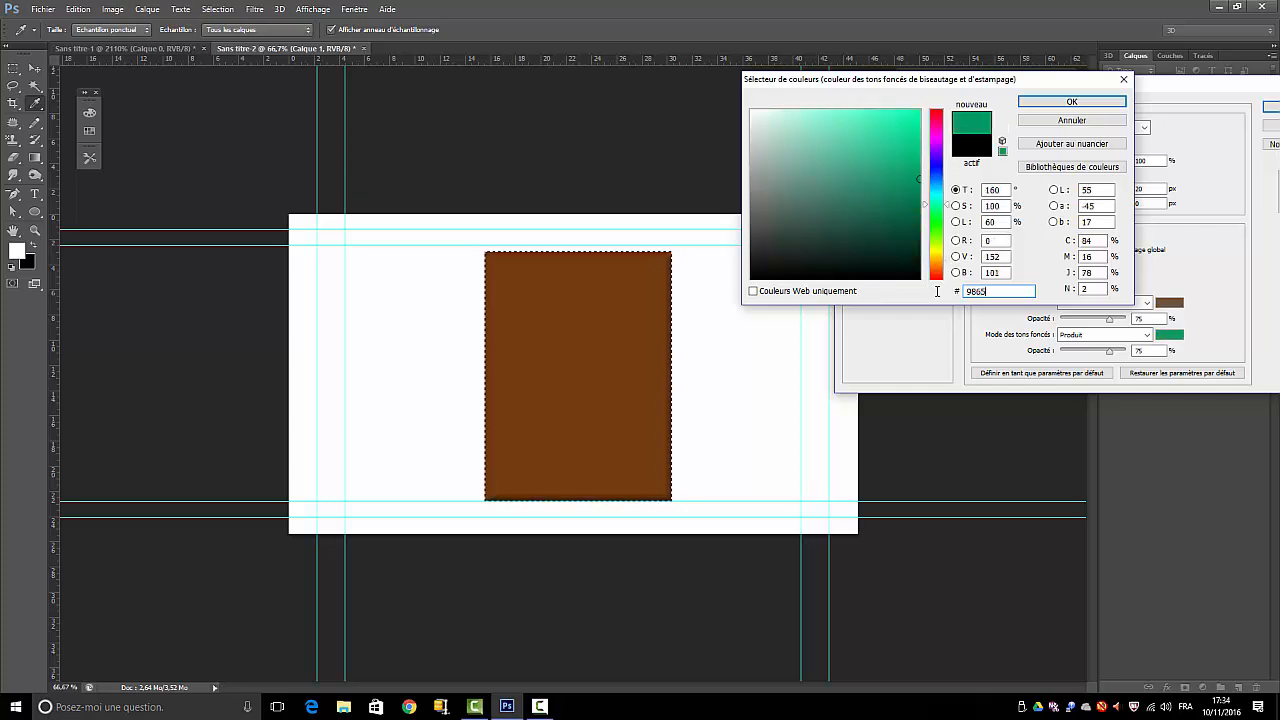
text(3b)
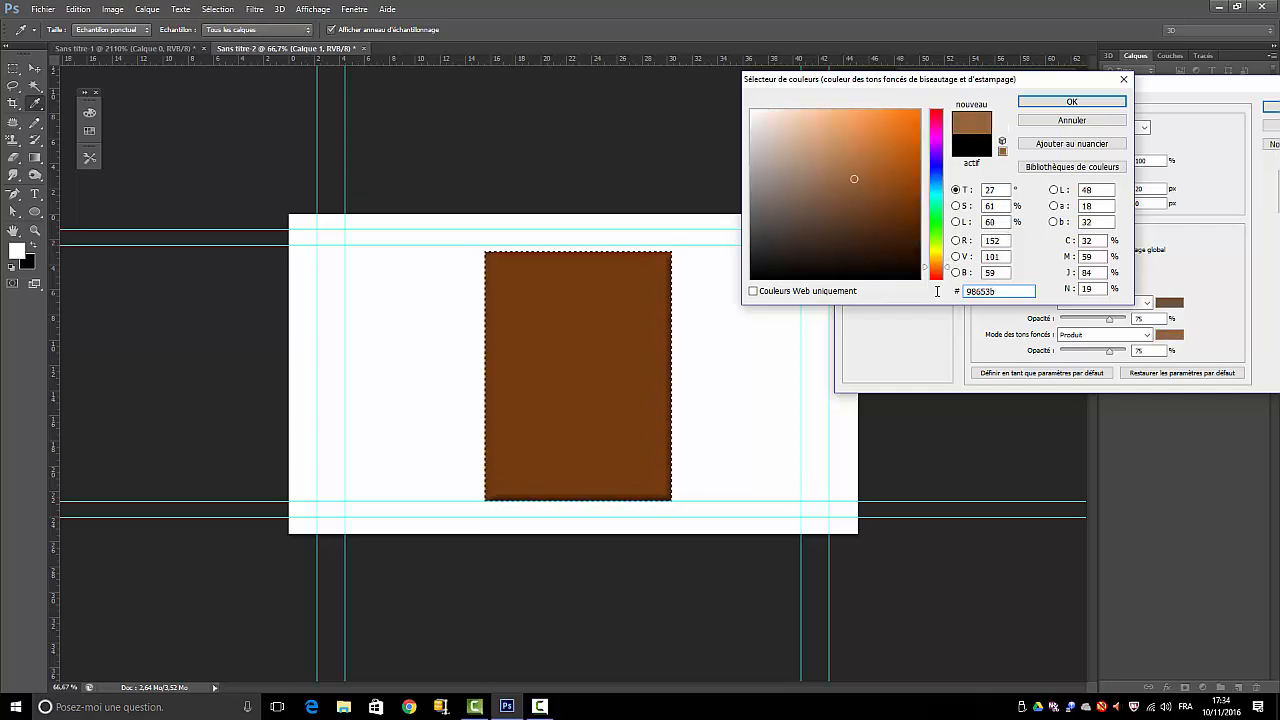
click(1071, 101)
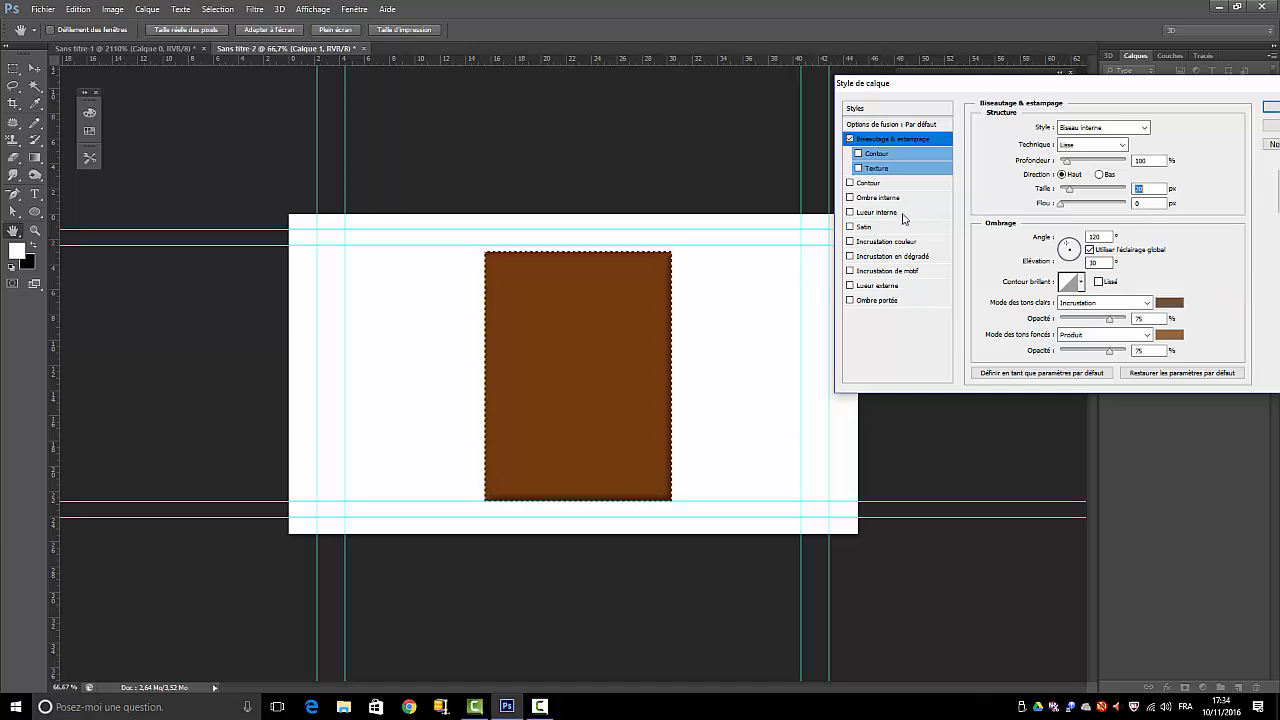
Enable the bevel's Texture option with the chocolat04 30 × 30 pixel pattern and invert it
click(858, 168)
click(882, 170)
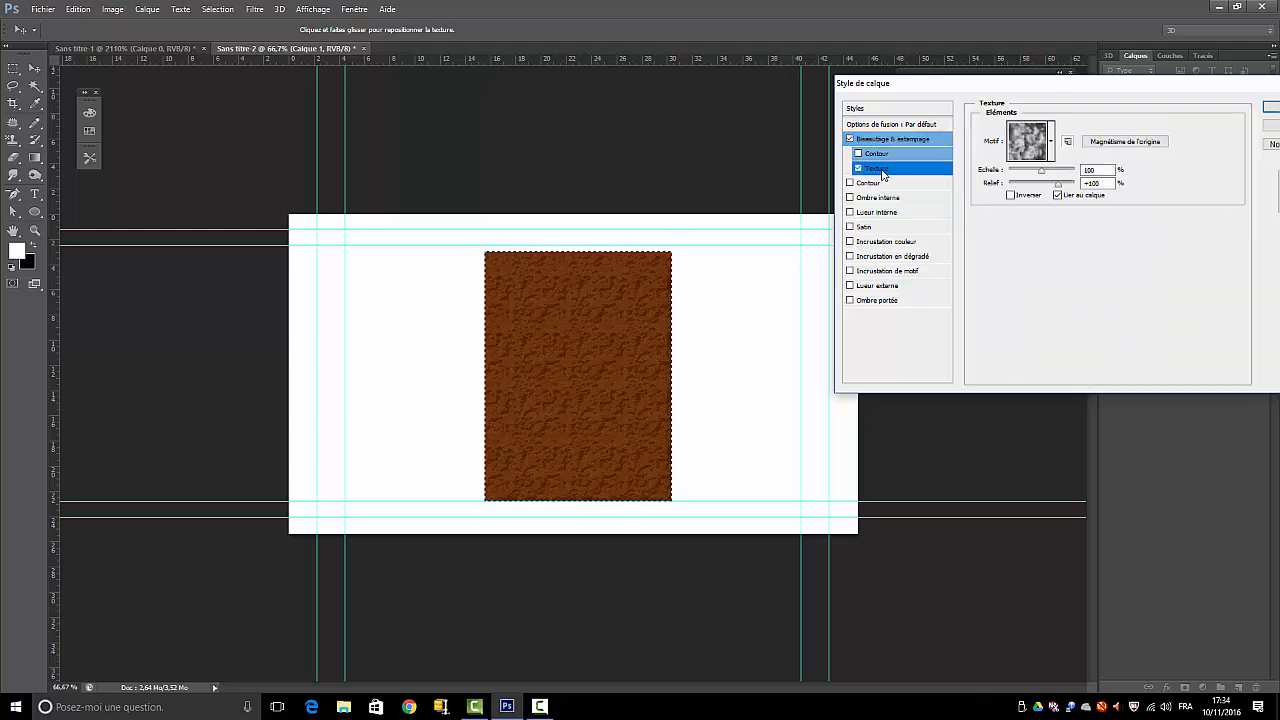
click(1051, 143)
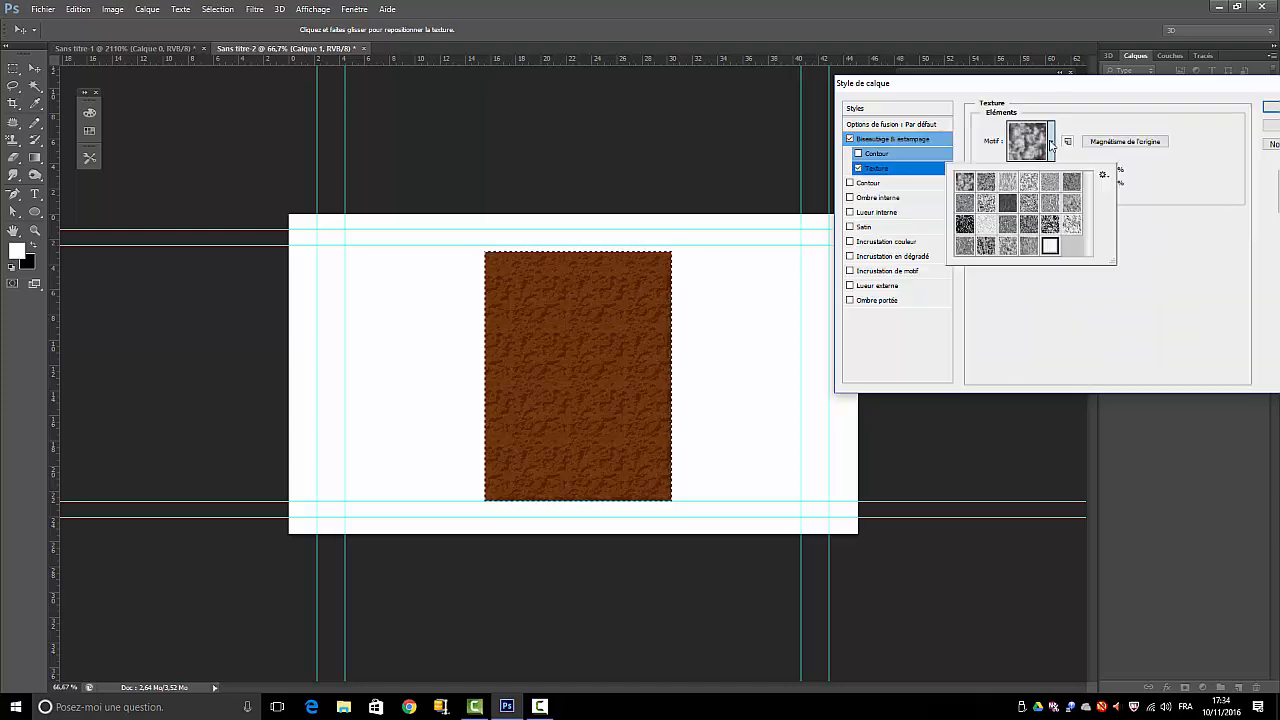
click(1051, 247)
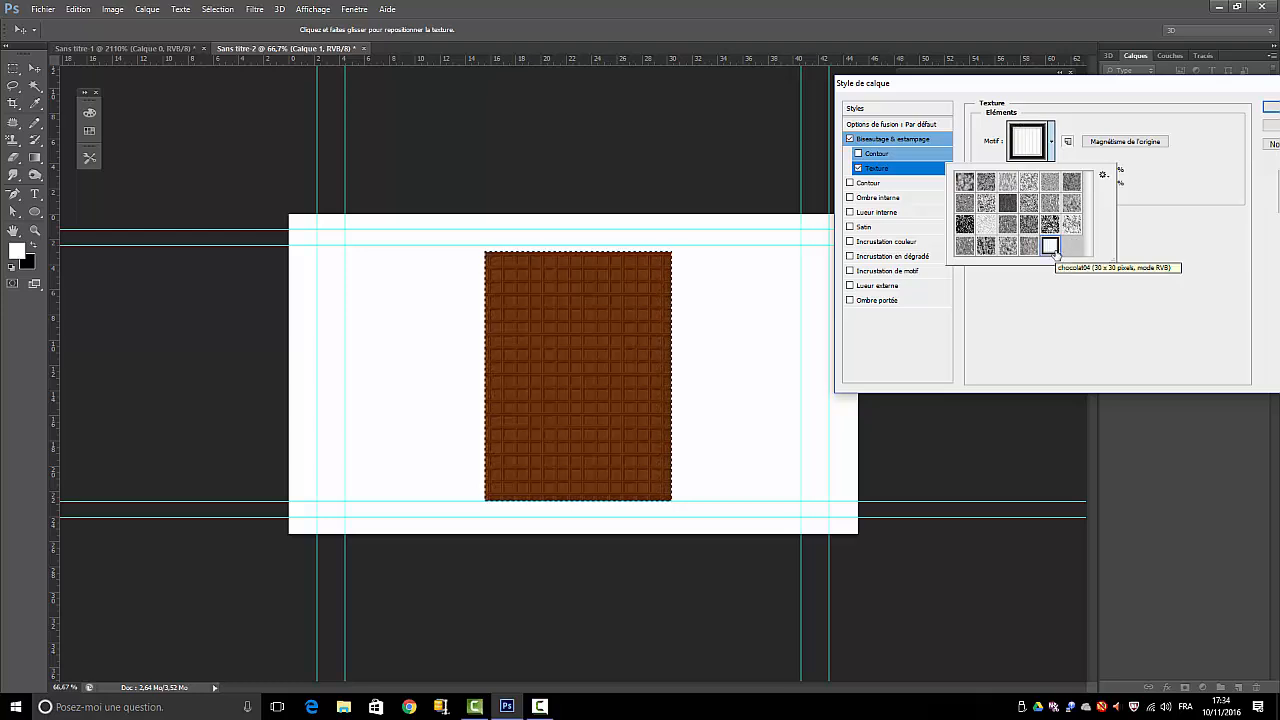
click(1195, 307)
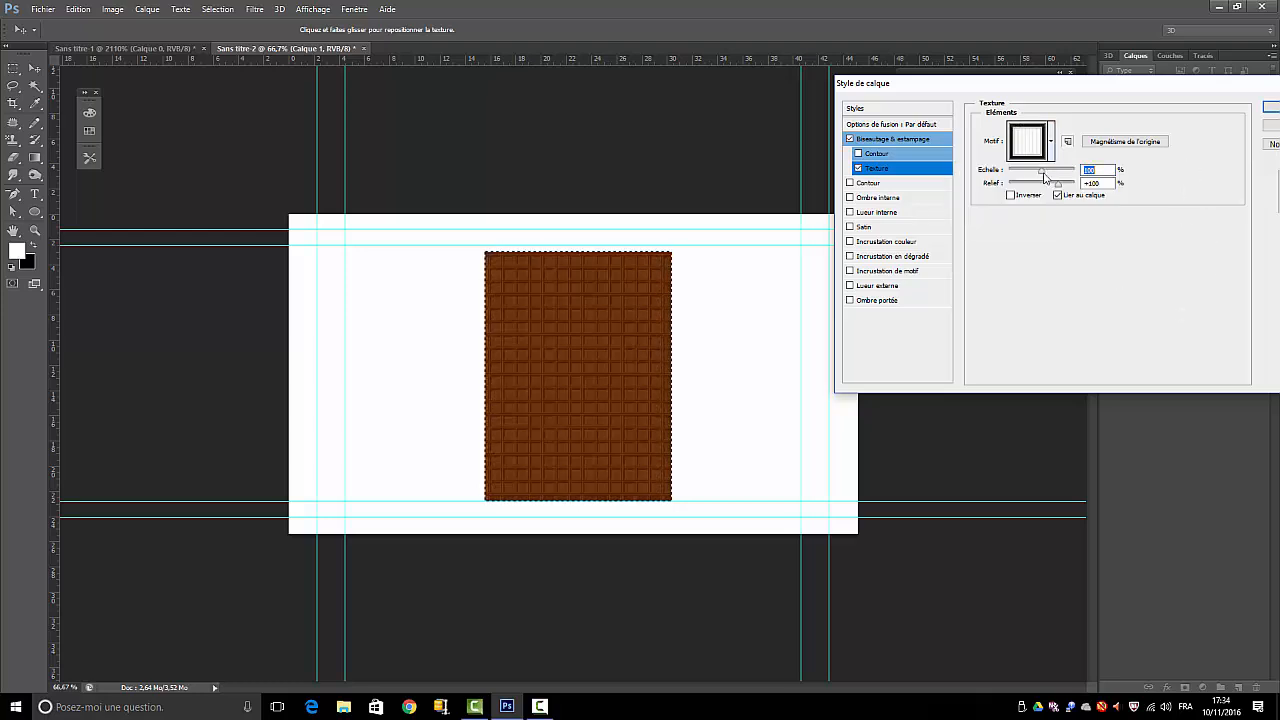
click(1012, 195)
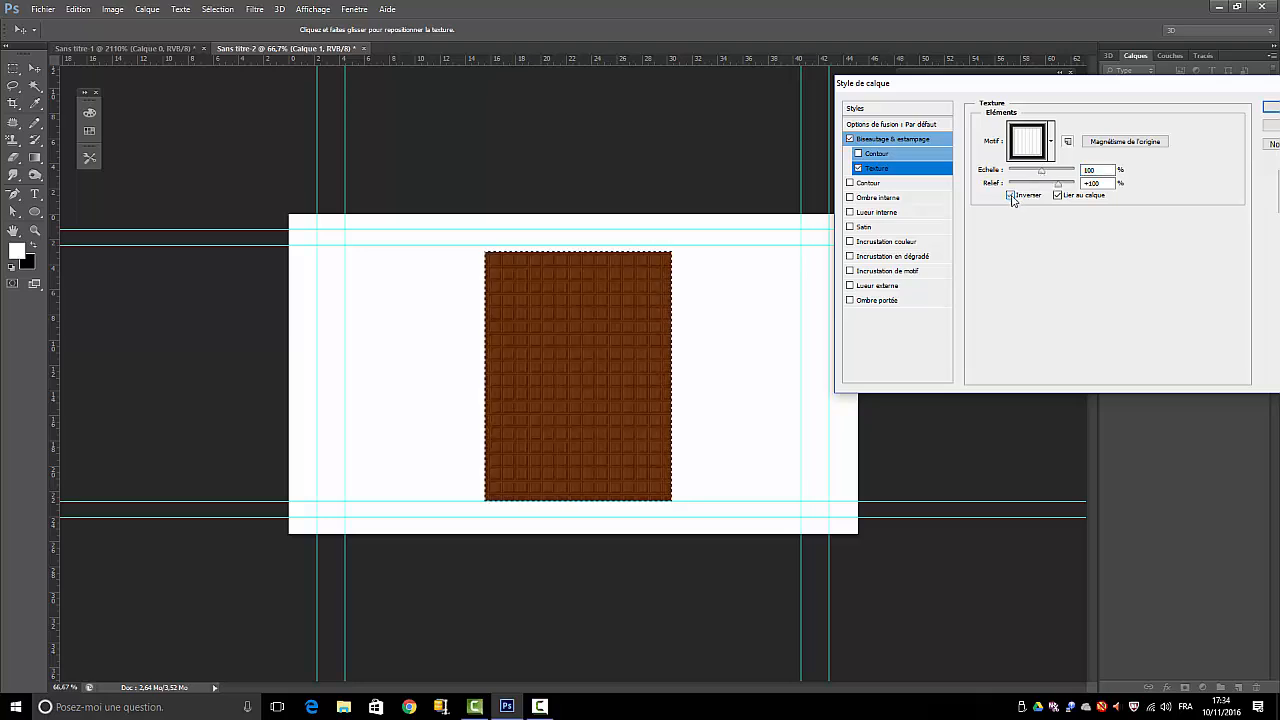
Enlarge the texture scale until five squares span the rectangle's width, and reposition the pattern so they align with its upper and side edges
drag(1040, 176, 1047, 174)
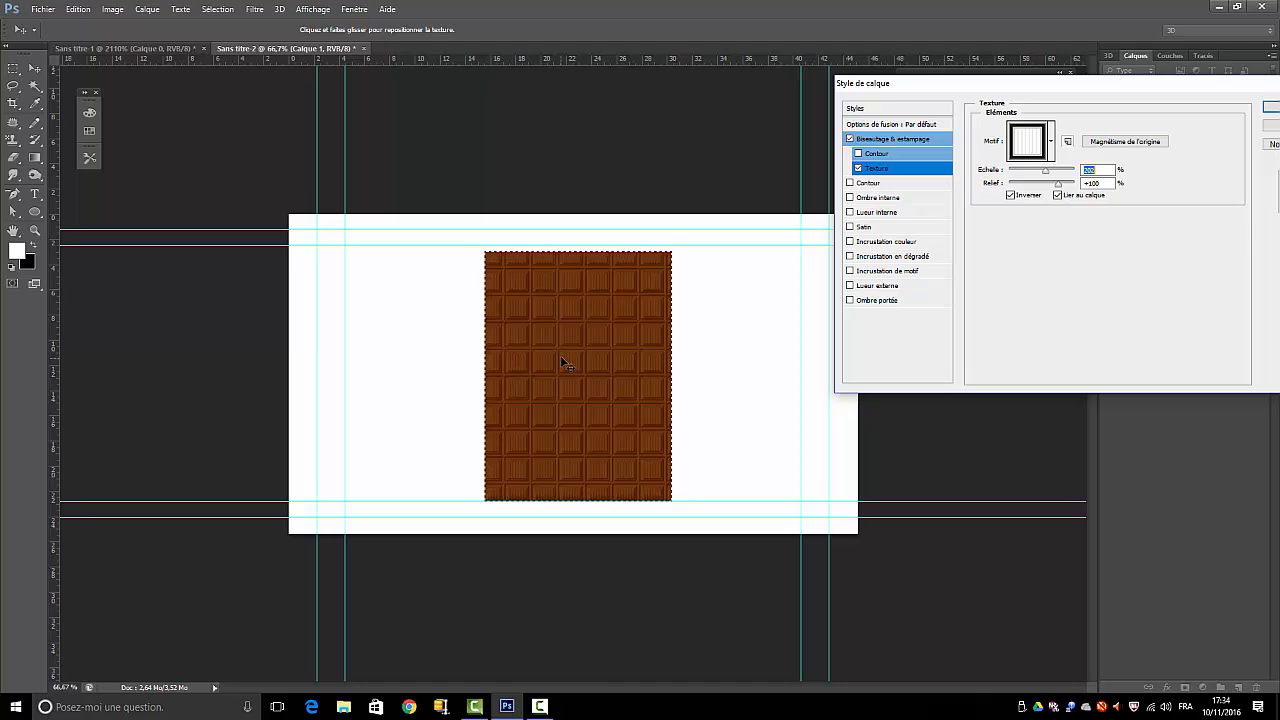
drag(560, 355, 543, 349)
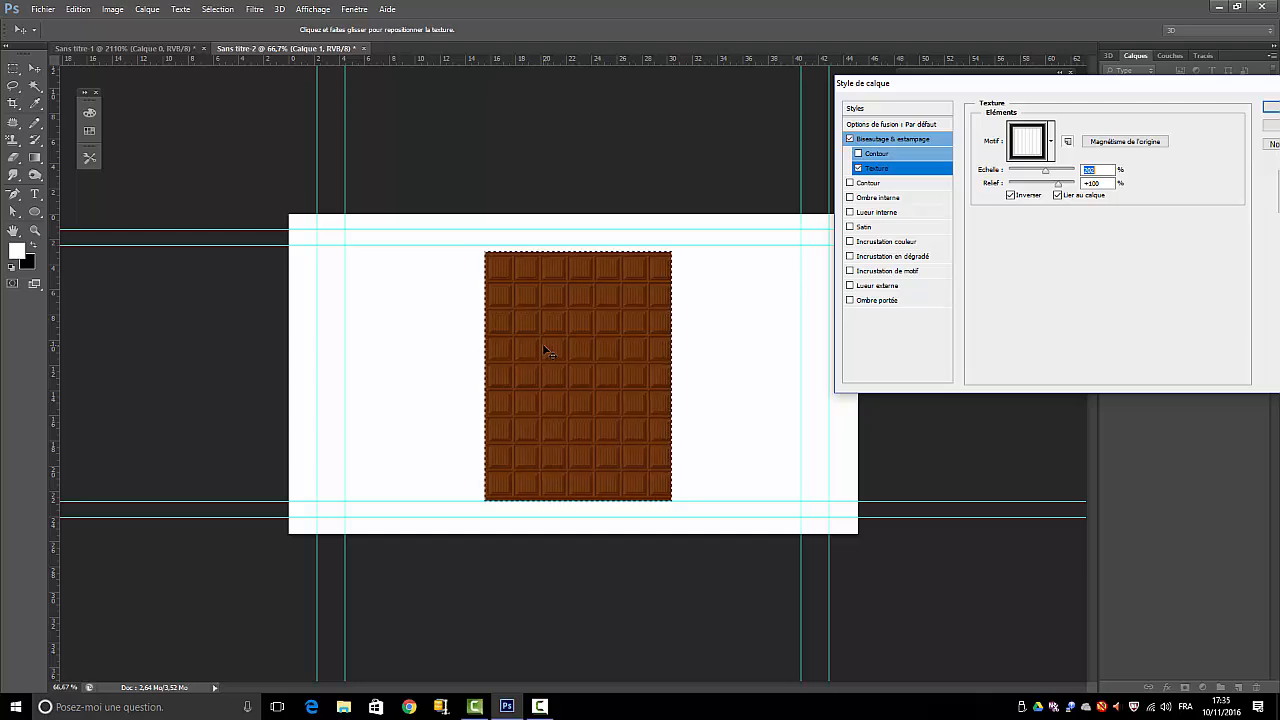
drag(1045, 171, 1050, 177)
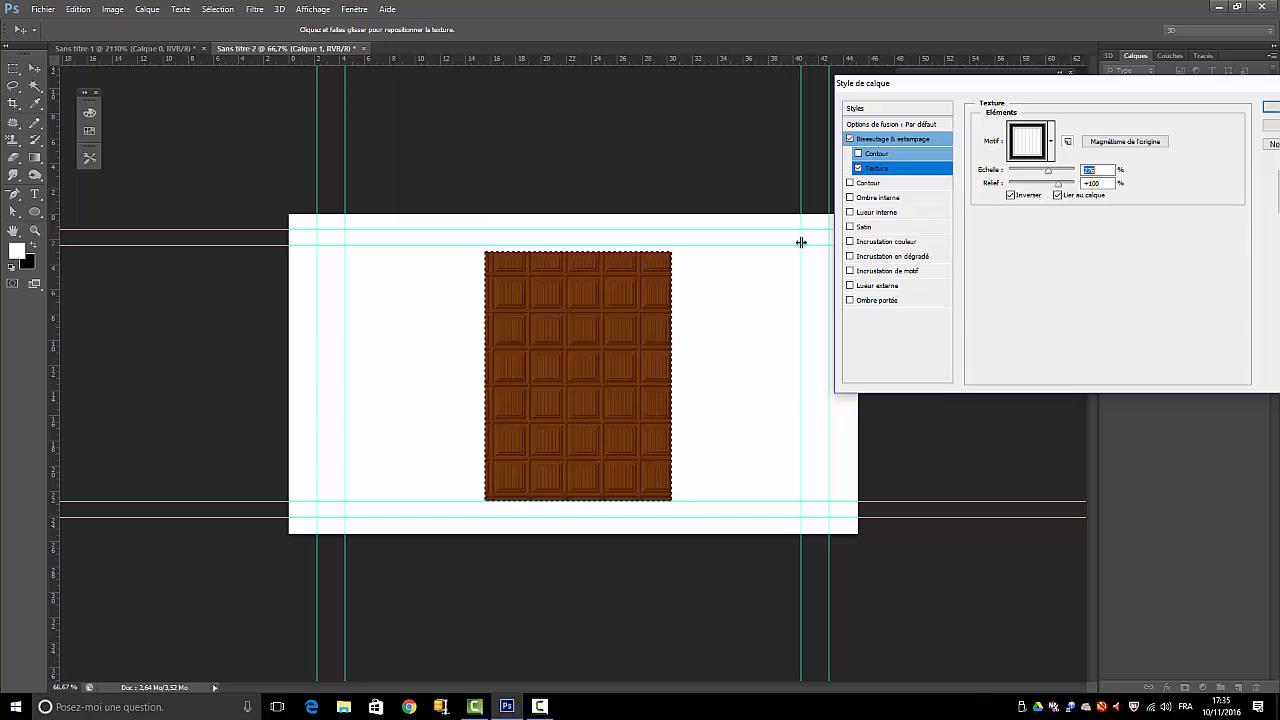
drag(800, 243, 588, 302)
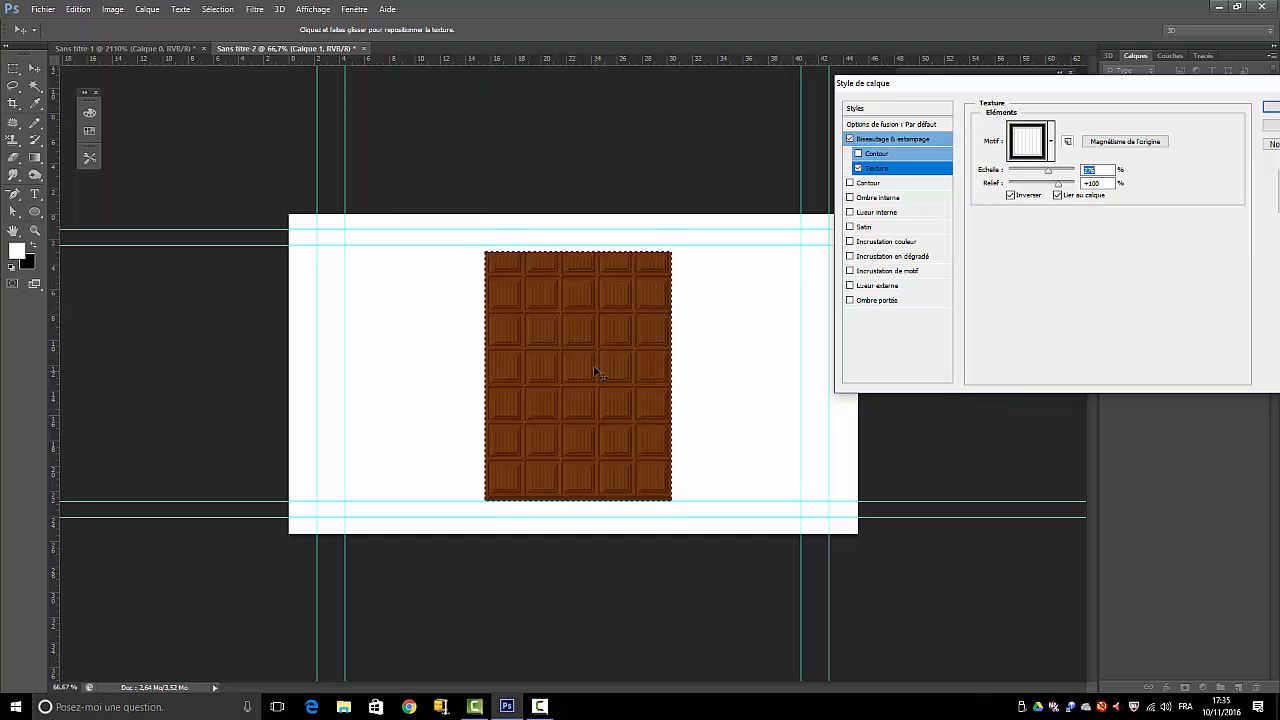
drag(576, 345, 575, 363)
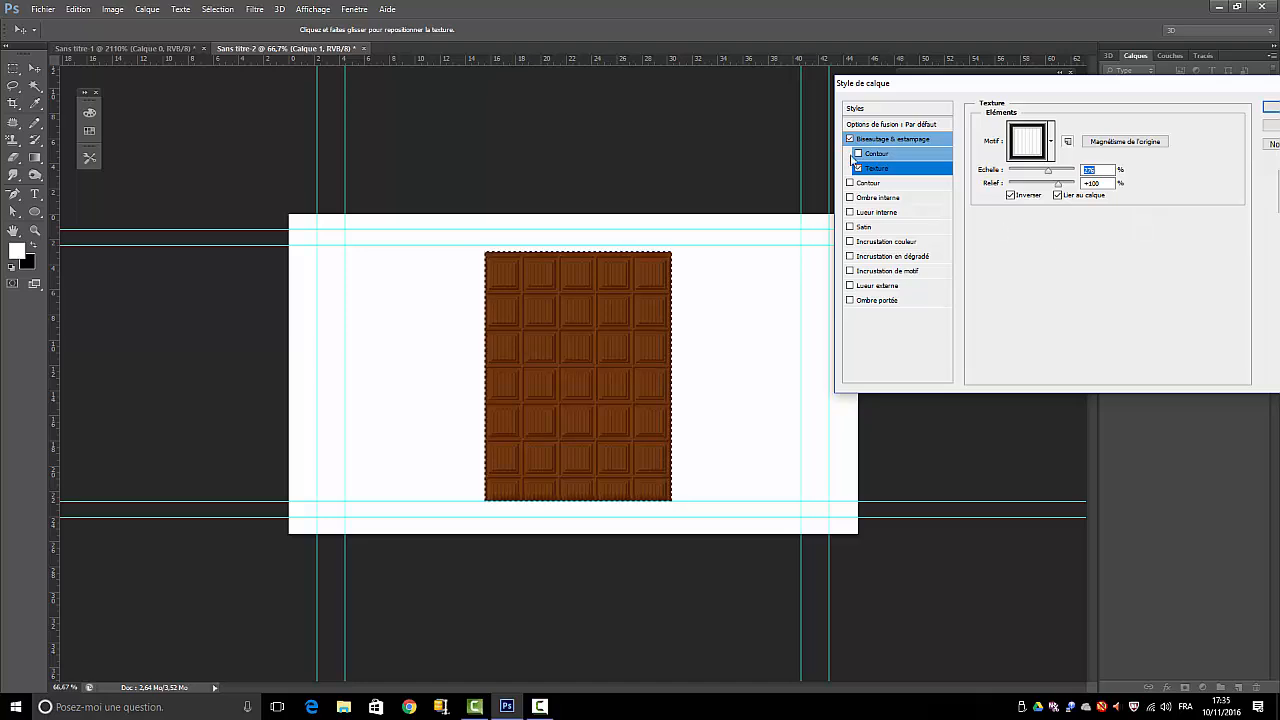
click(1052, 143)
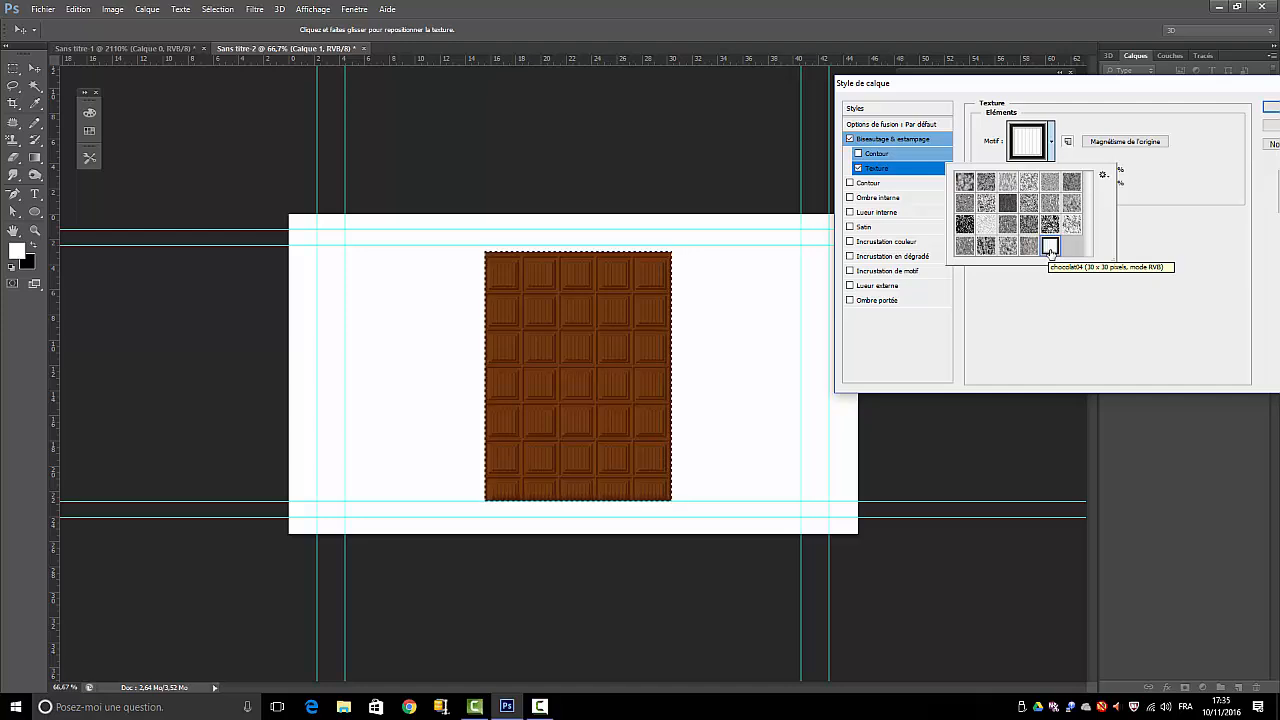
click(1131, 321)
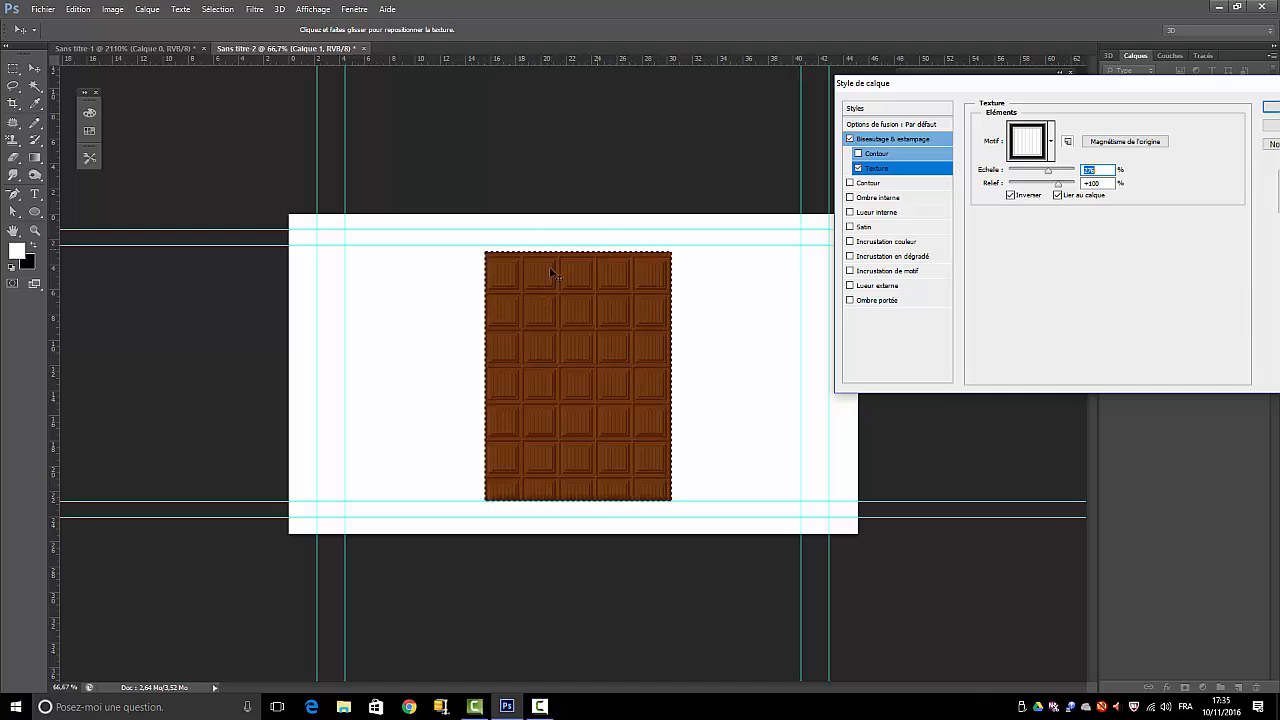
drag(549, 266, 535, 298)
Enable the bevel's Contour option and apply the rising contour preset with a small peak in its middle
click(858, 155)
click(871, 153)
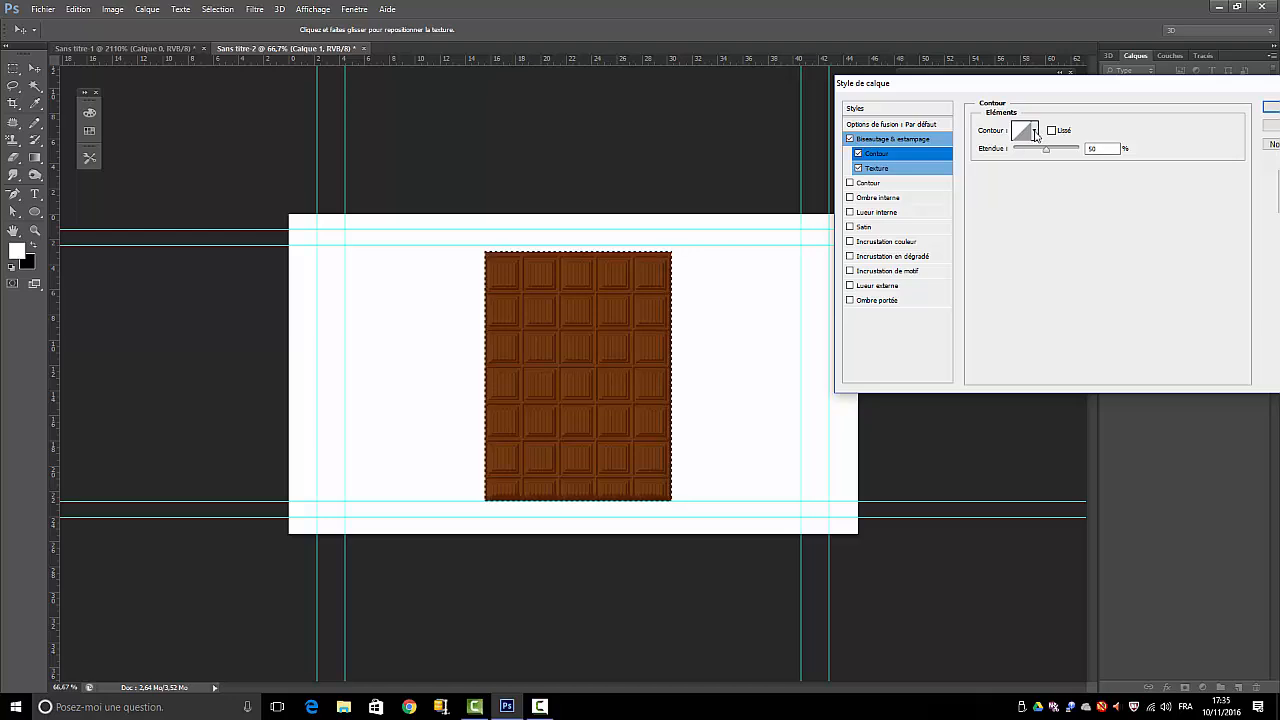
click(1036, 131)
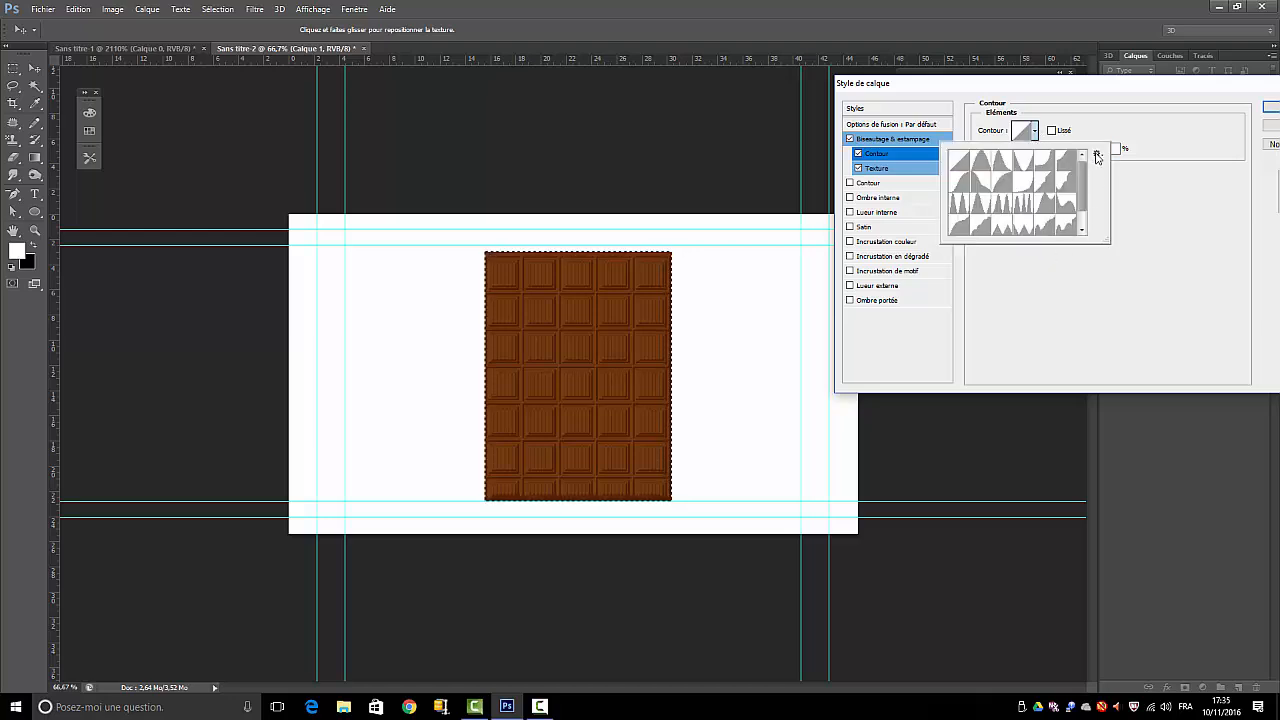
scroll(1082, 210, down, 1)
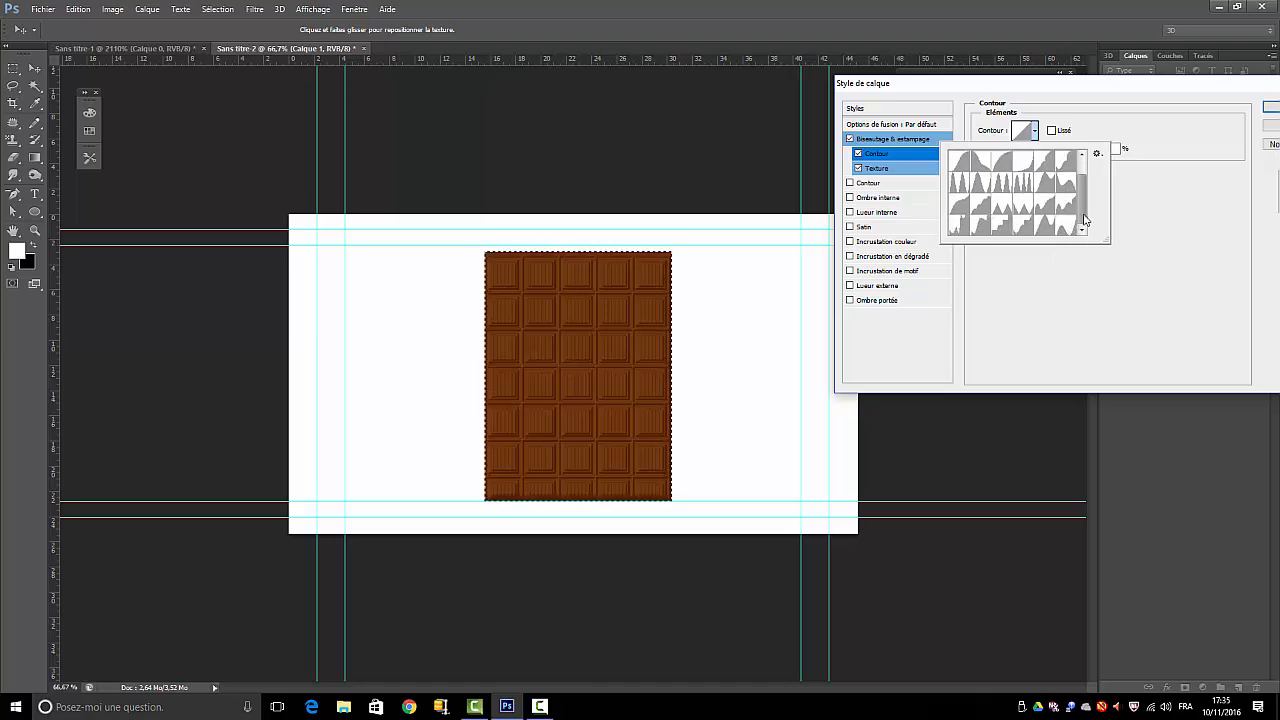
scroll(1088, 210, up, 2)
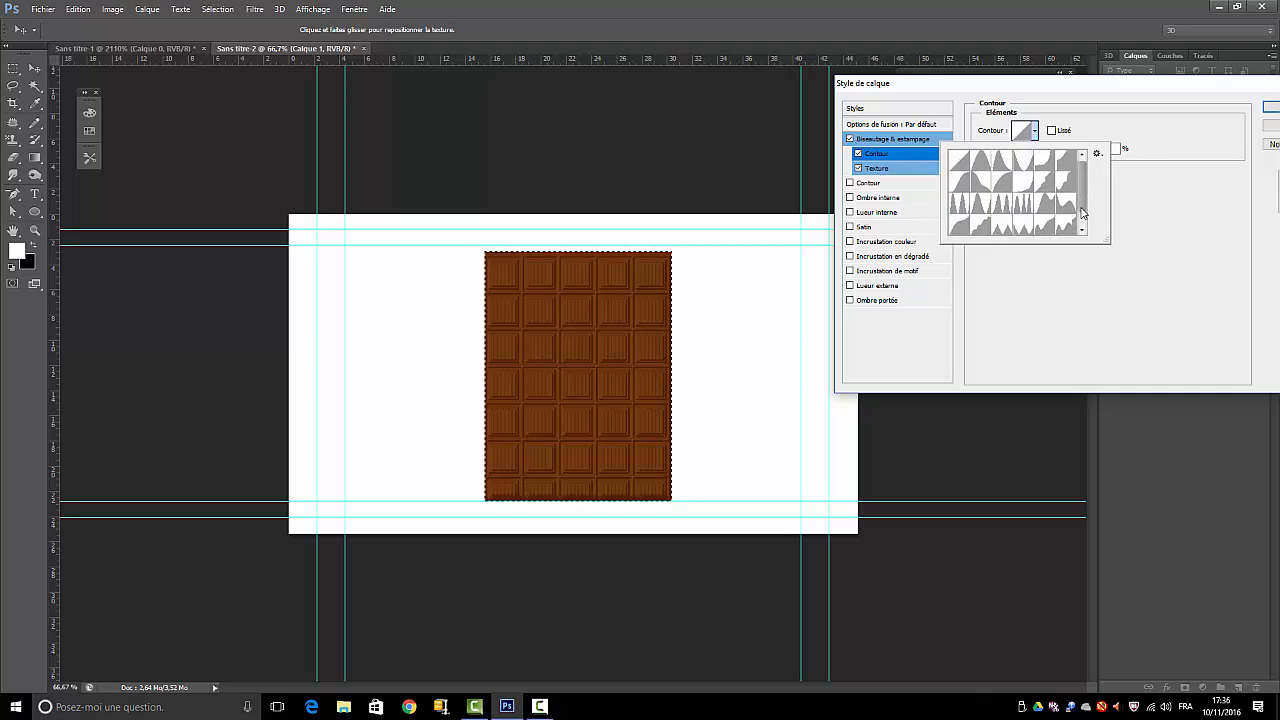
scroll(1082, 215, down, 2)
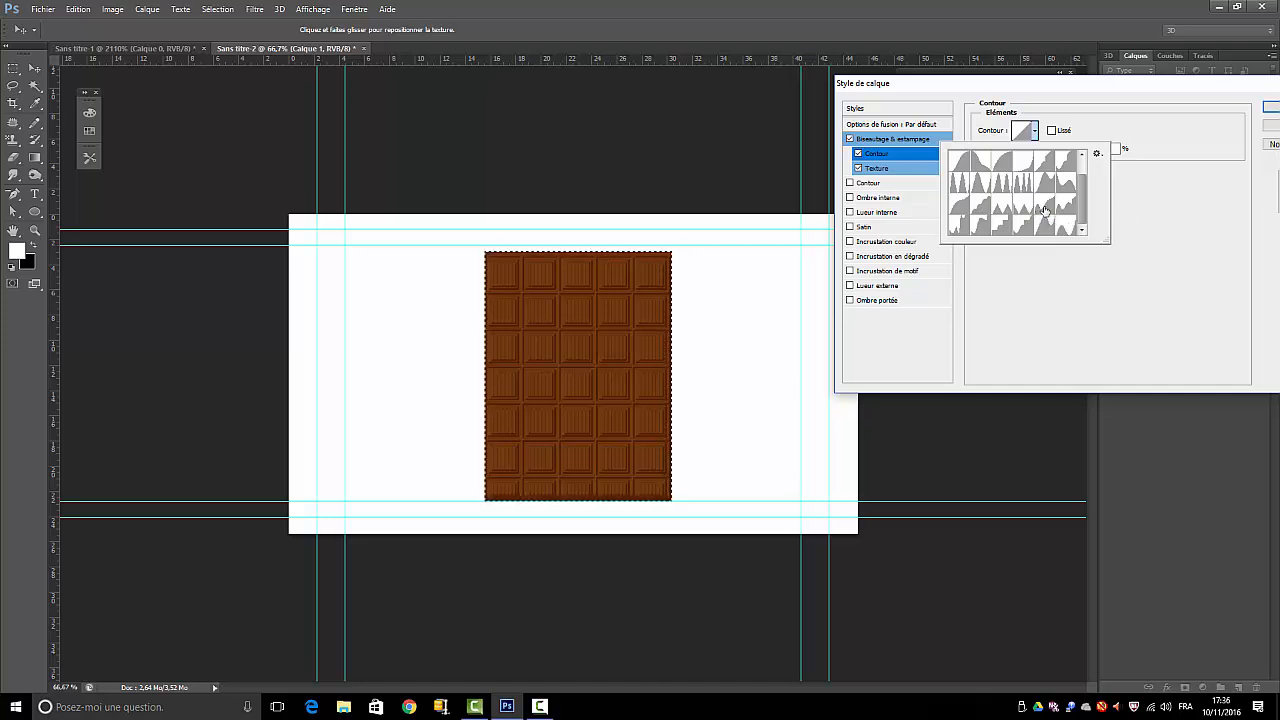
click(1045, 207)
click(1200, 243)
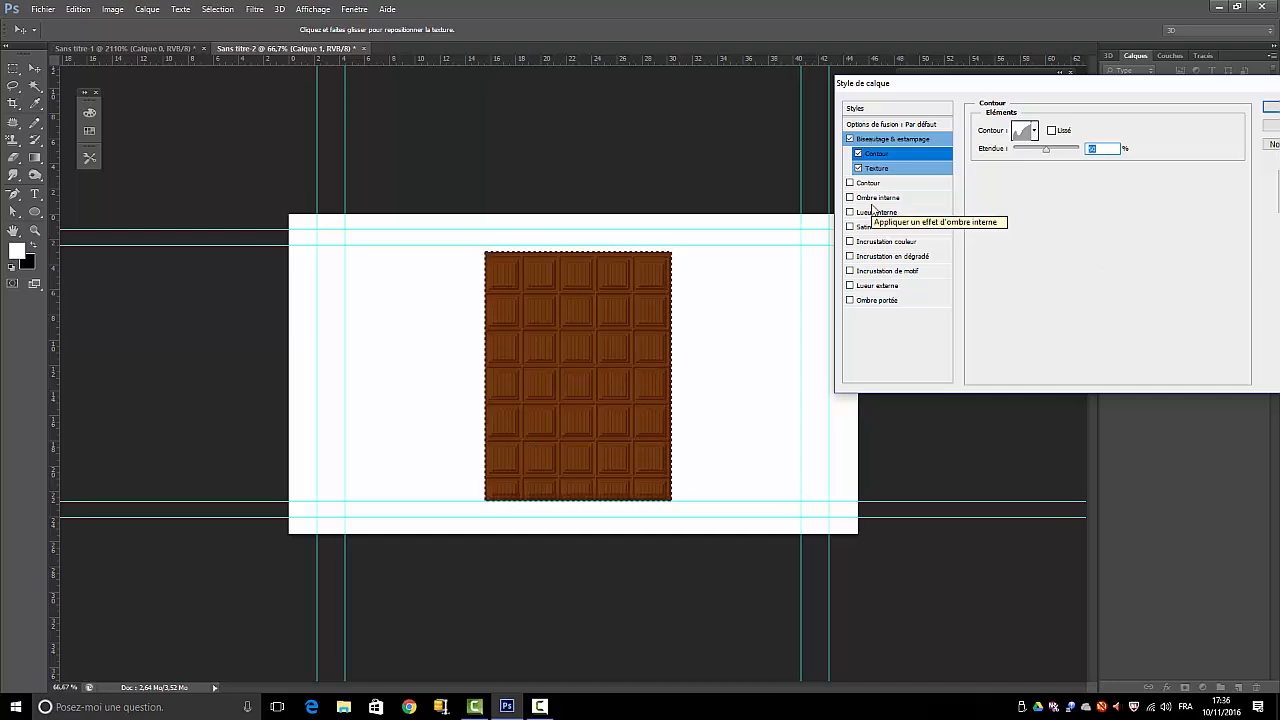
Enable the rectangle's Color Overlay effect and set its colour to brown #673d26
click(850, 241)
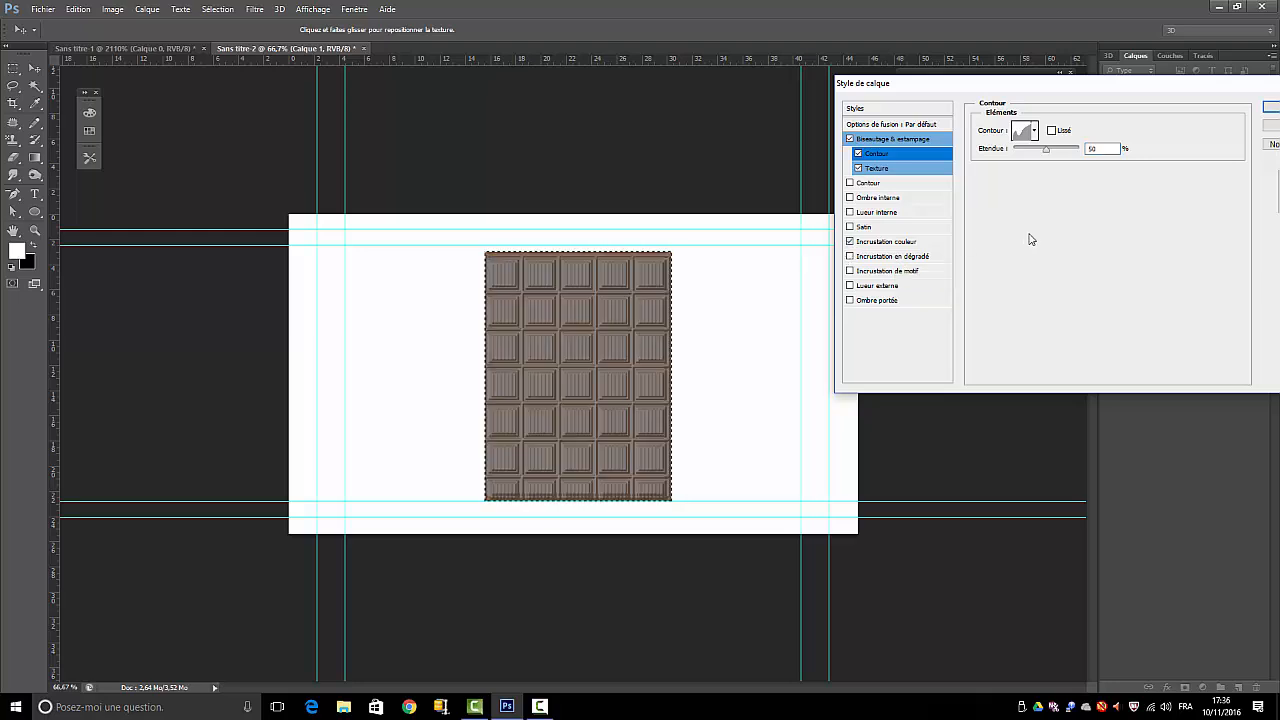
click(878, 242)
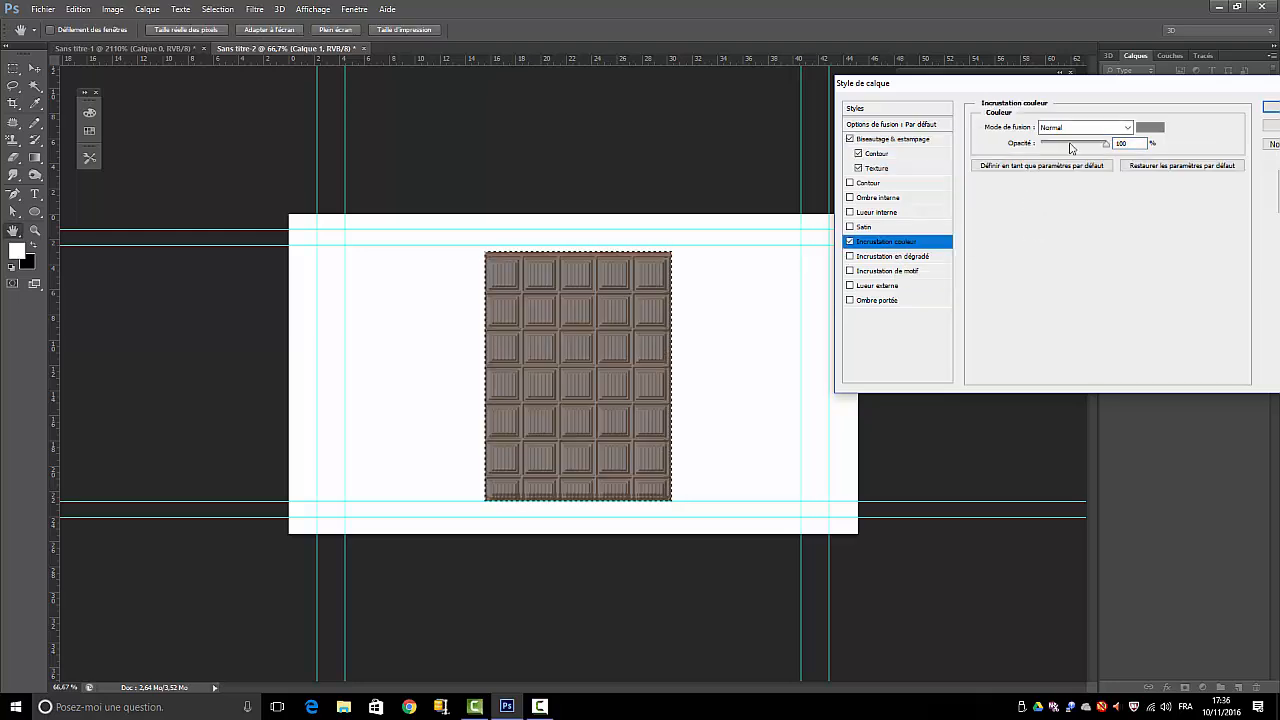
click(1150, 127)
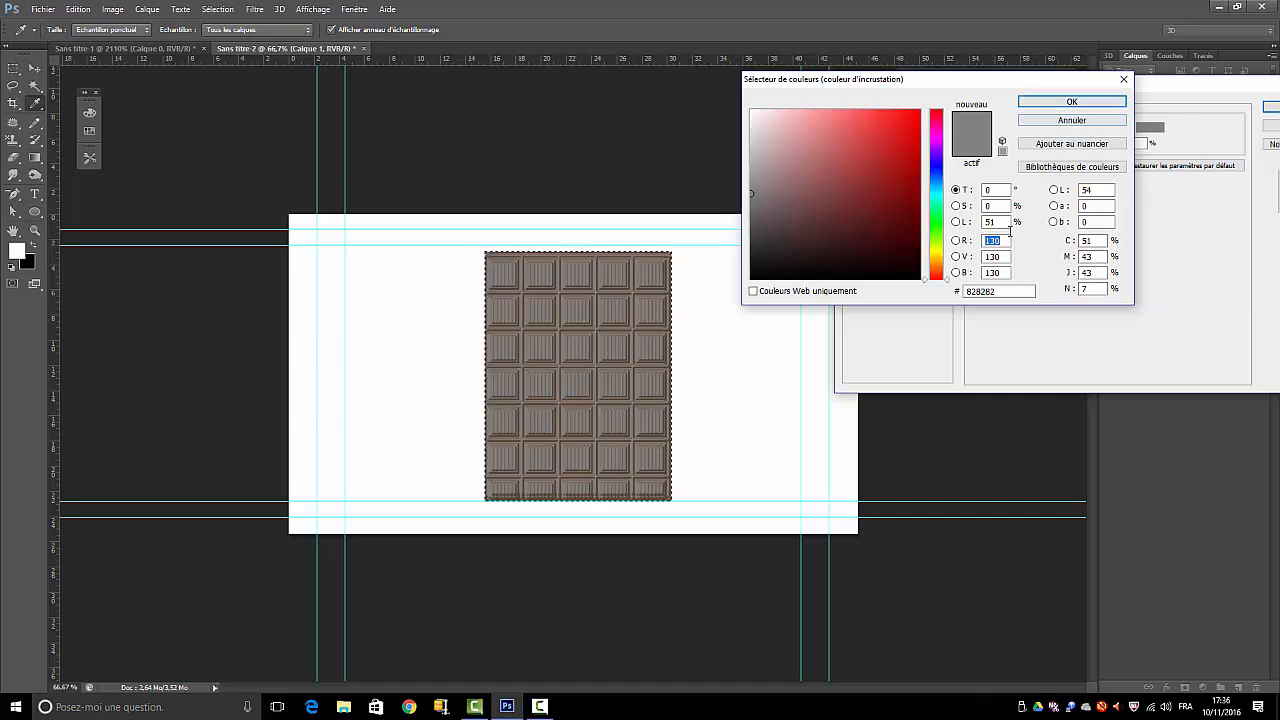
click(998, 292)
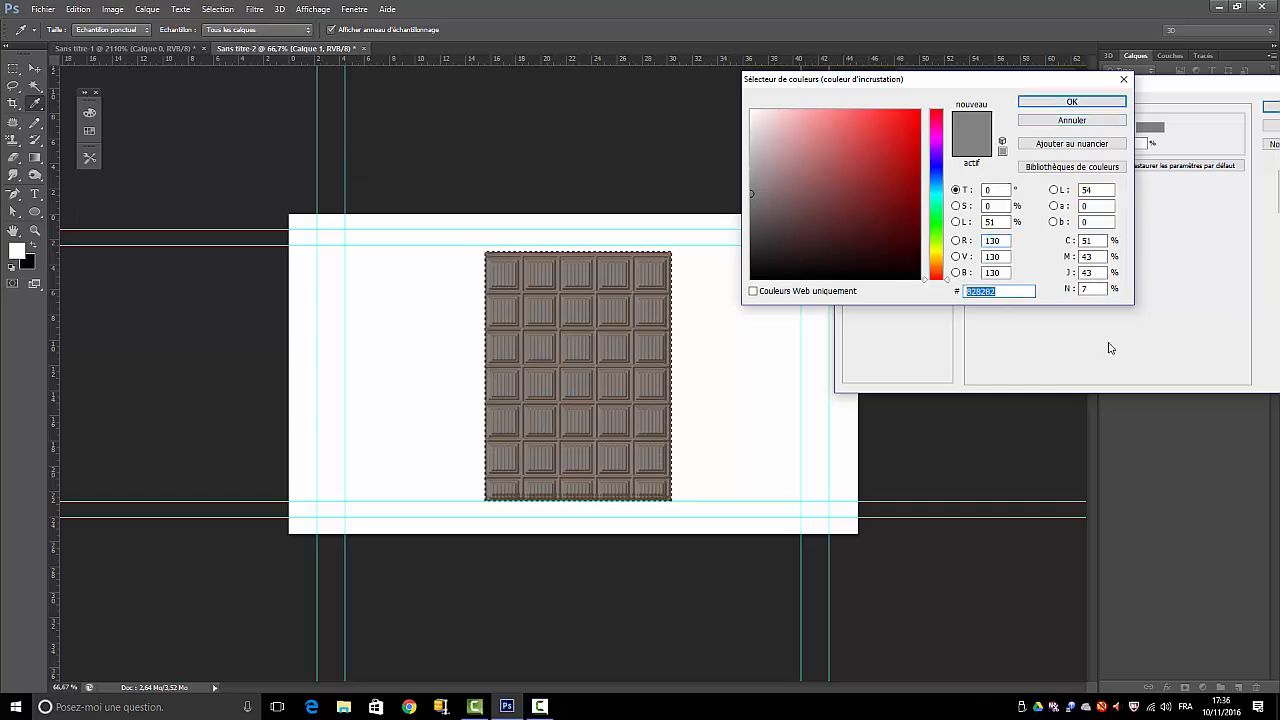
text(673)
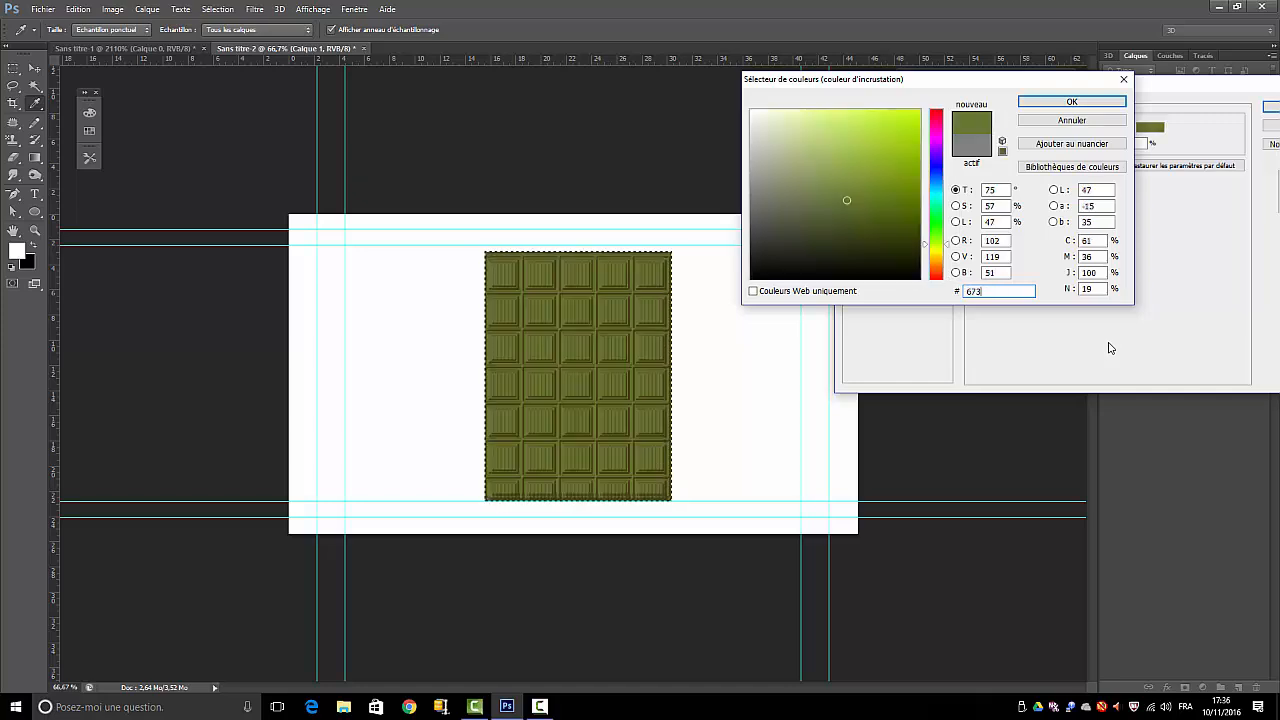
text(d26)
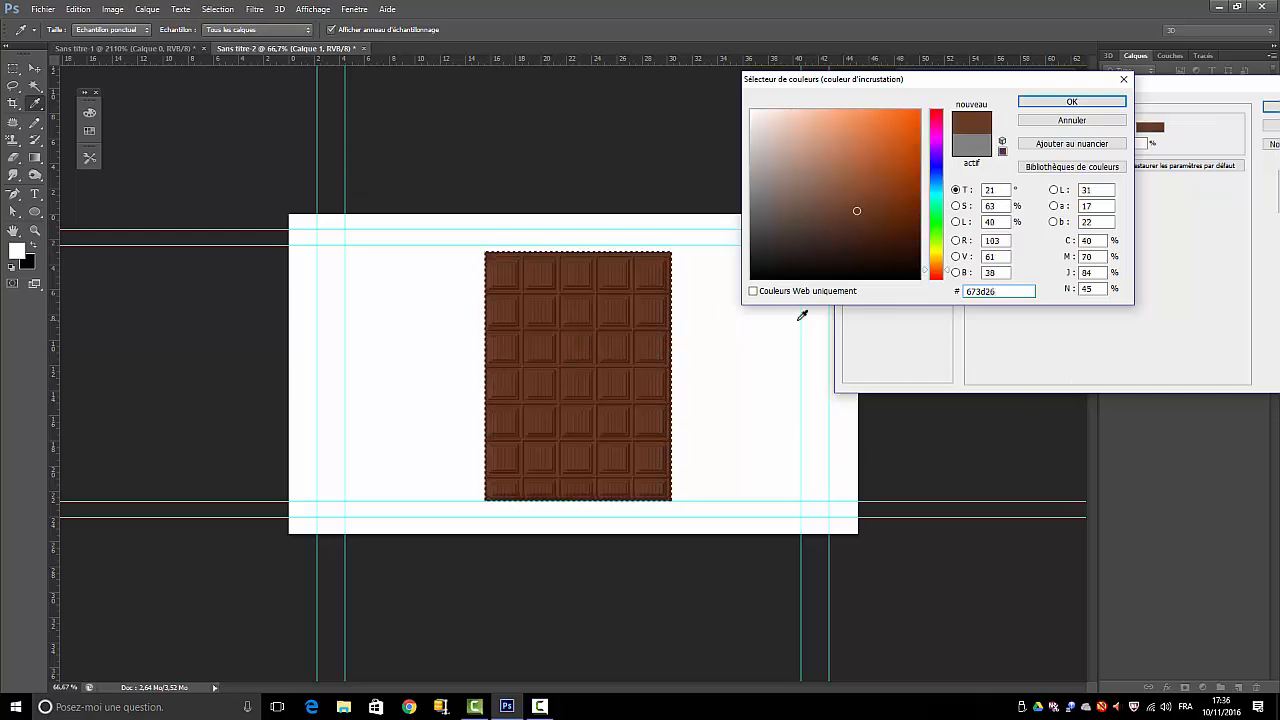
click(1088, 108)
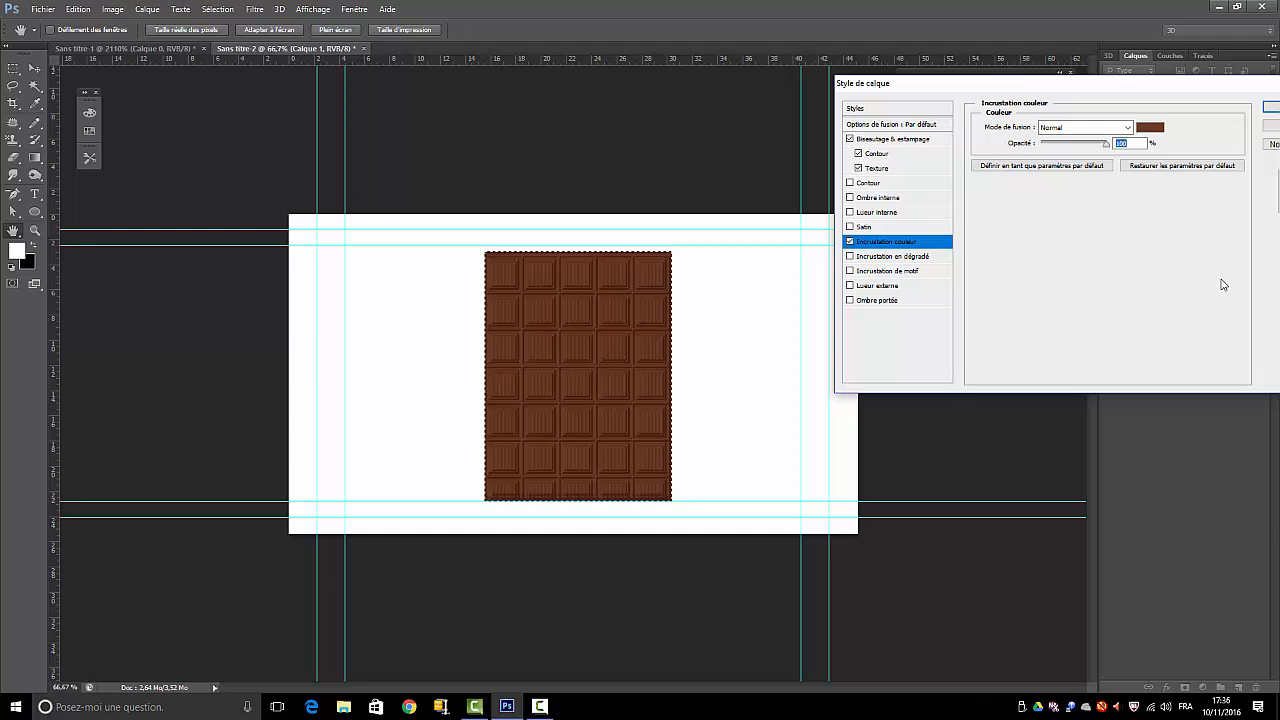
Enable an Inner Shadow with colour #402713 and apply the layer style
click(852, 198)
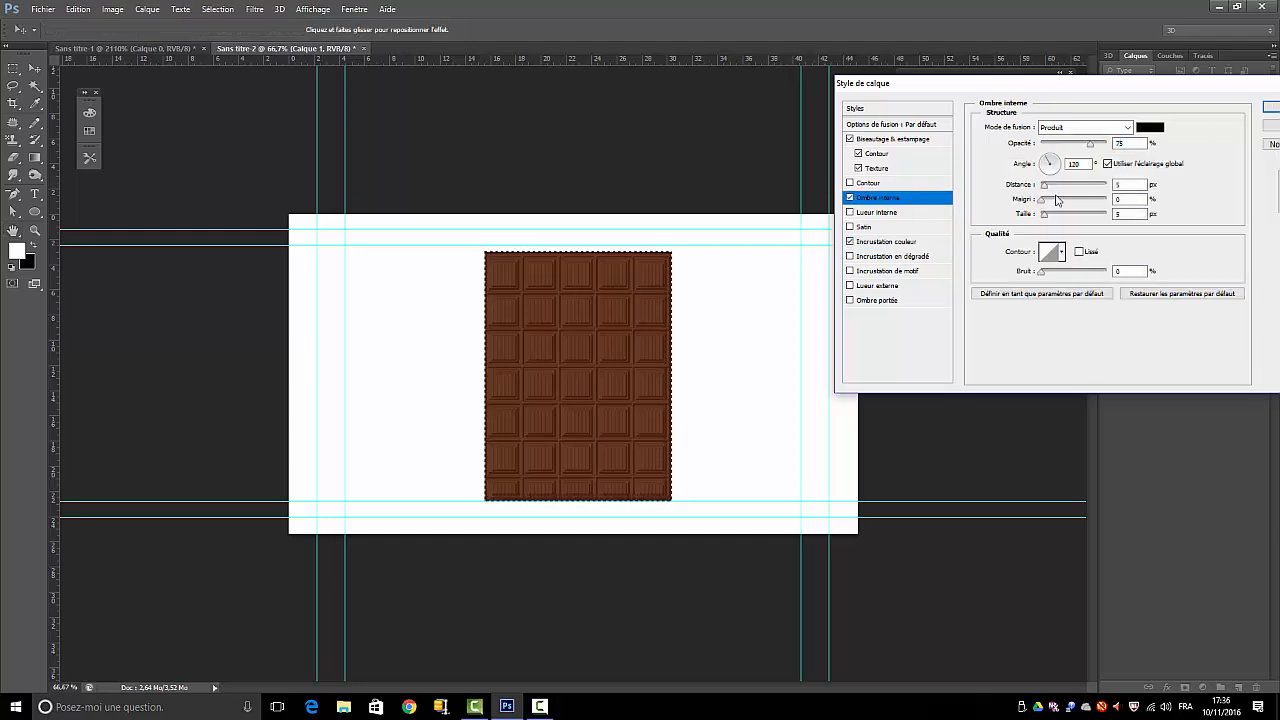
click(1150, 127)
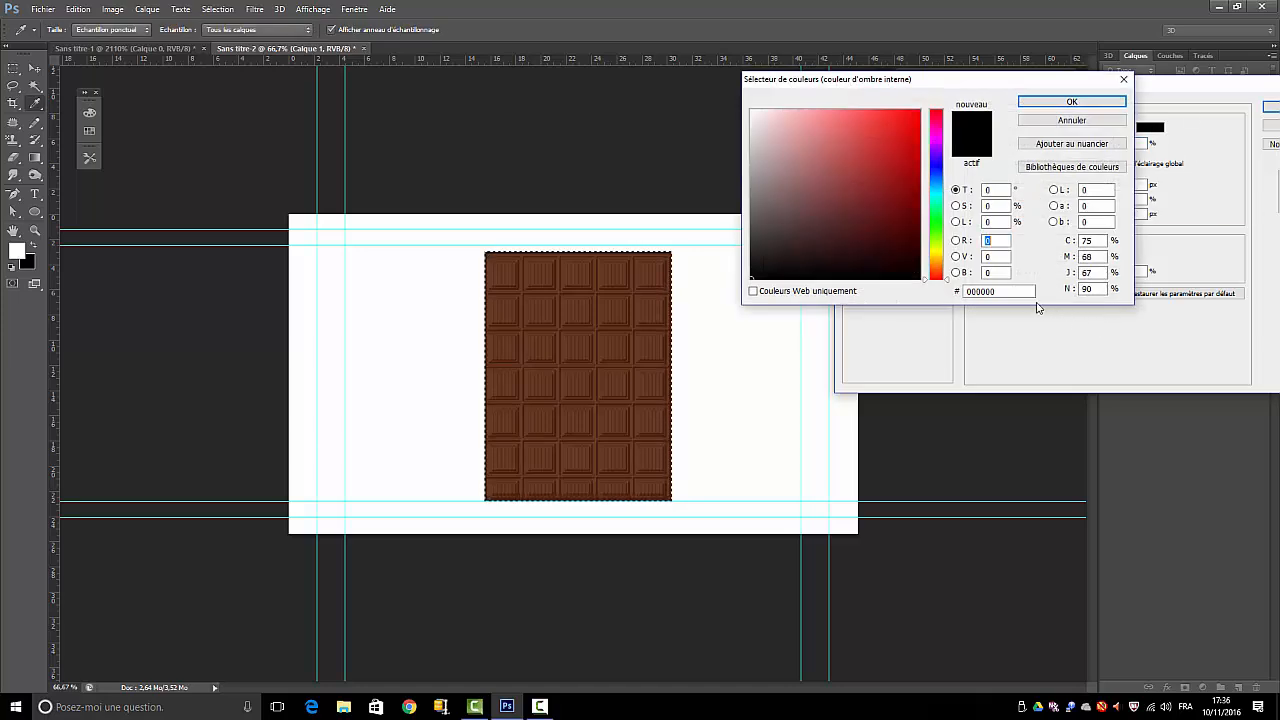
click(1007, 291)
text(4027)
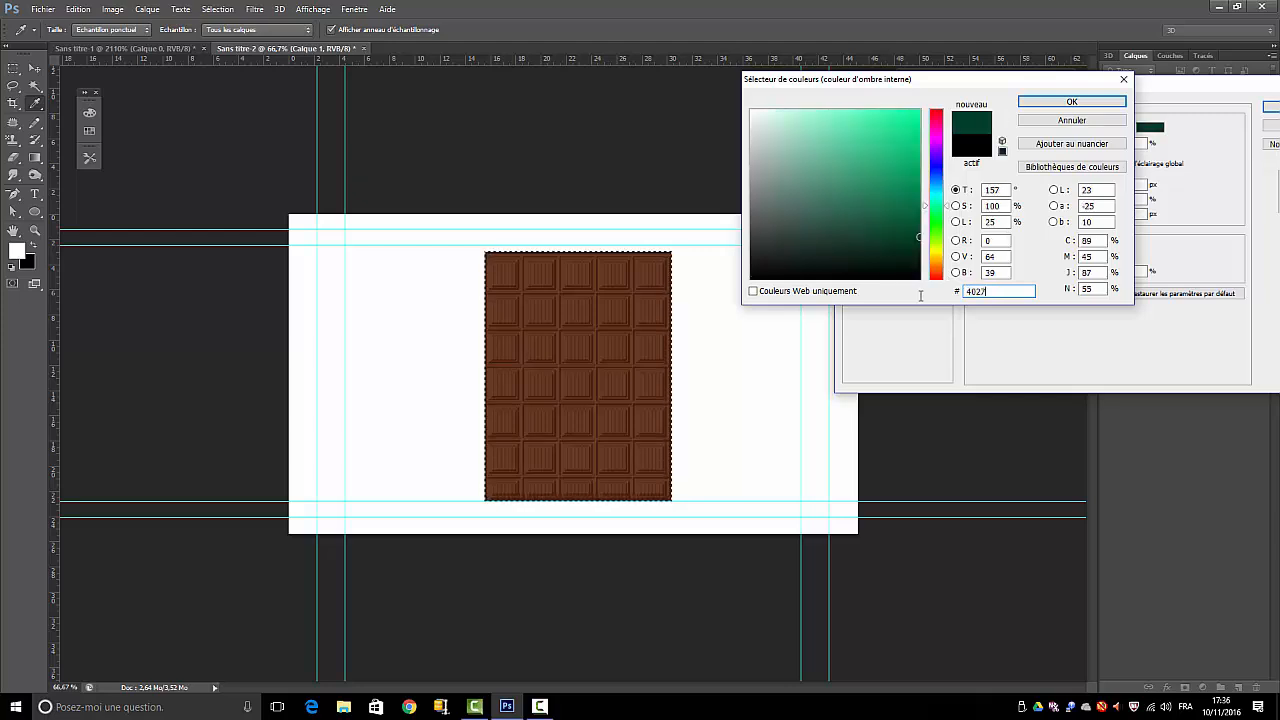
text(13)
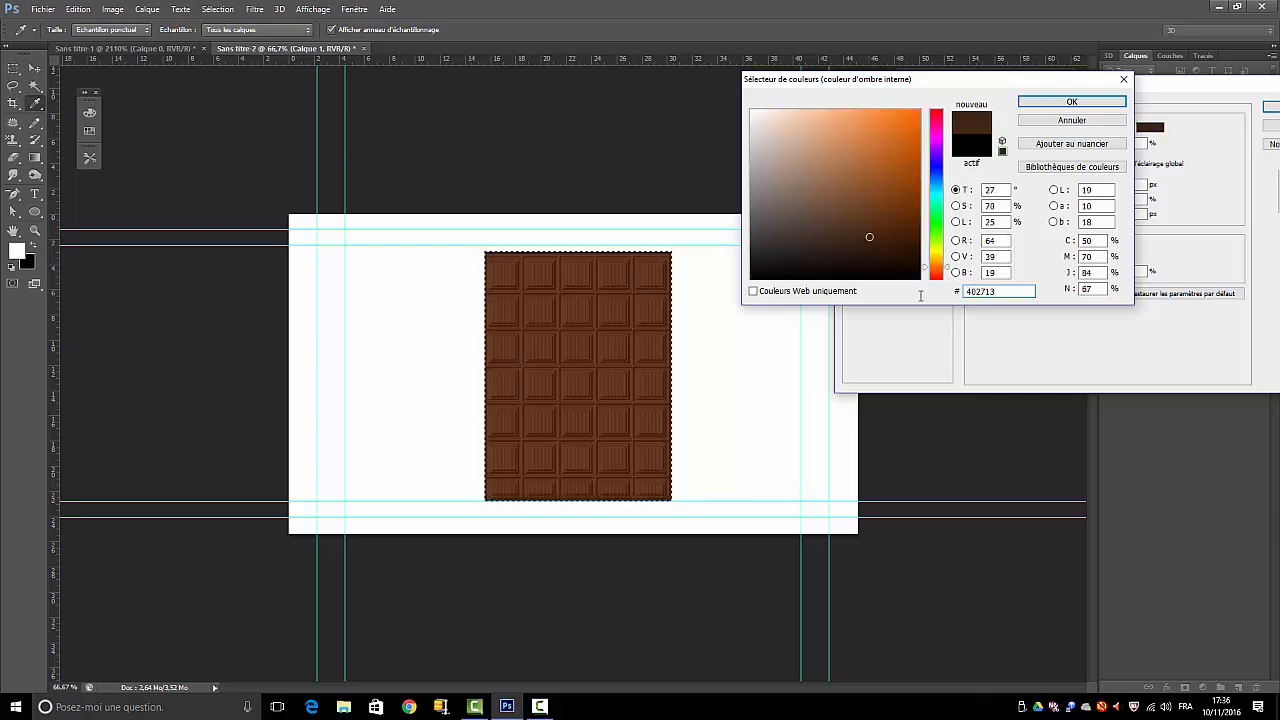
click(1071, 101)
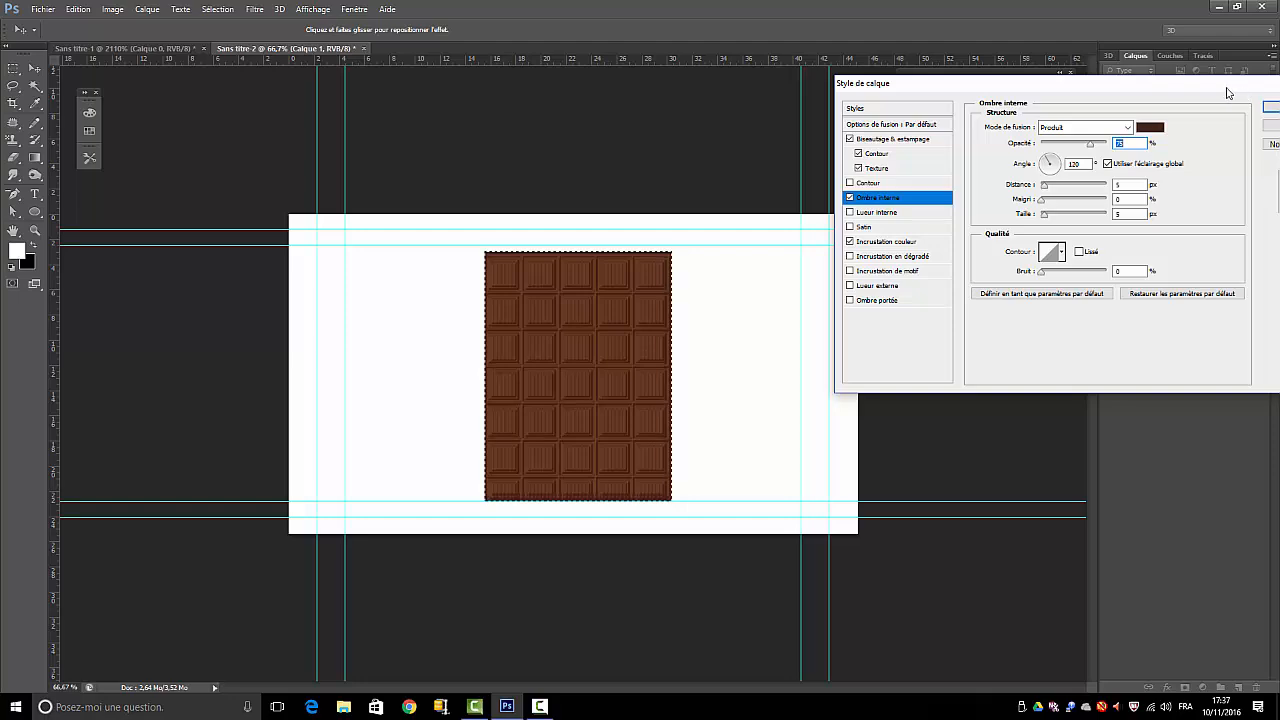
drag(1228, 87, 1081, 86)
key(Return)
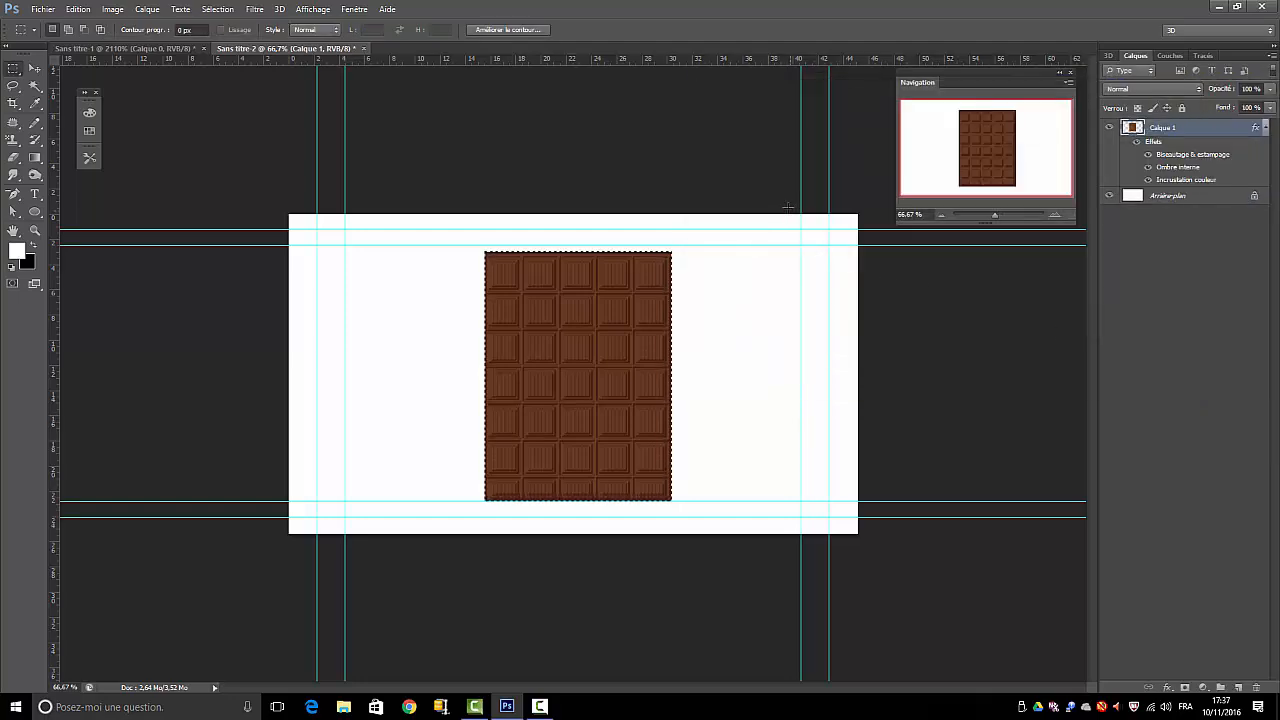
Deselect the rectangle, then free-transform it by moving its left edge slightly inward and its right edge slightly outward so five full squares fit across
click(217, 9)
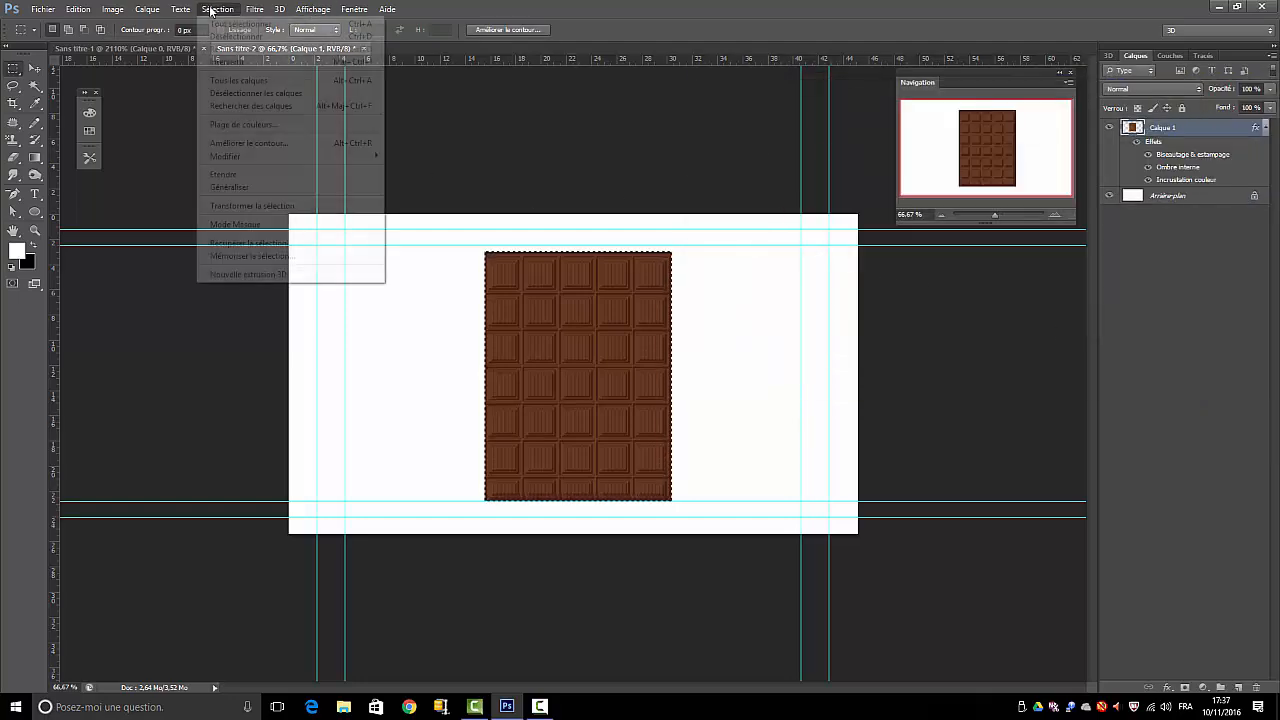
click(217, 37)
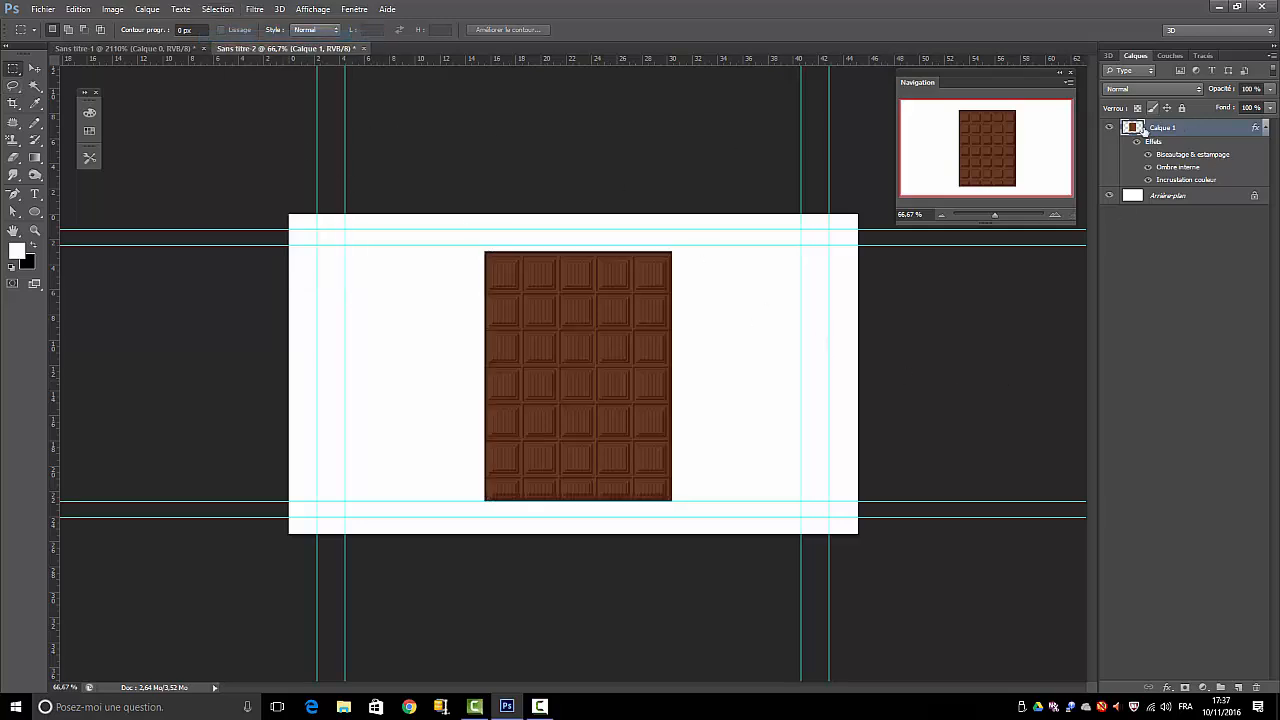
click(78, 9)
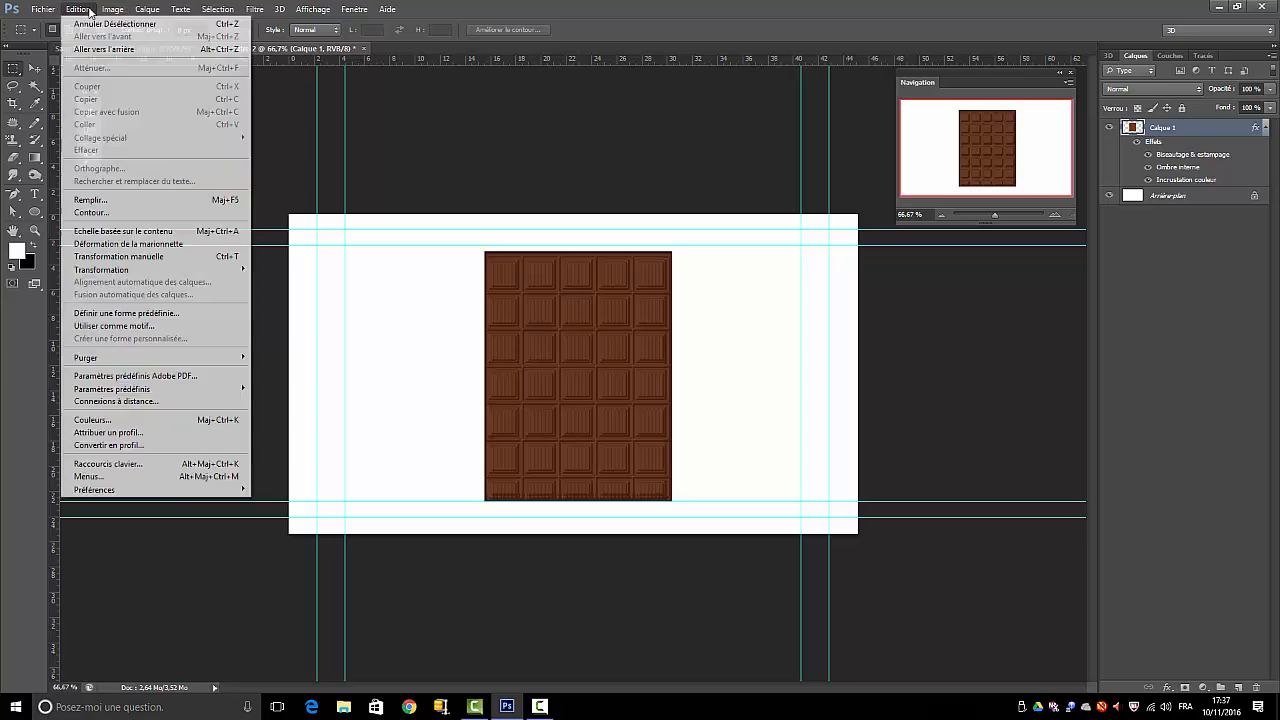
click(110, 256)
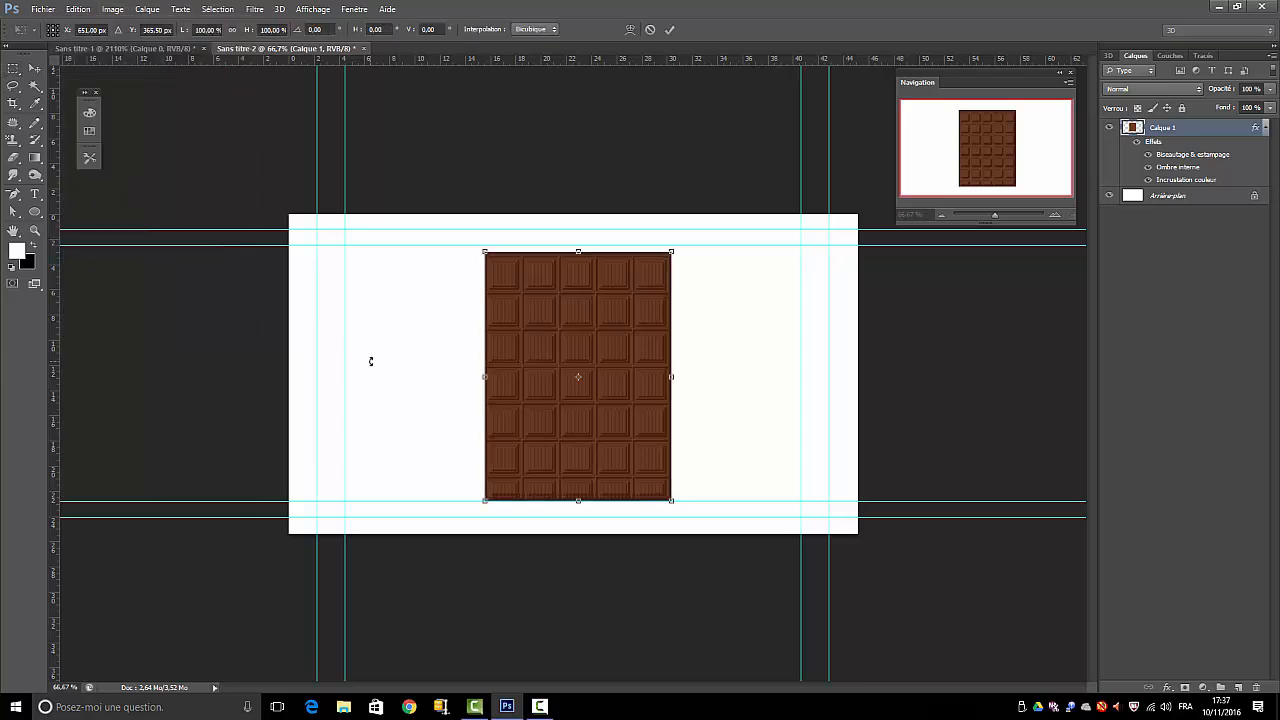
mouse_move(480, 377)
mouse_down()
mouse_move(466, 376)
mouse_move(491, 376)
mouse_up()
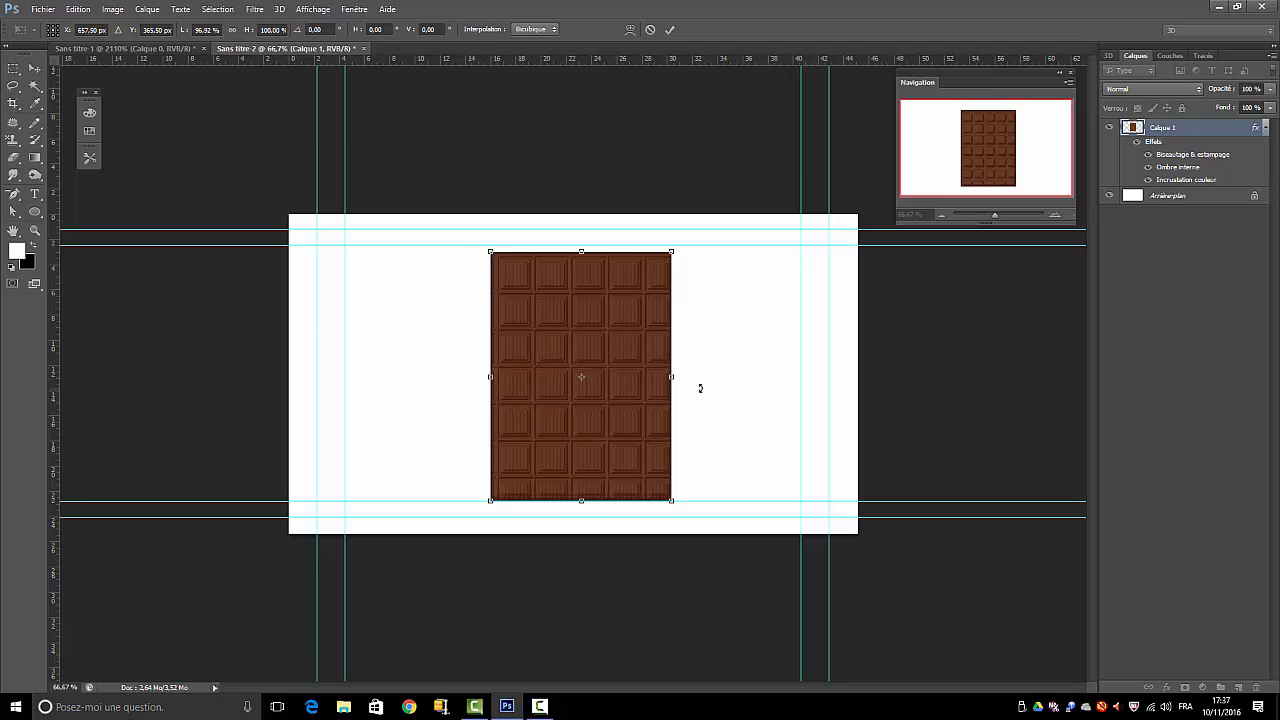
drag(674, 378, 679, 377)
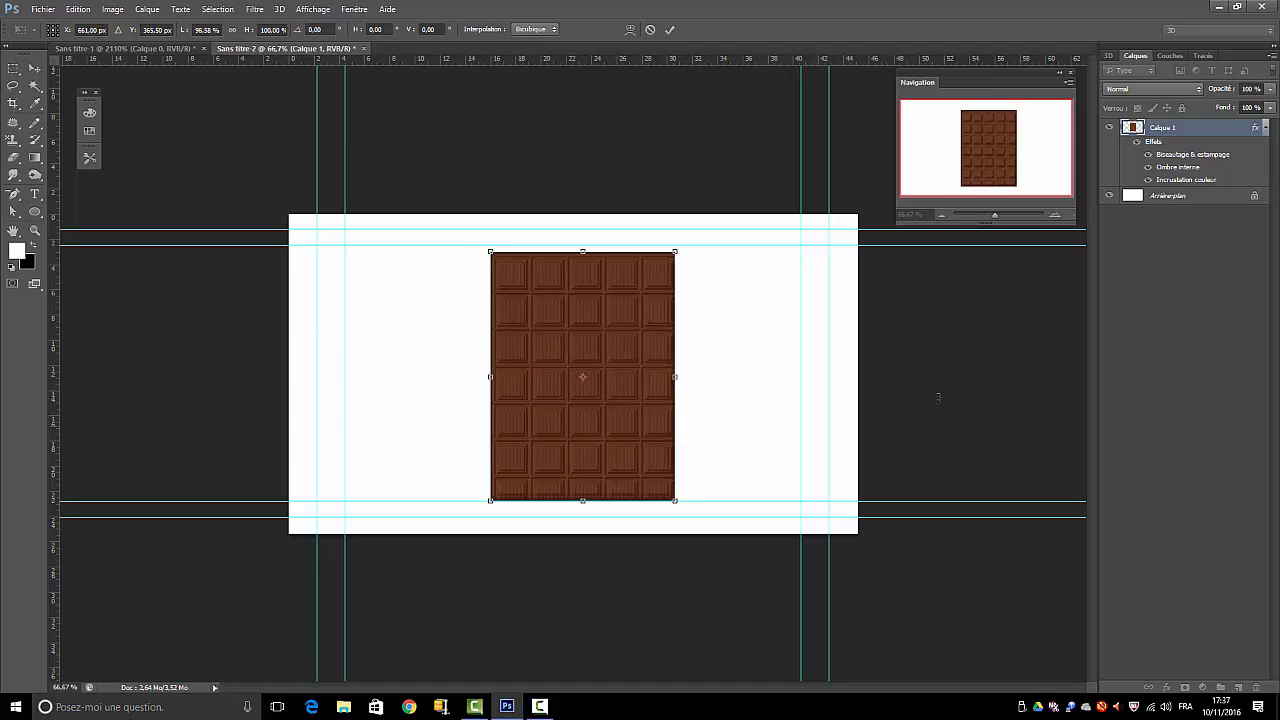
click(670, 29)
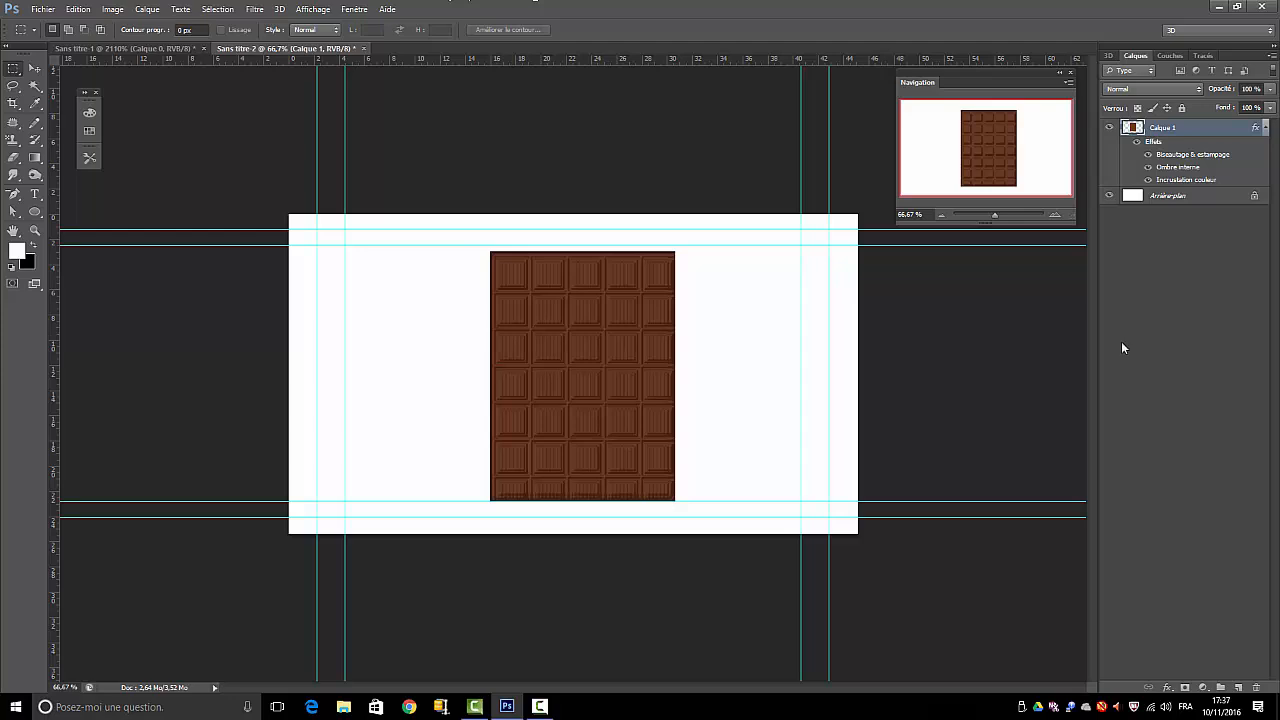
Save the rectangle's layer effects as a new style named chocolat
double_click(1150, 142)
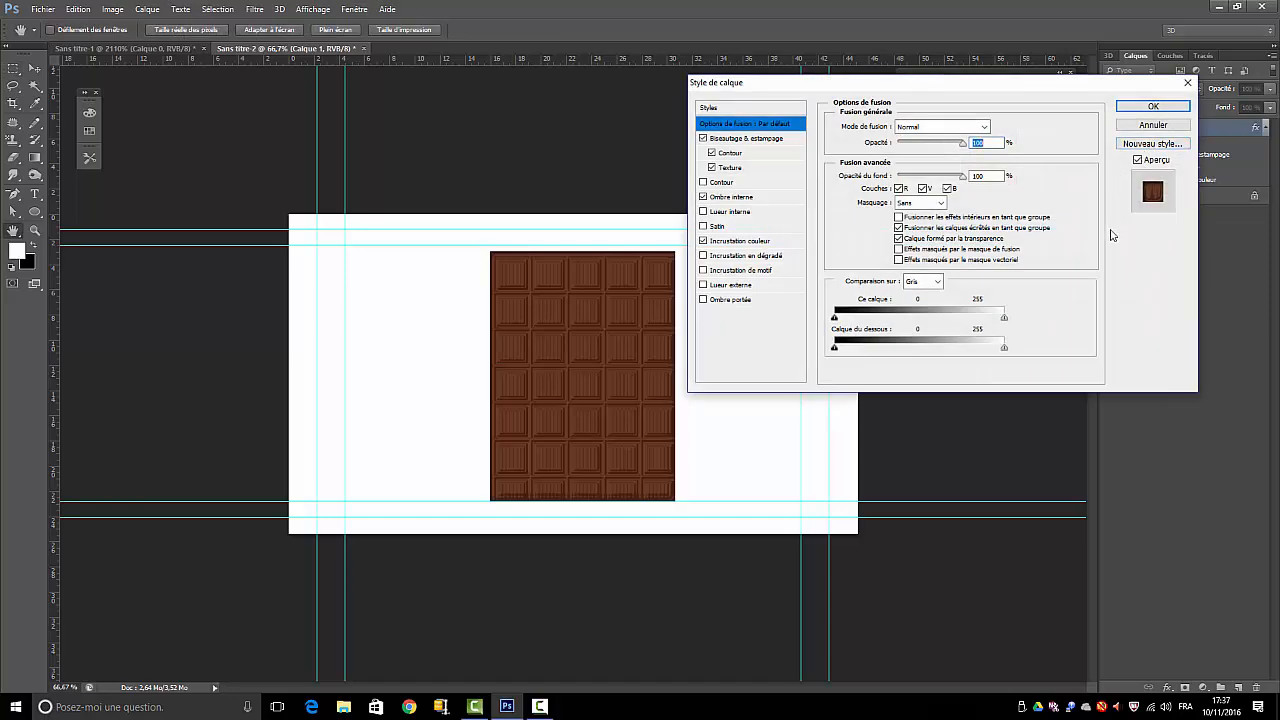
click(1137, 147)
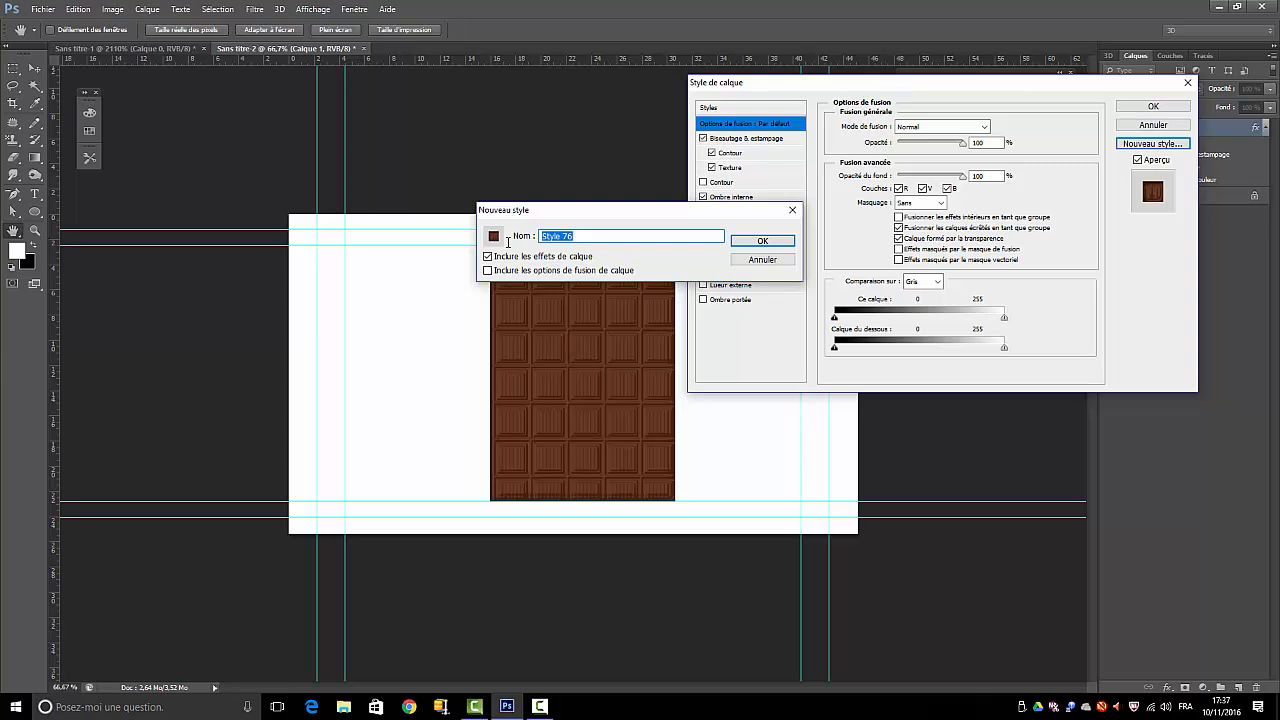
text(chocolat)
click(753, 242)
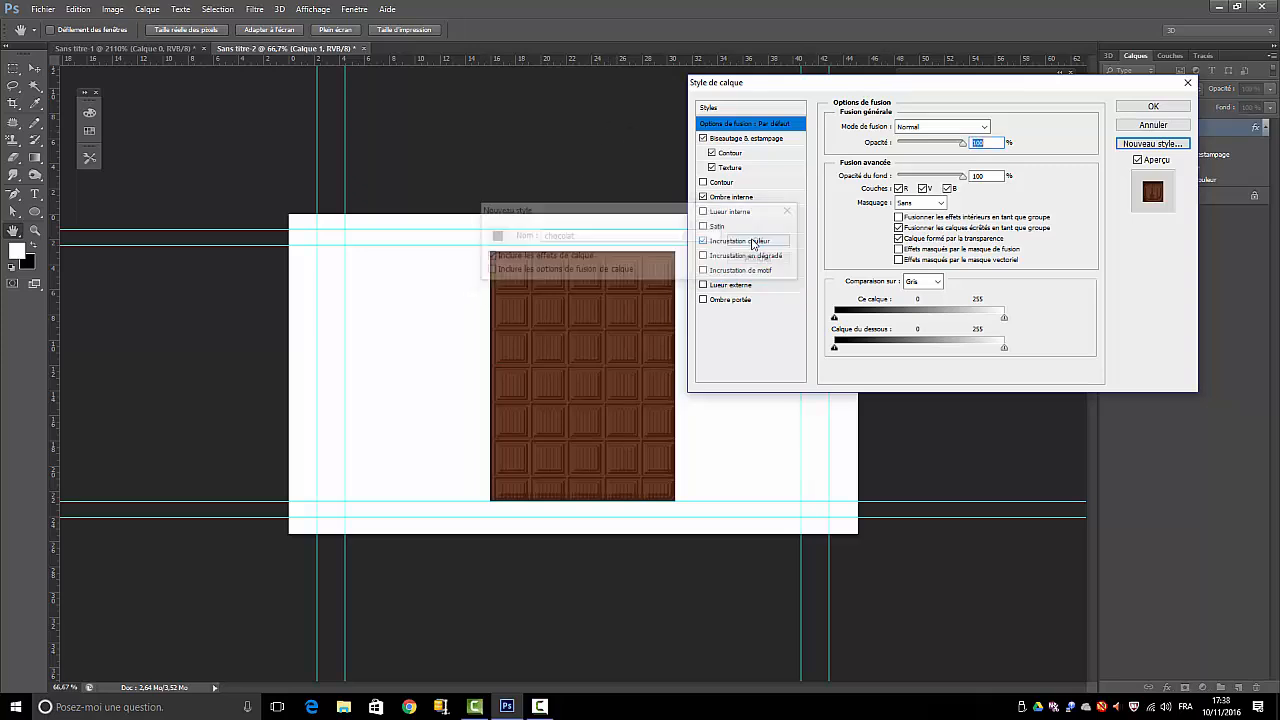
click(1151, 106)
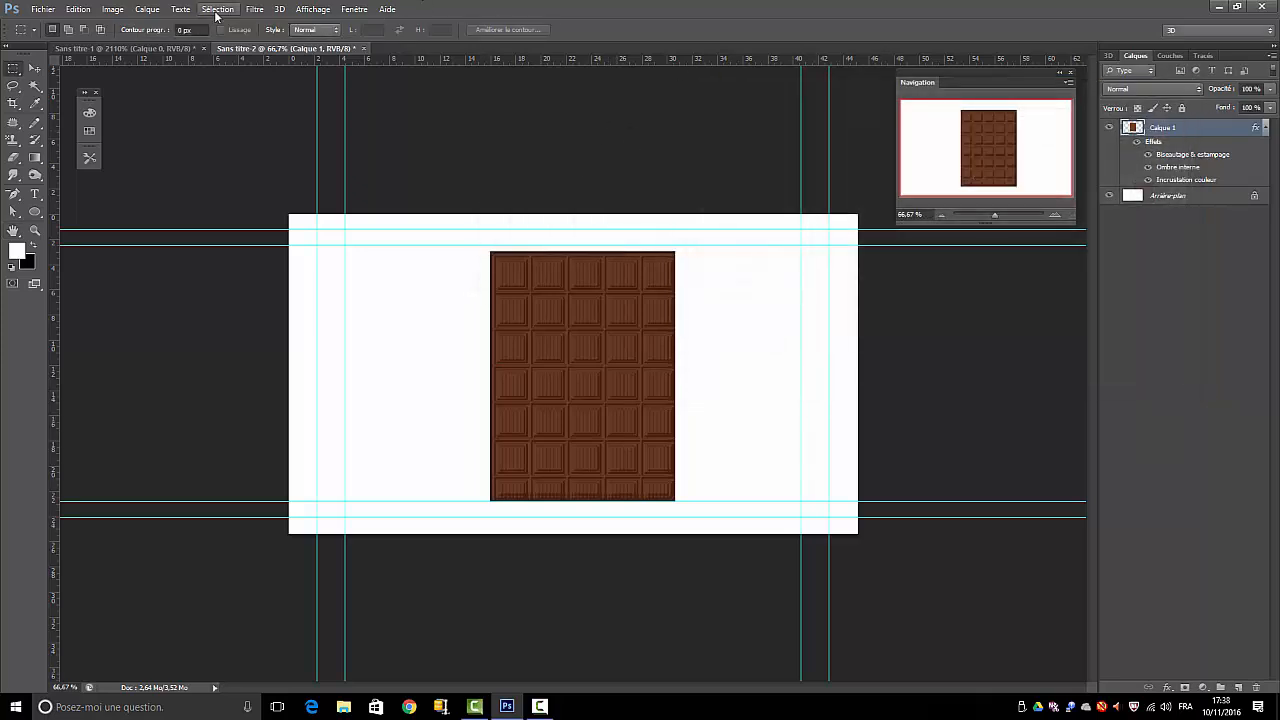
Display the styles collection, locate the saved chocolate style at its end, and deselect the rectangle's layer
click(352, 9)
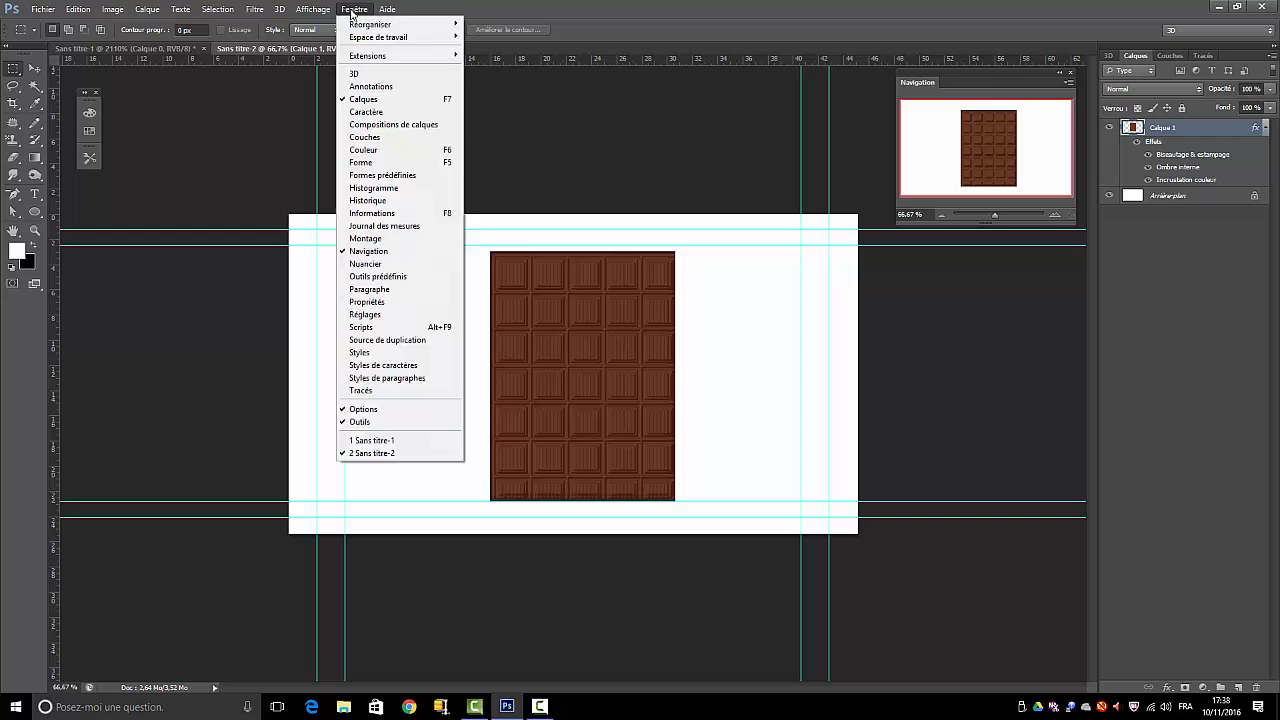
click(366, 352)
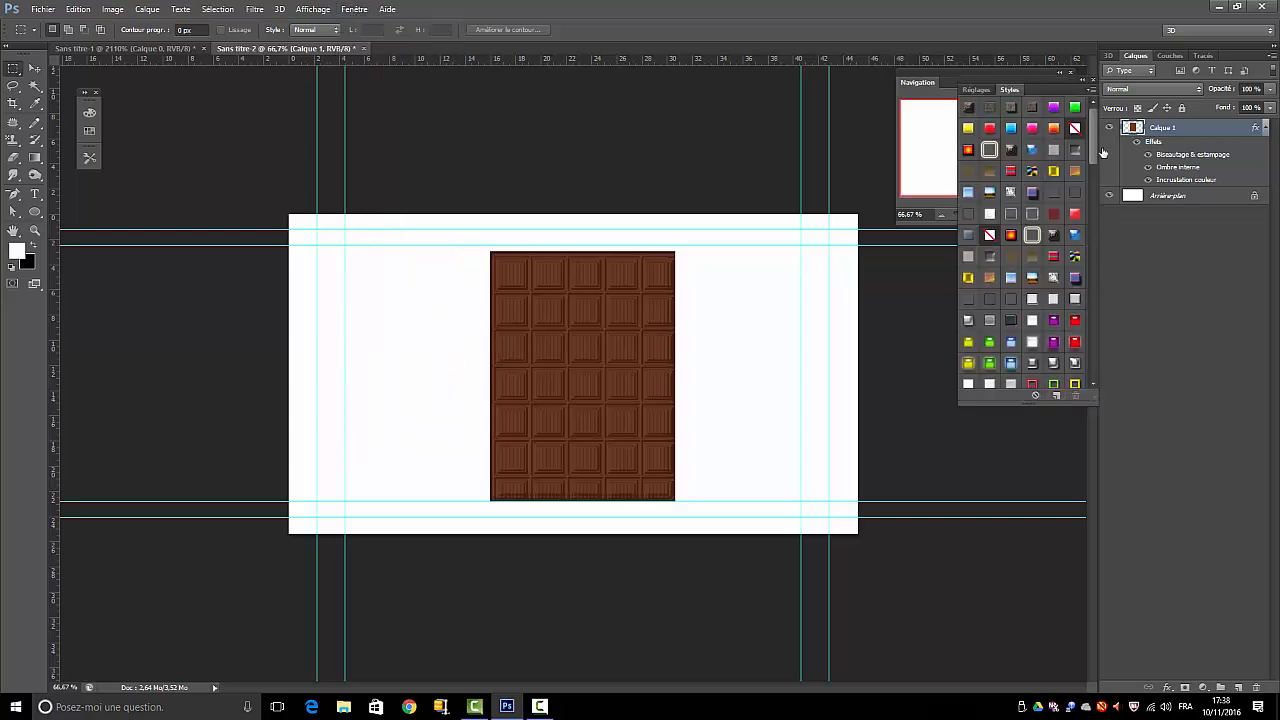
drag(1090, 154, 1085, 382)
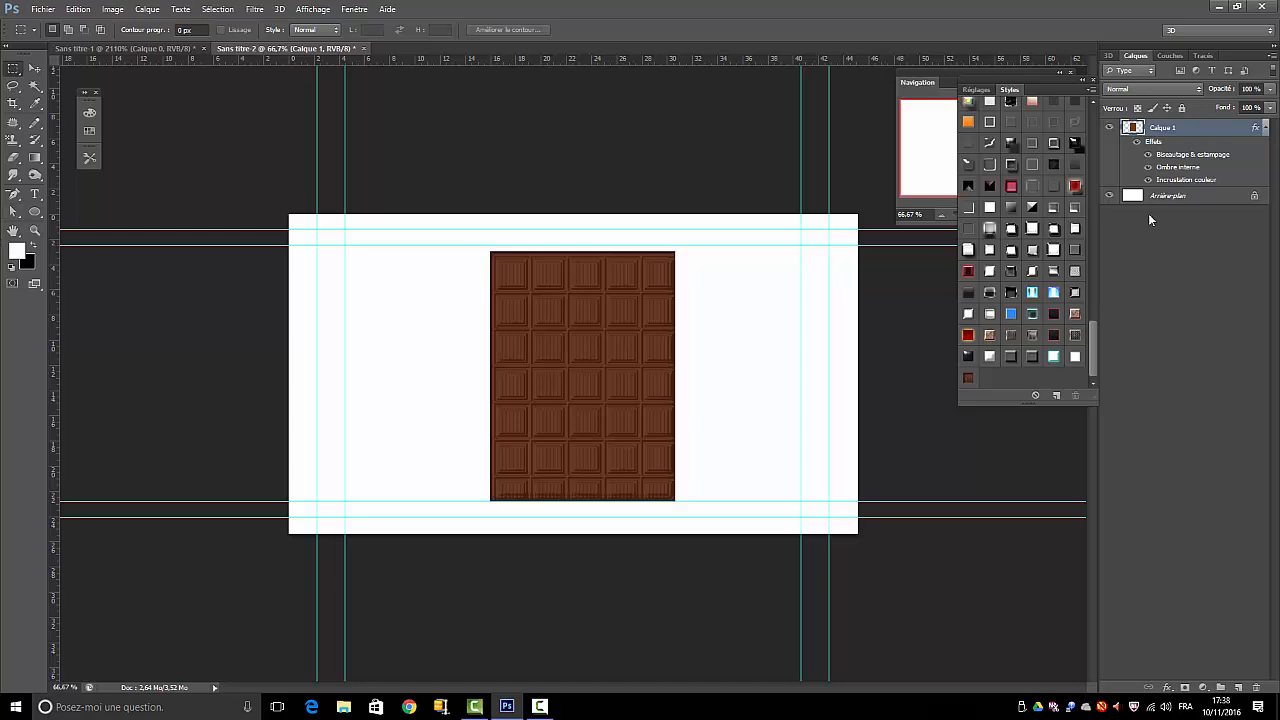
click(1178, 455)
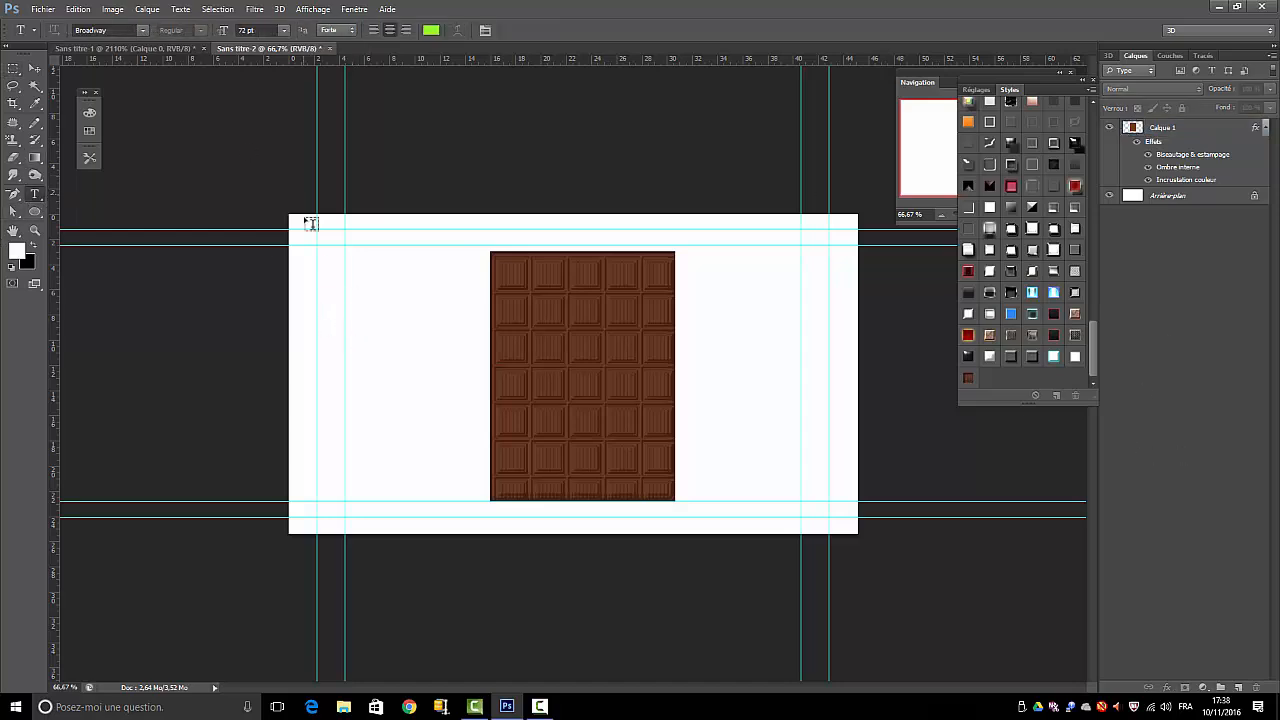
Add the text CHOCOLAT in the BubbleGum font at 72 pt on the blank area left of the chocolate bar
click(143, 31)
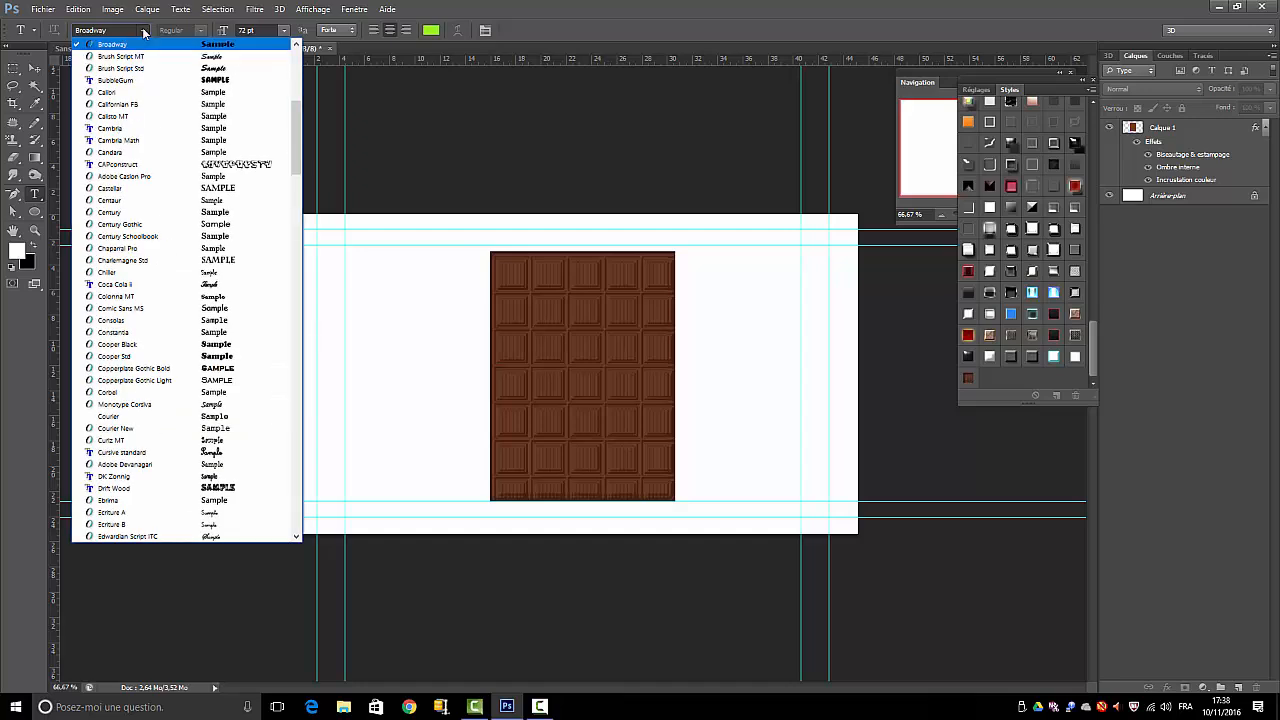
click(216, 86)
click(363, 400)
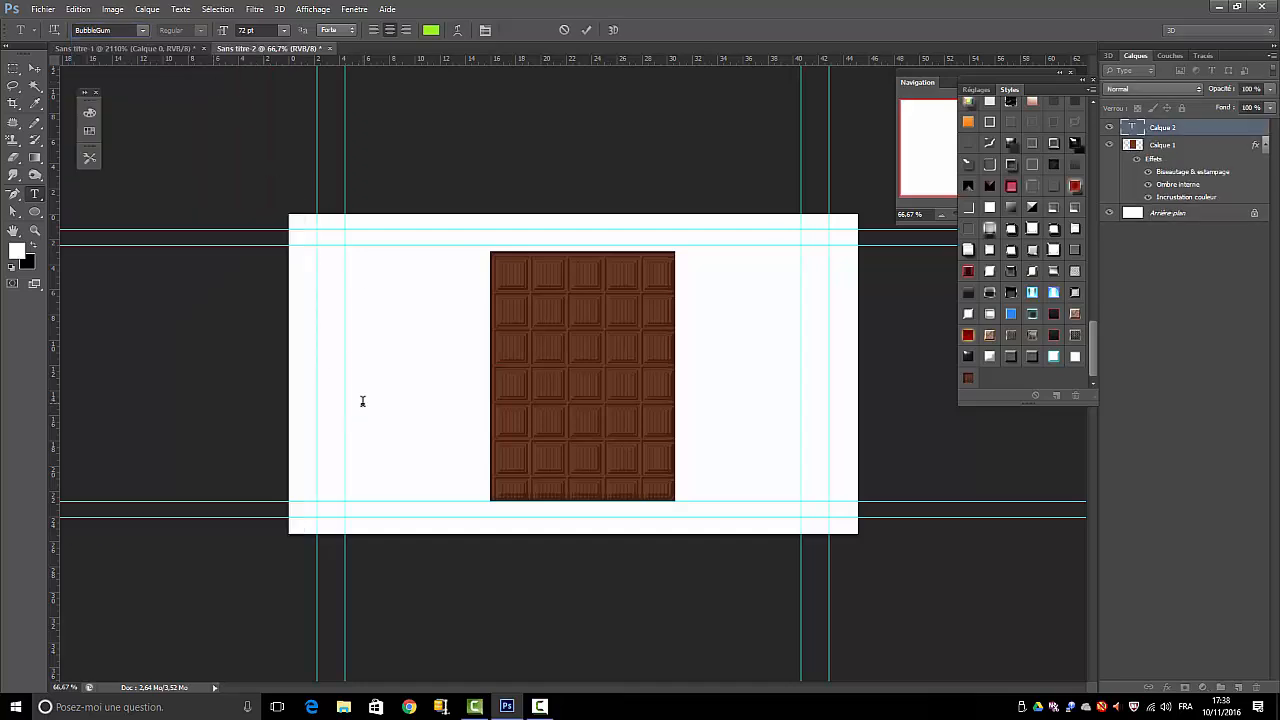
text(CH)
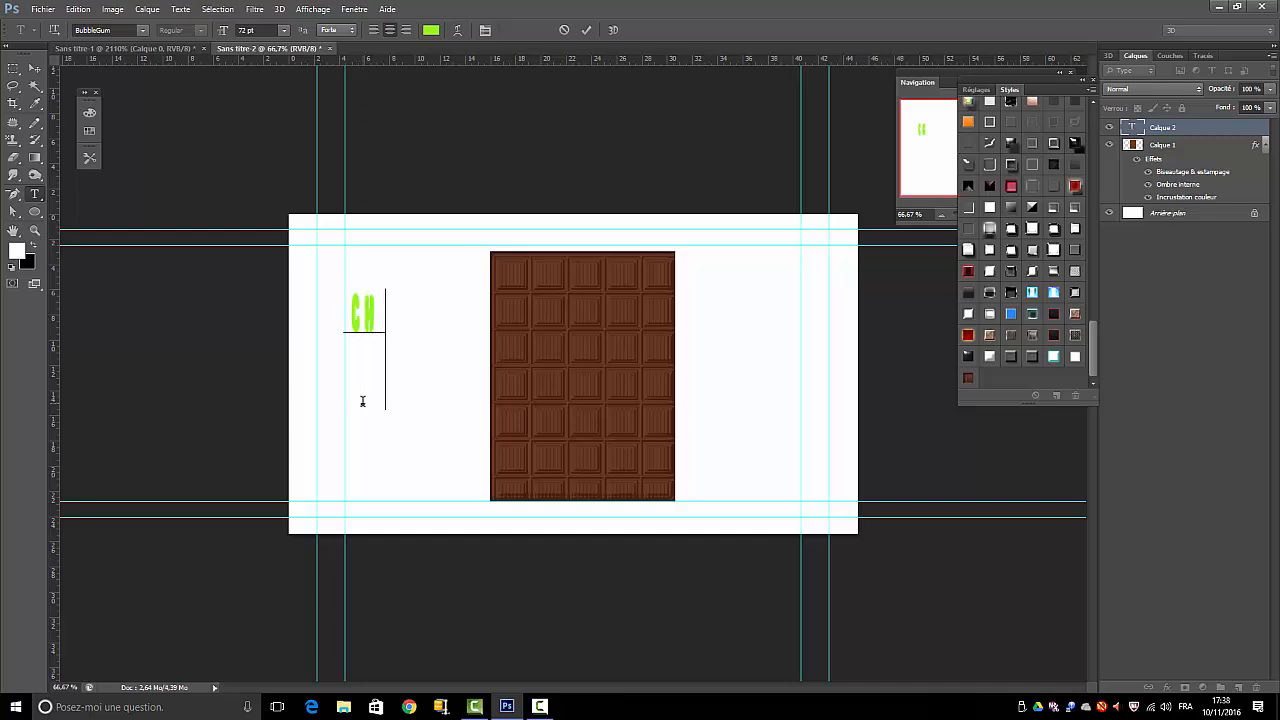
text(OCOL)
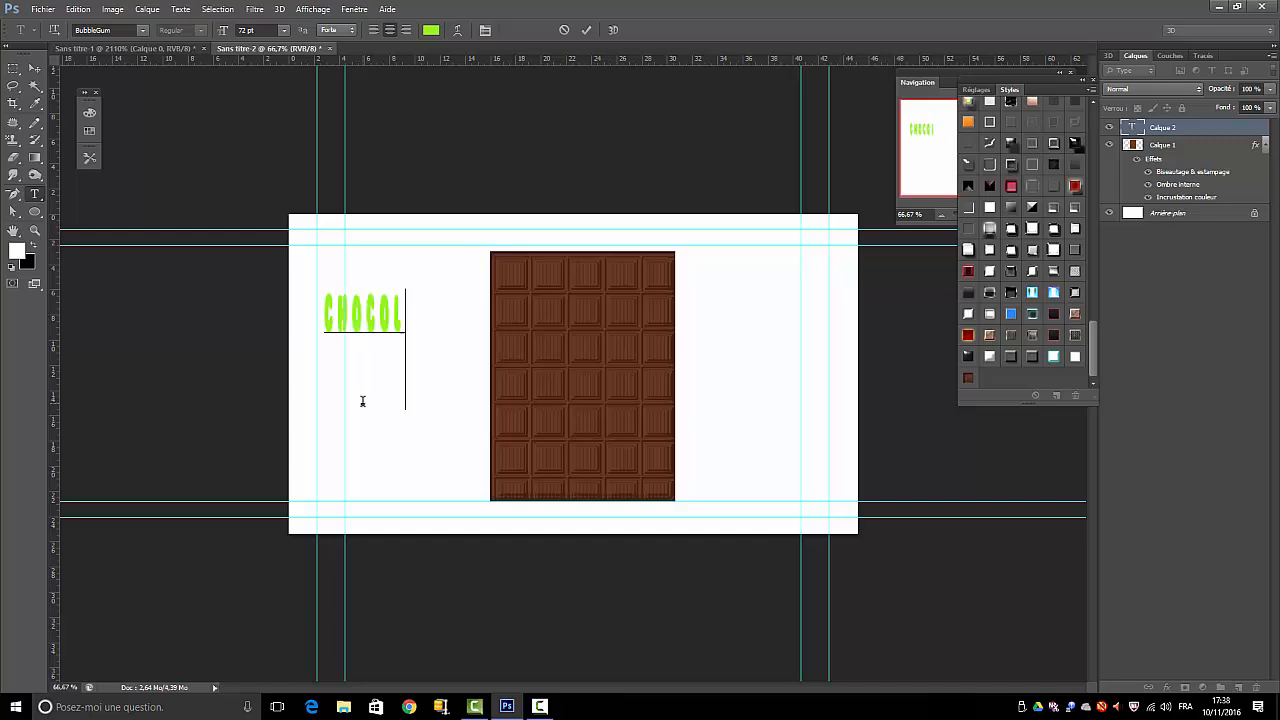
text(AT)
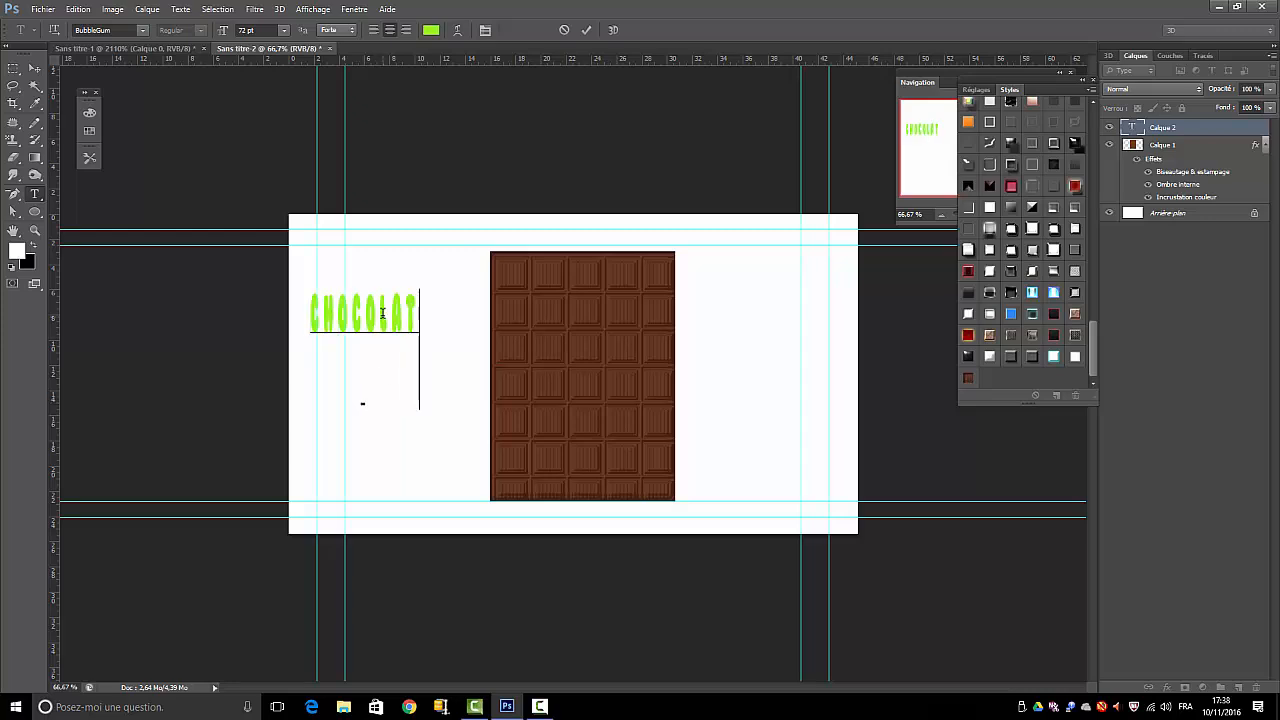
Set the font size of the letters CHOCOLA in the text to 150 pt
key(Left)
shift+click(301, 302)
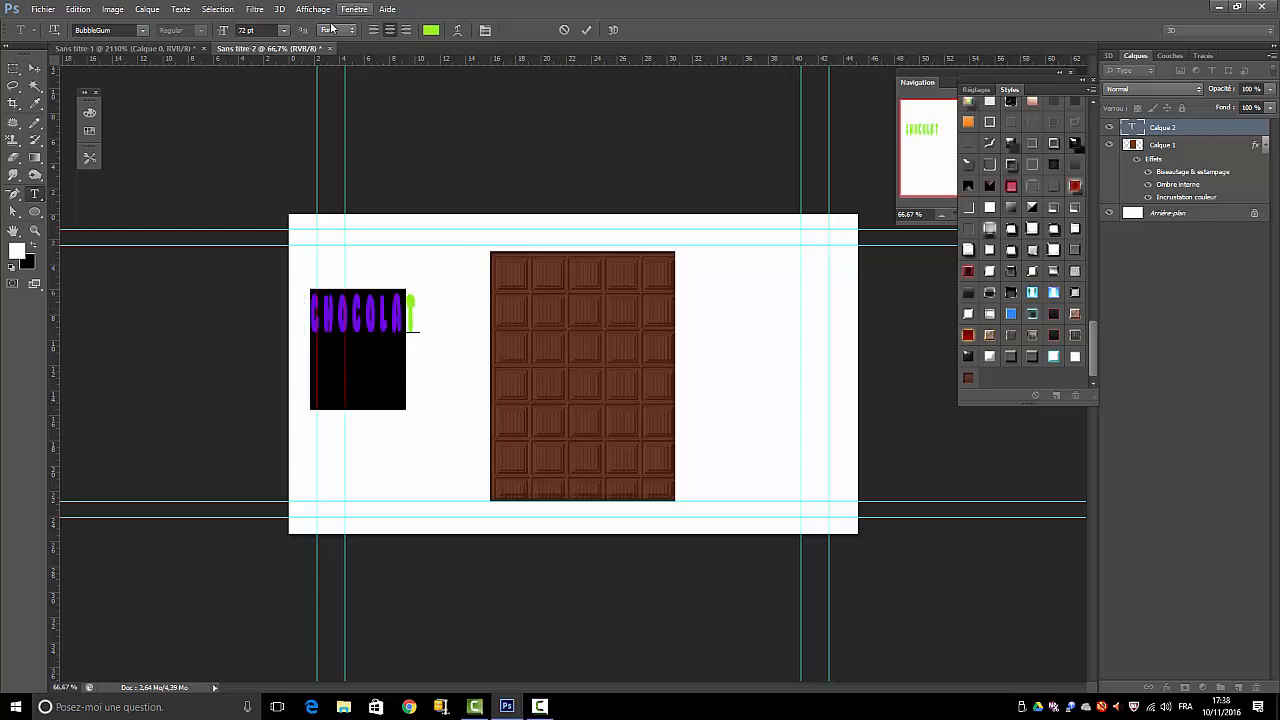
click(284, 31)
click(284, 31)
double_click(239, 30)
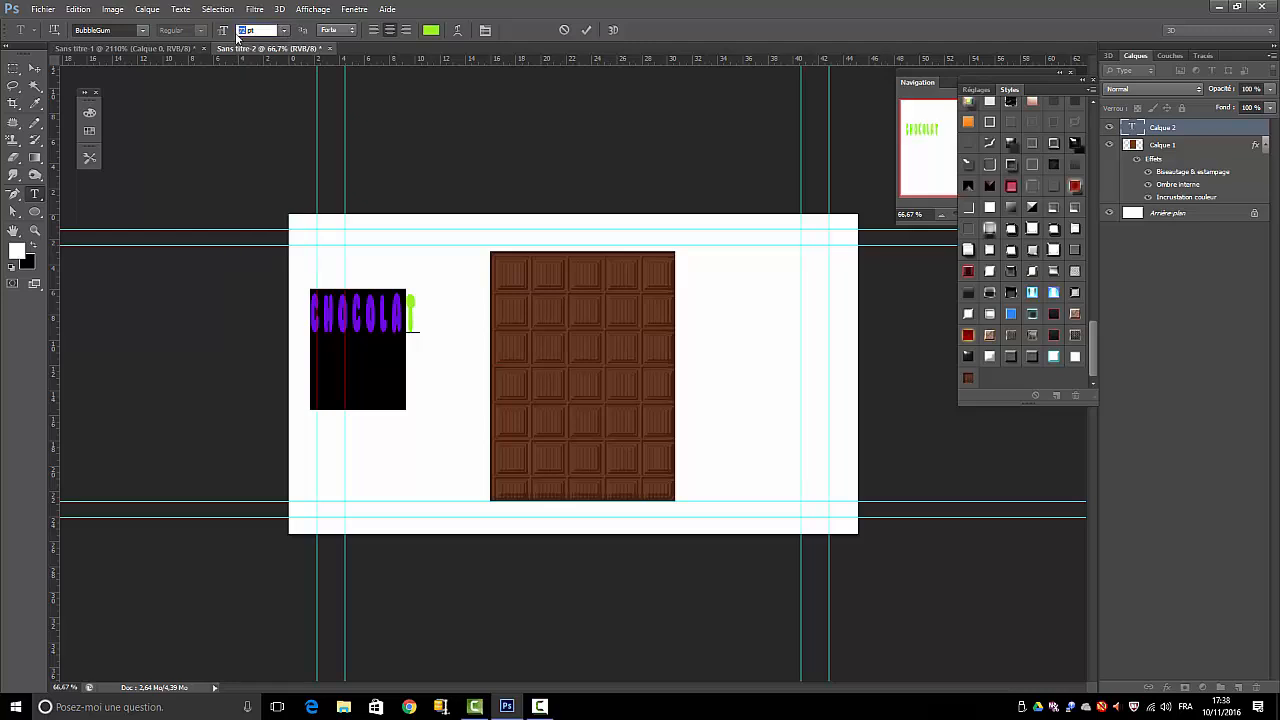
text(150)
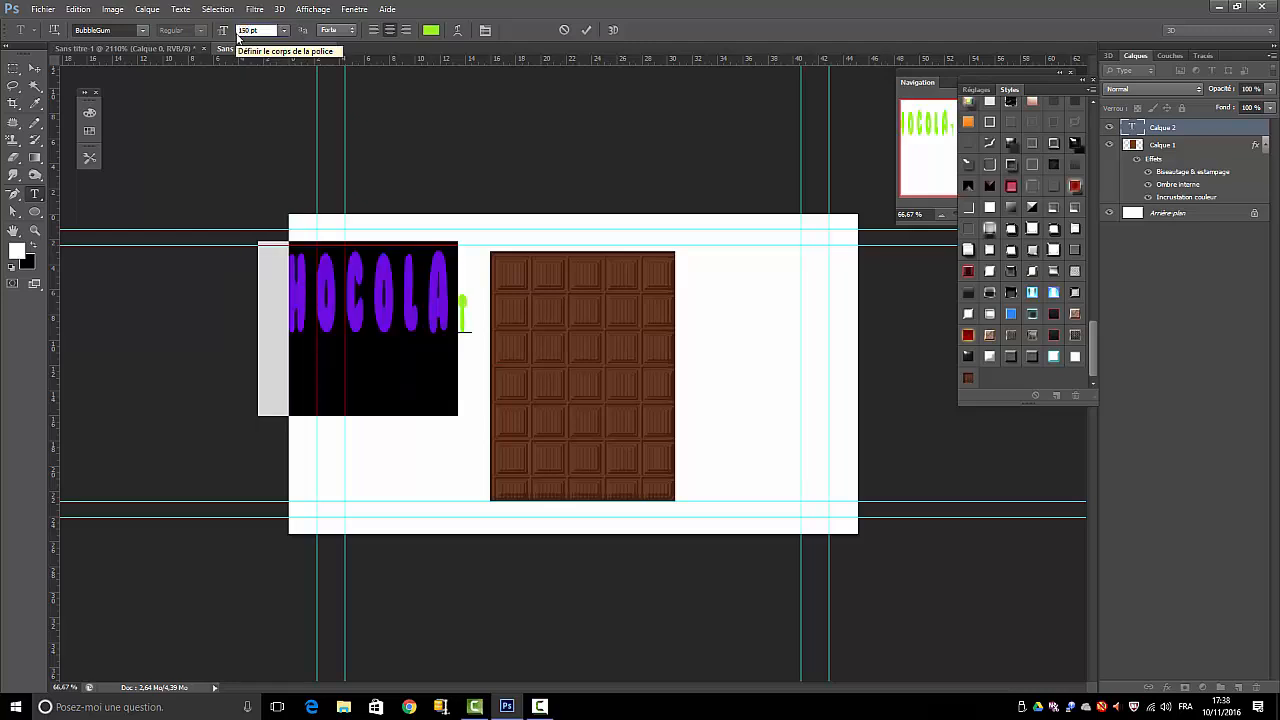
key(Return)
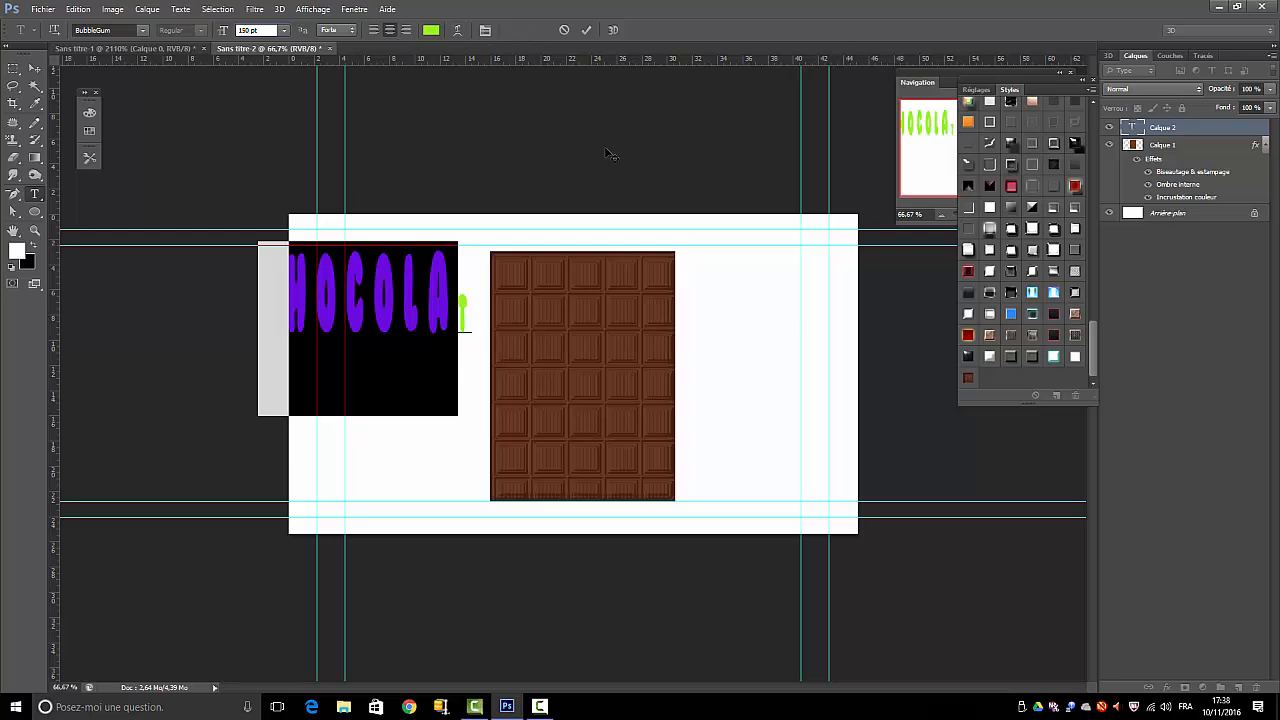
click(586, 30)
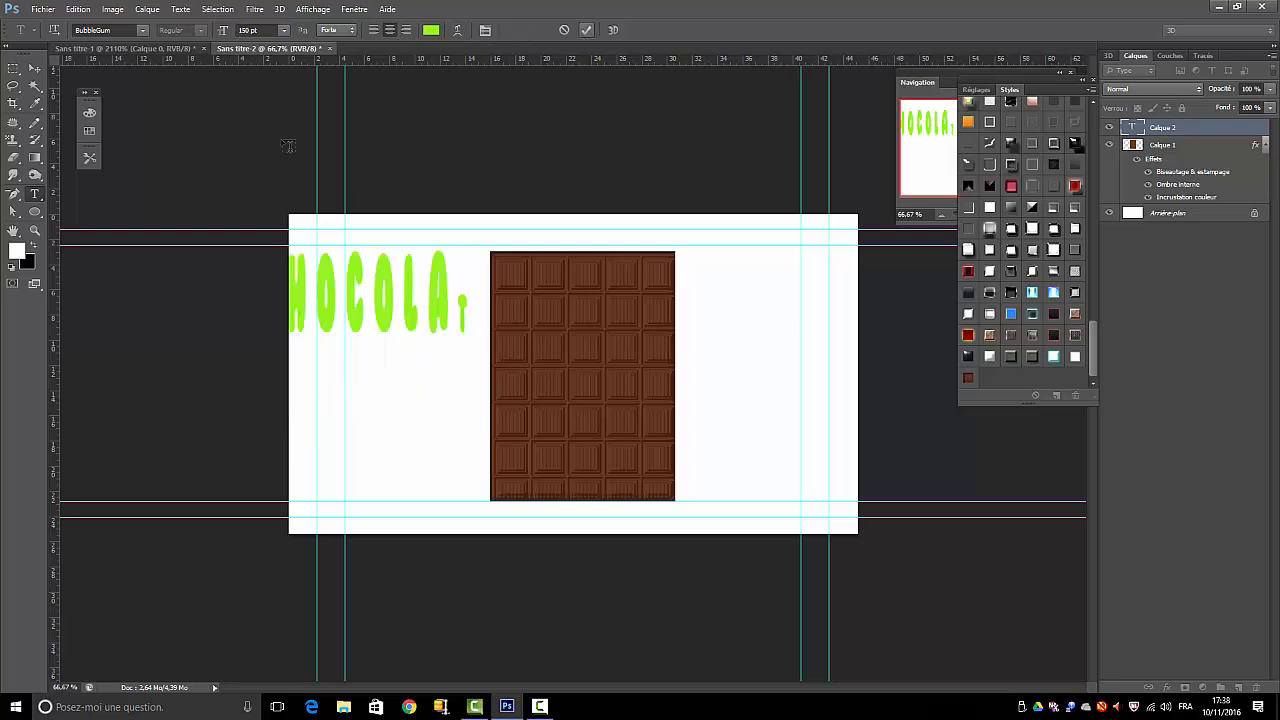
Set the final T of the CHOCOLAT text to 150 pt as well
click(467, 316)
drag(467, 316, 451, 220)
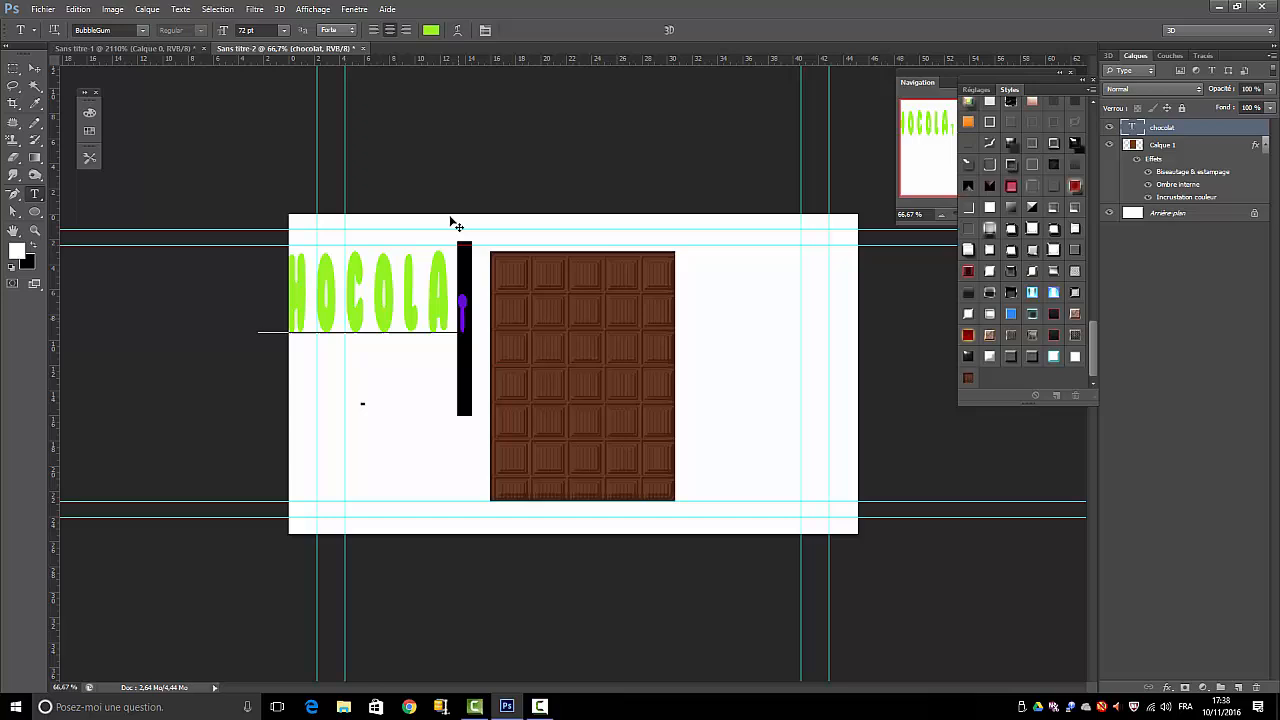
click(246, 30)
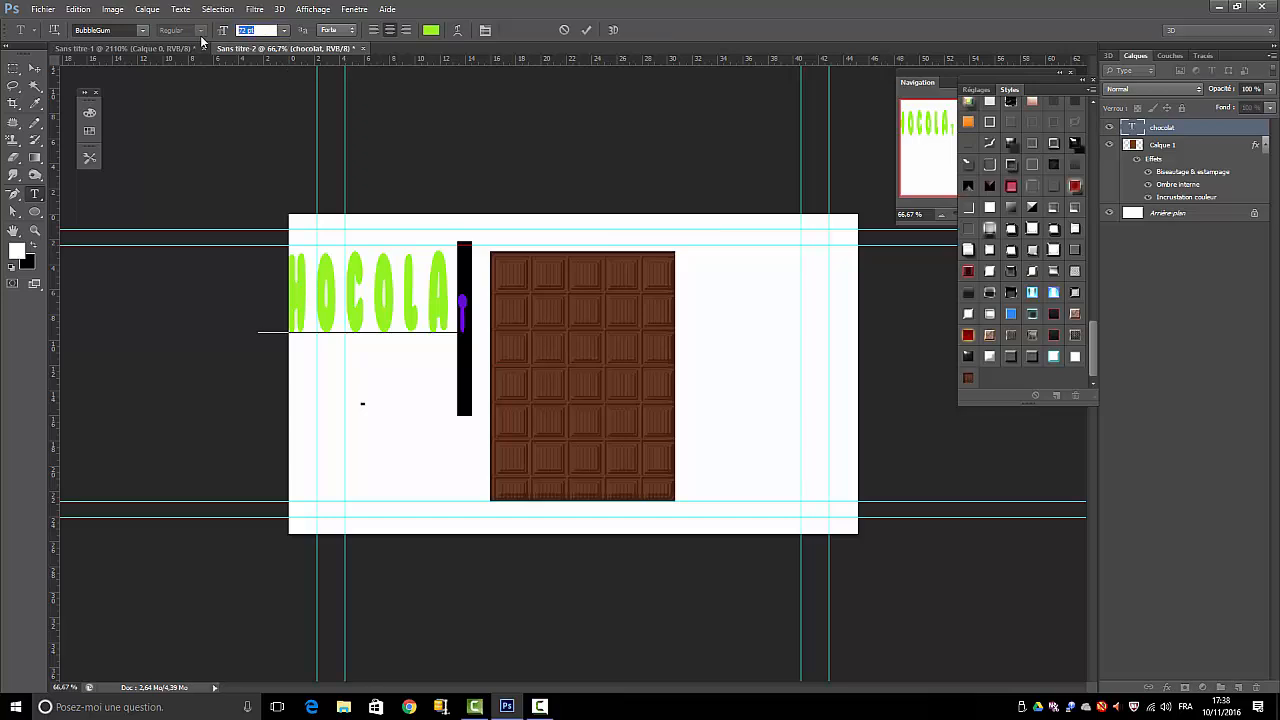
text(150)
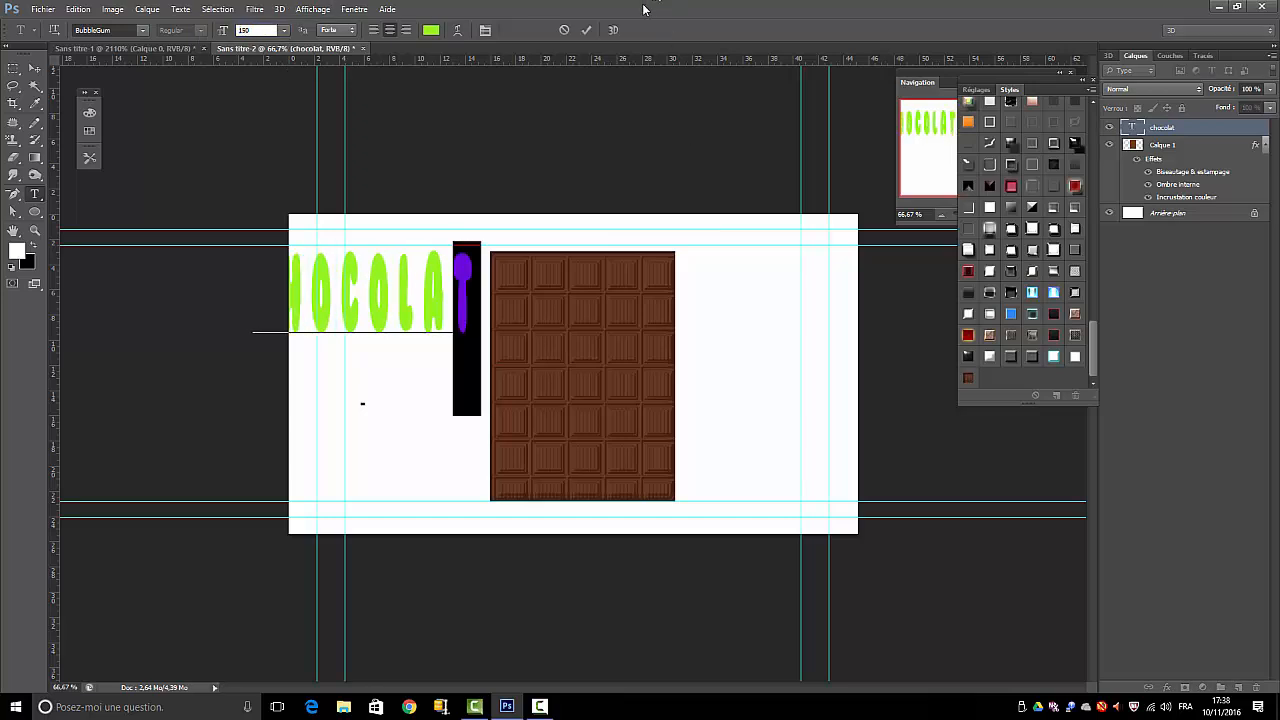
click(586, 30)
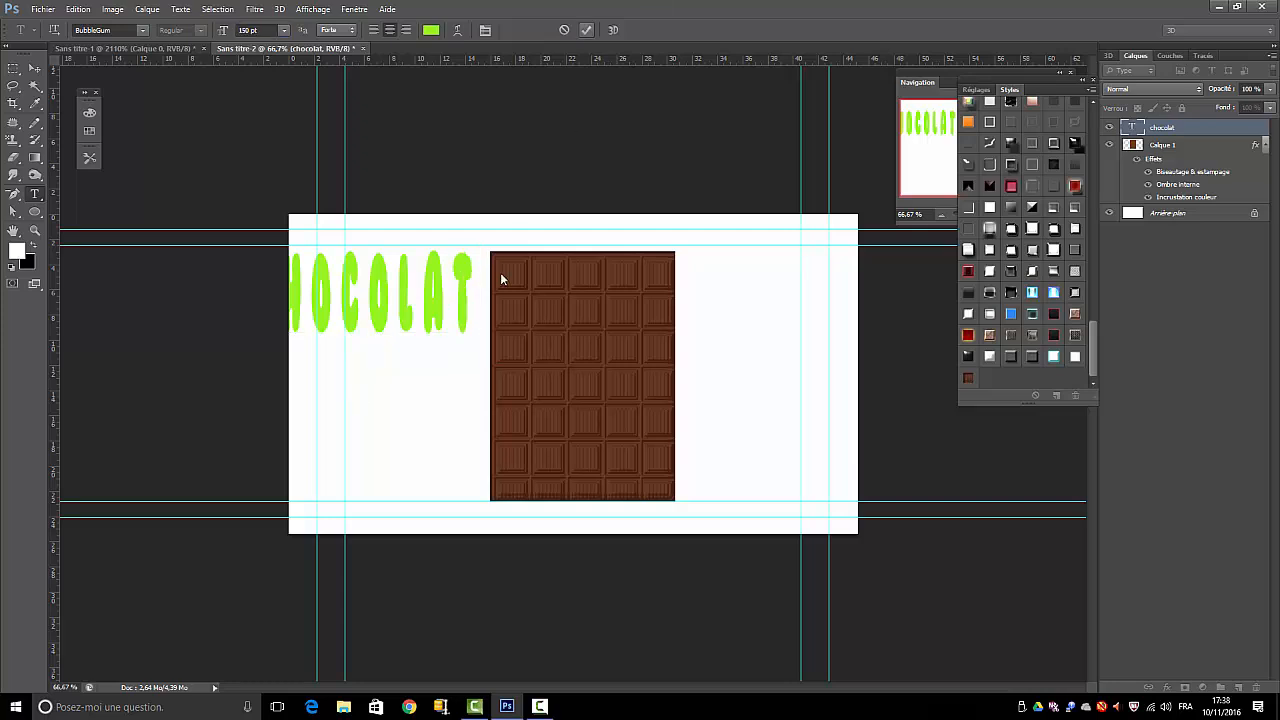
Move the CHOCOLAT text fully onto the canvas, overlapping the bar's left side, and apply the saved chocolat style to it
click(30, 68)
drag(345, 282, 320, 300)
drag(386, 326, 477, 318)
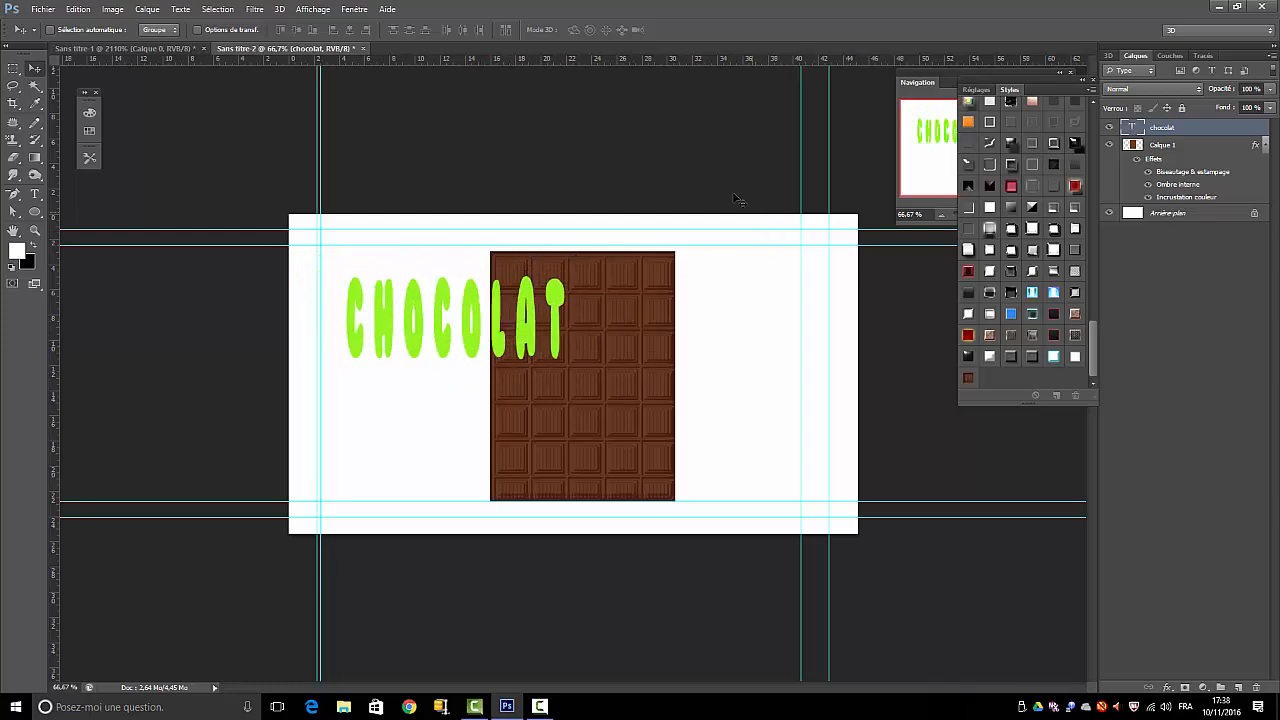
click(969, 379)
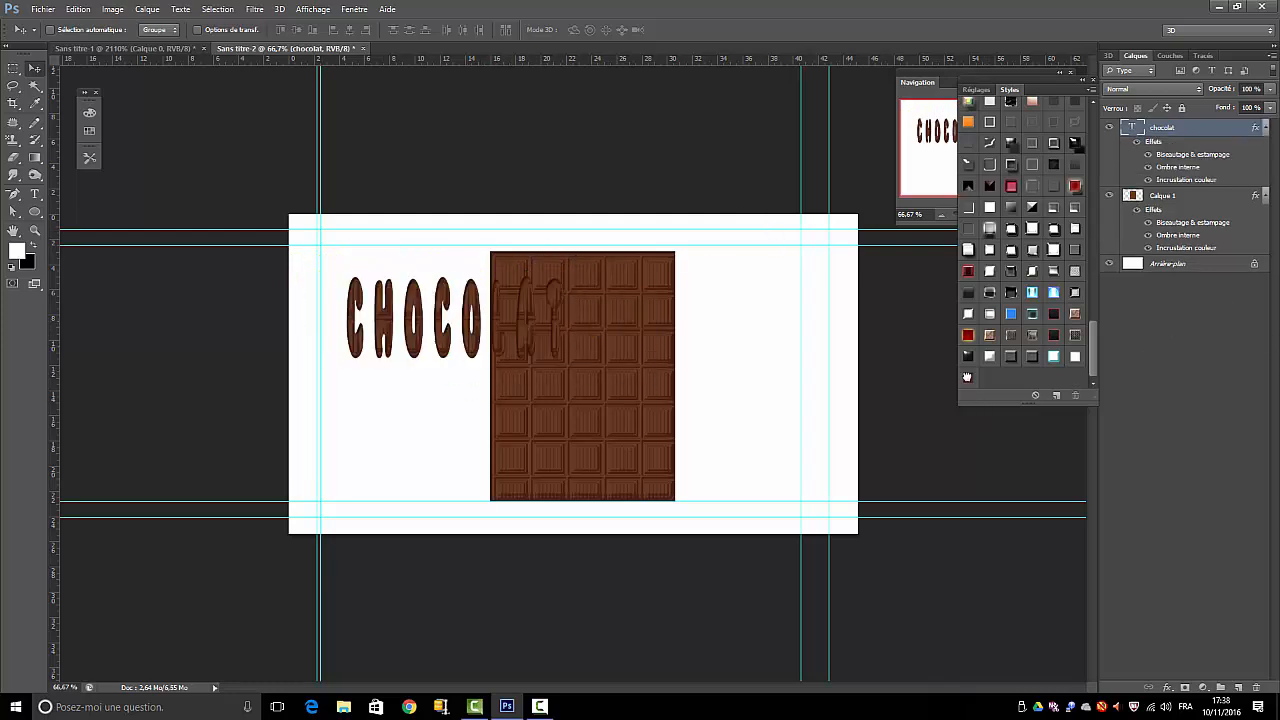
drag(398, 298, 350, 428)
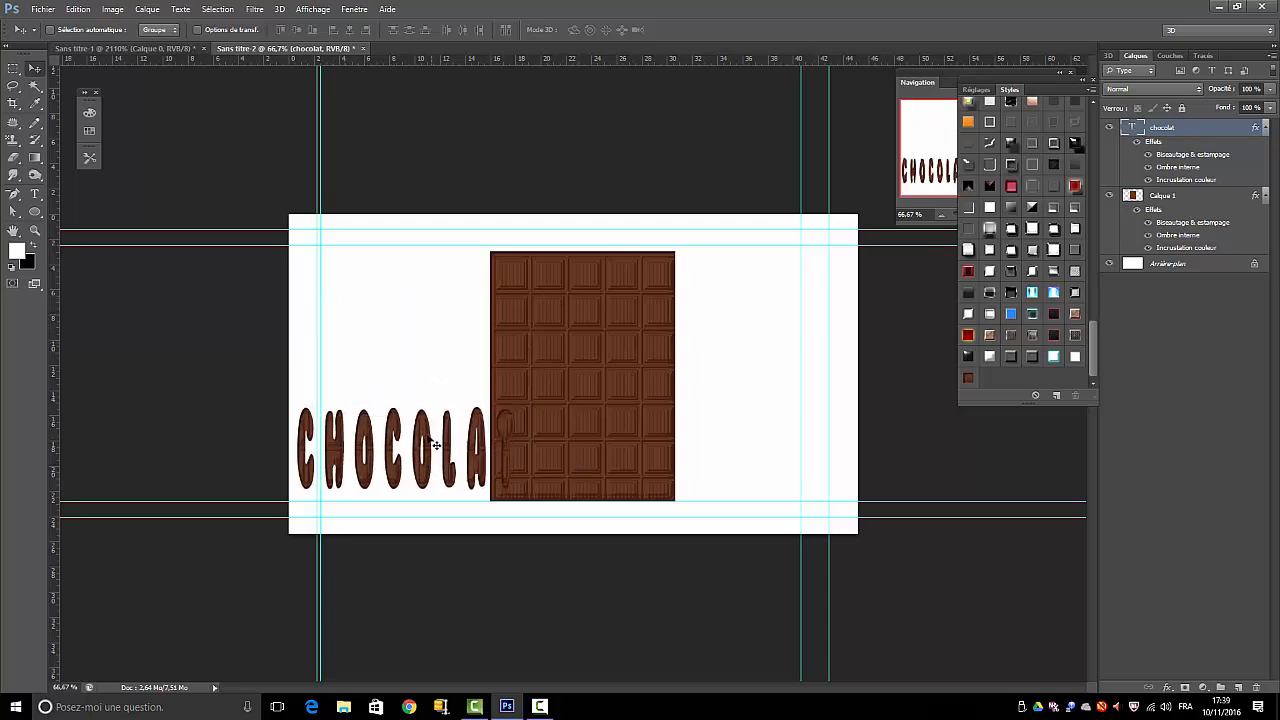
drag(432, 440, 441, 317)
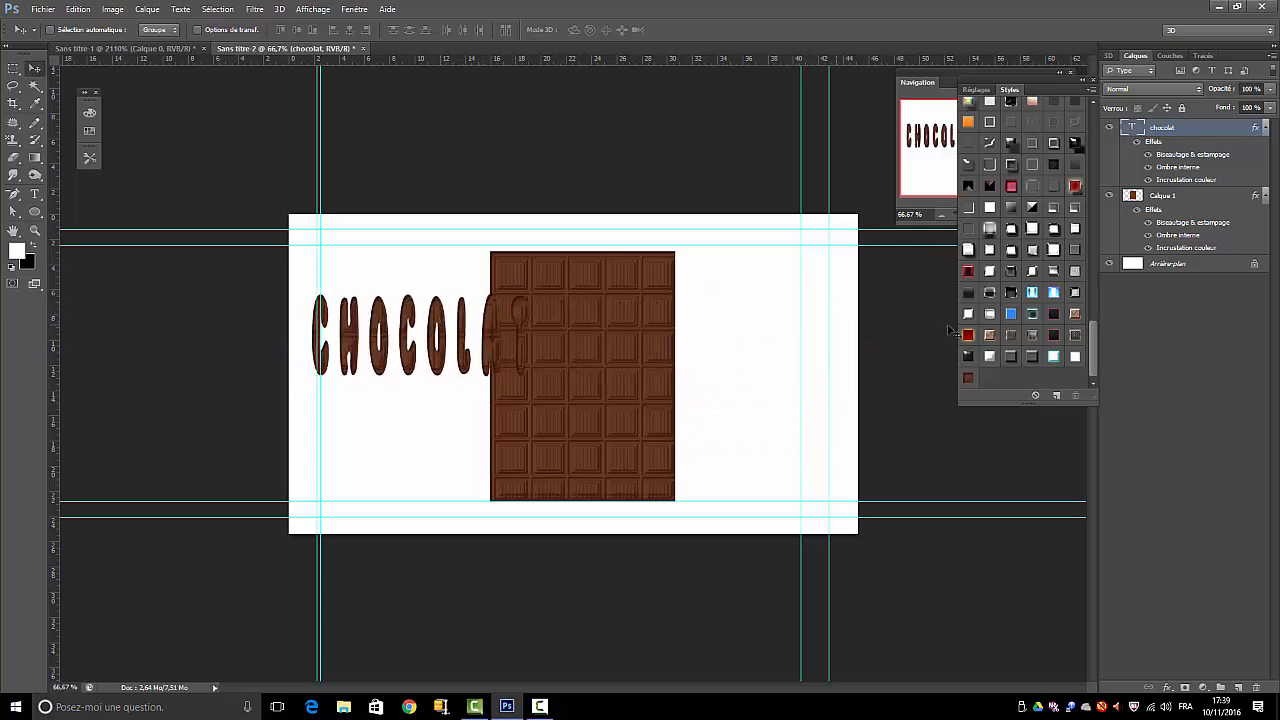
double_click(1180, 223)
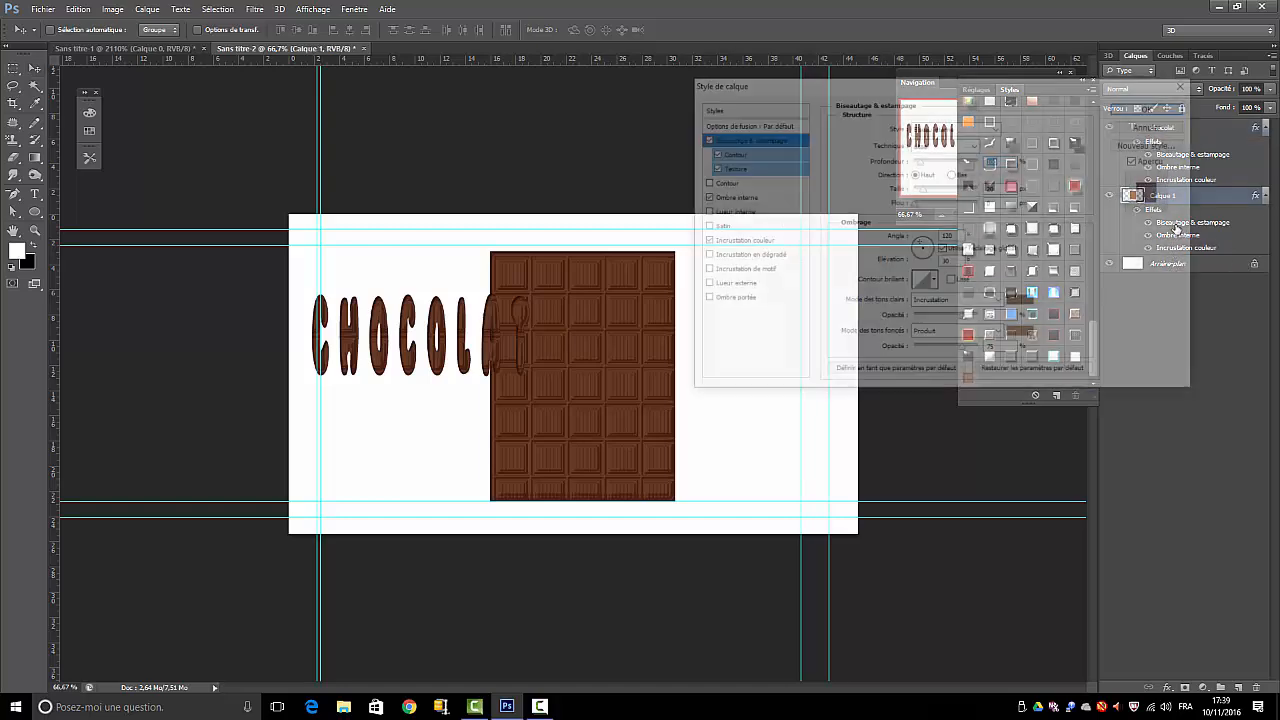
click(731, 168)
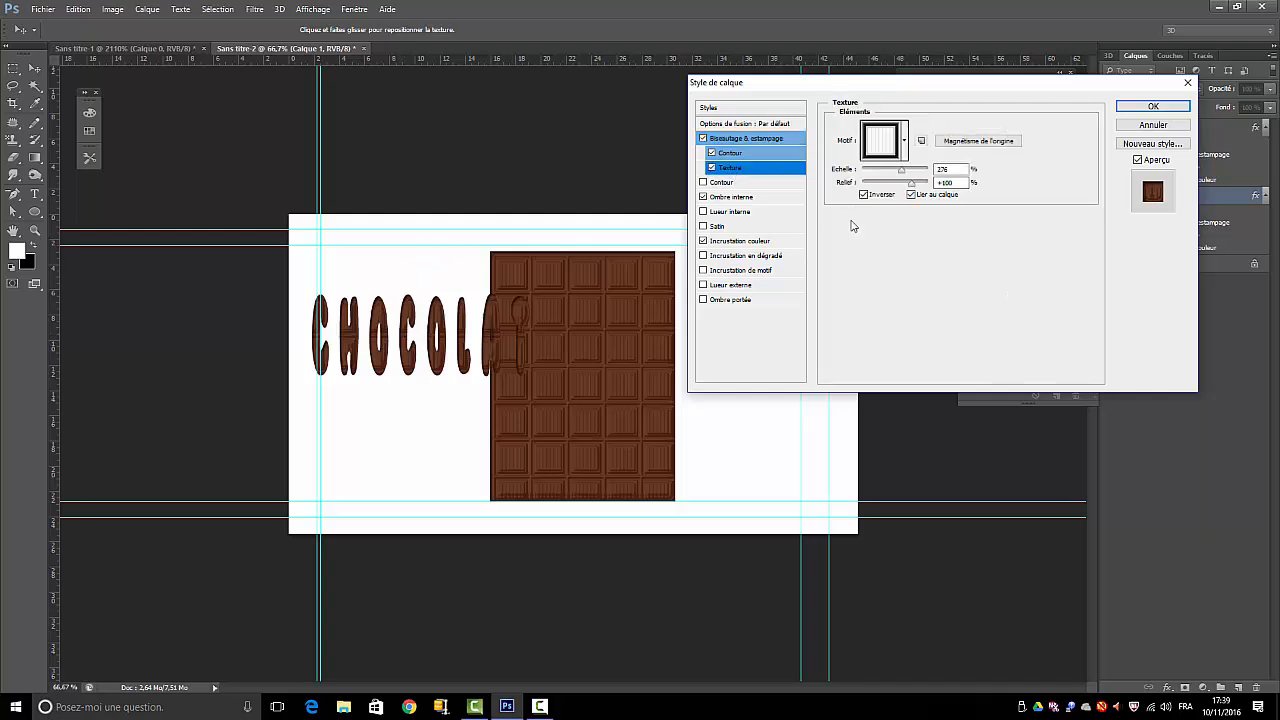
drag(908, 174, 888, 174)
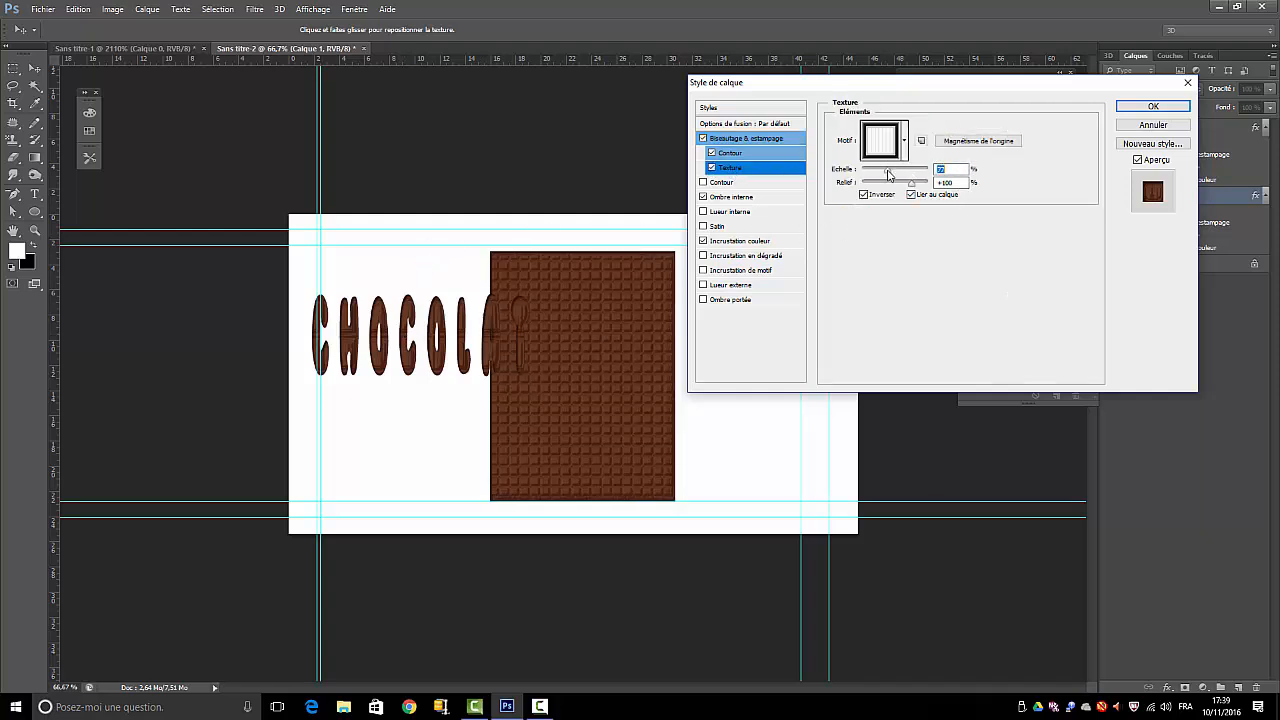
click(1150, 126)
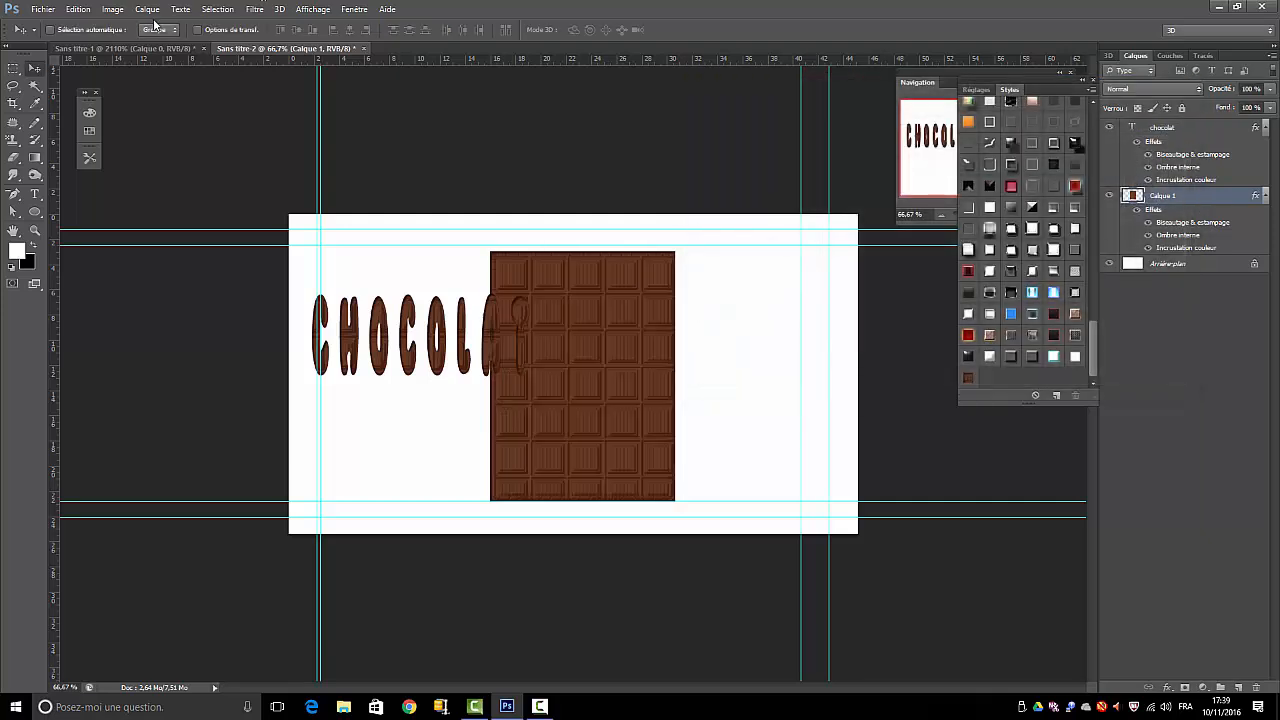
Reduce the bevel texture scale on the CHOCOLAT text layer so small chocolate squares fit inside the letters
click(1164, 128)
double_click(1162, 155)
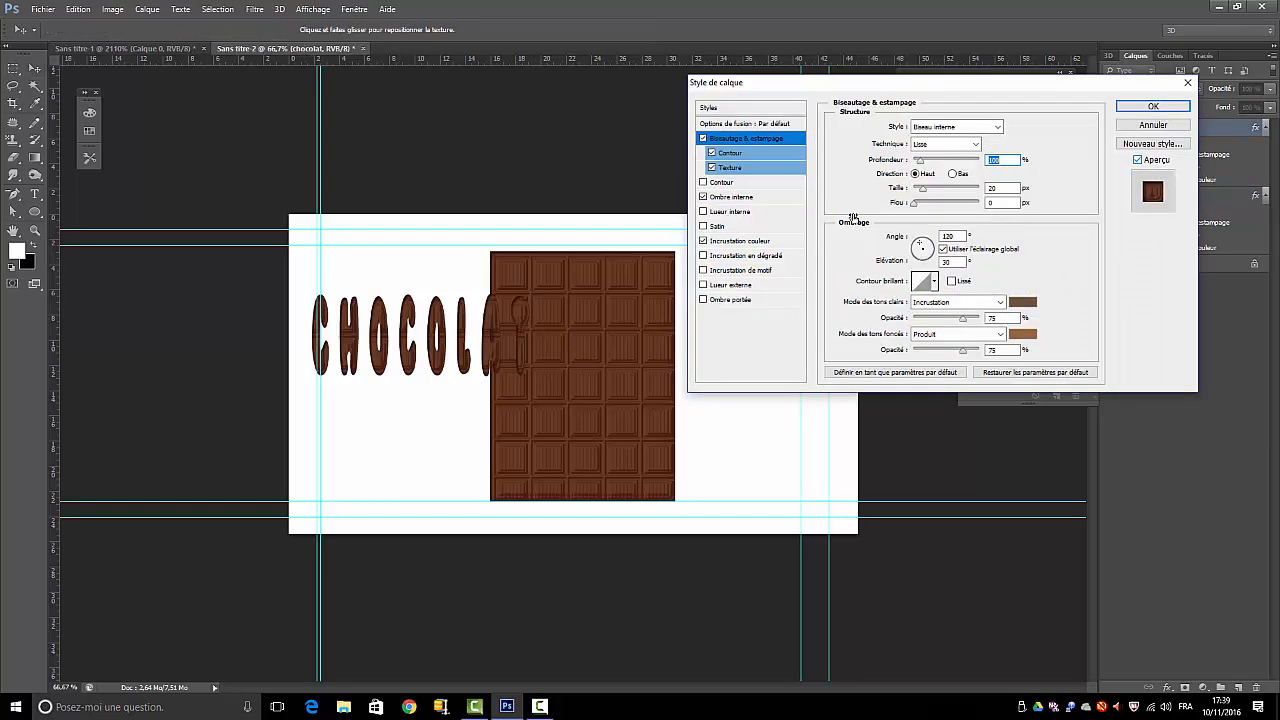
click(737, 167)
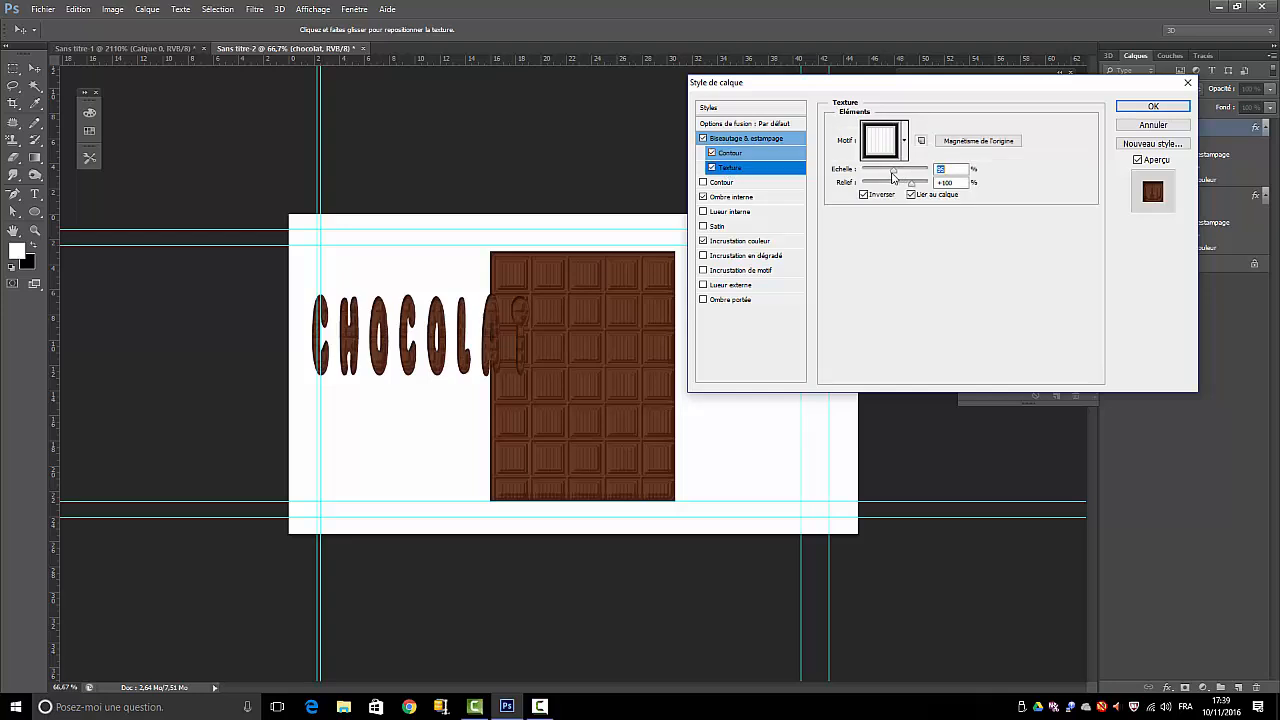
drag(901, 170, 886, 176)
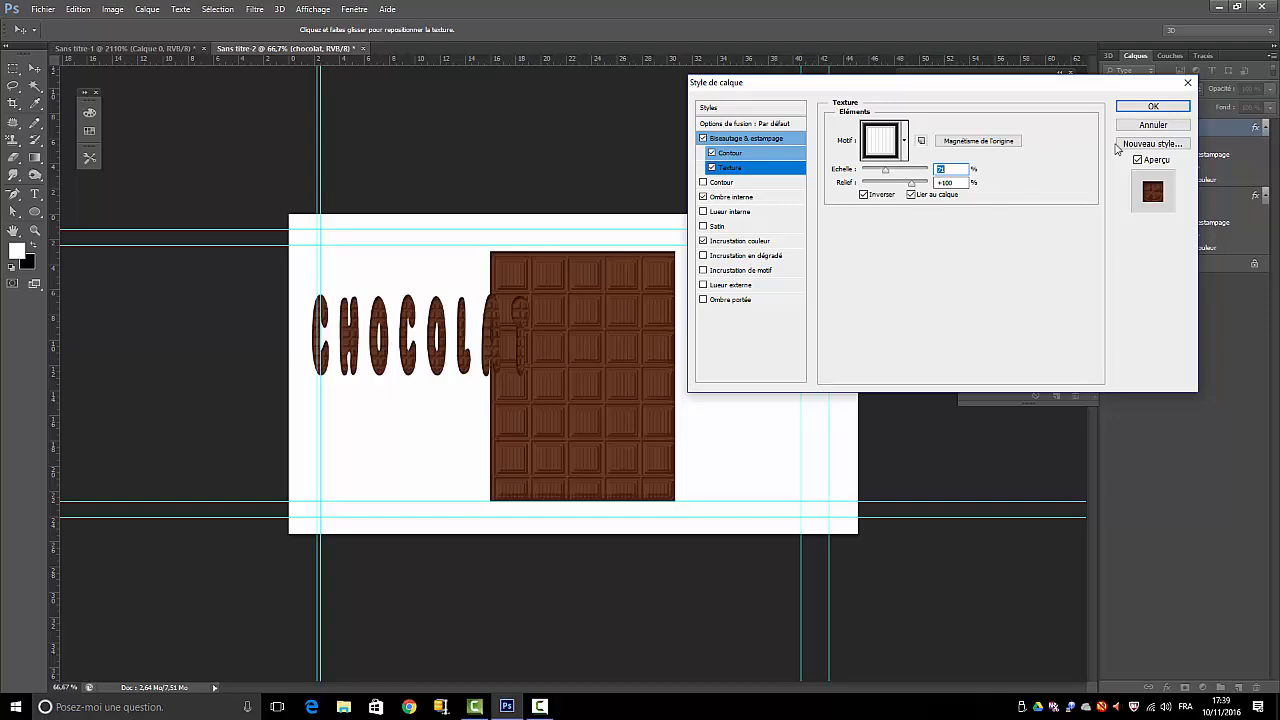
drag(1068, 99, 1228, 371)
Move the CHOCOLAT text down beside the lower half of the chocolate bar
click(917, 86)
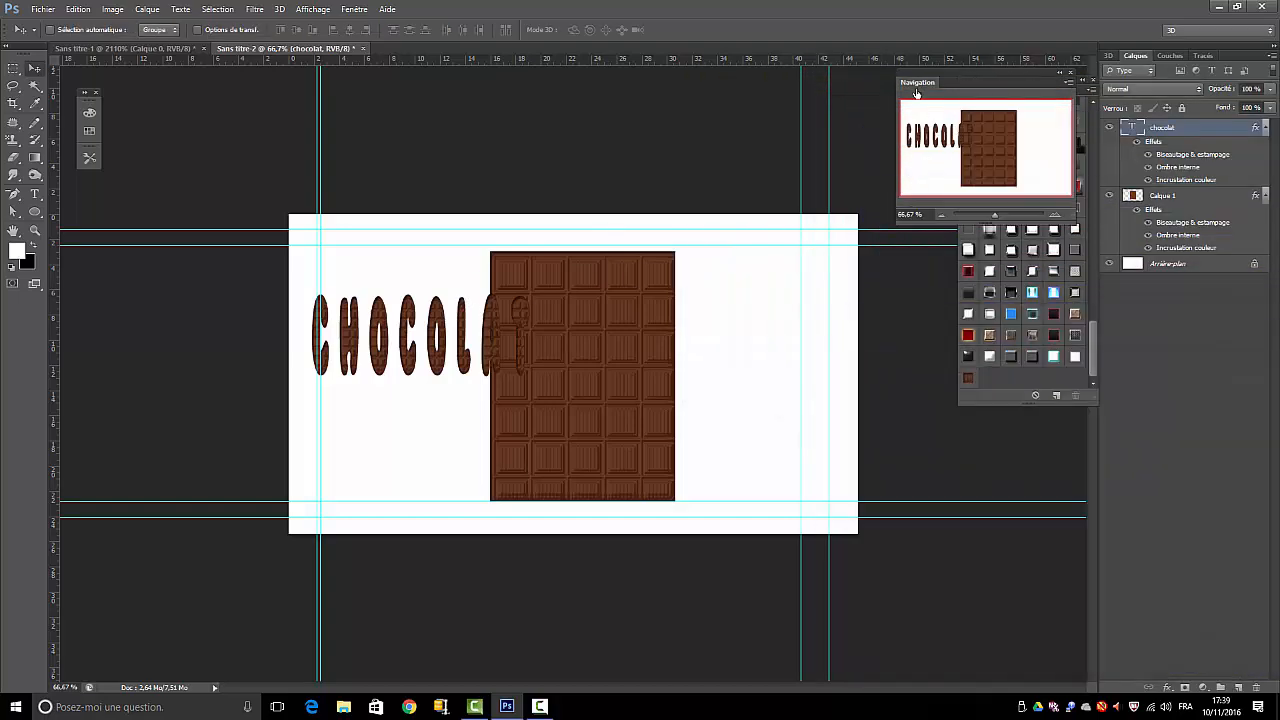
mouse_move(995, 212)
mouse_down()
mouse_move(1030, 219)
mouse_move(999, 210)
mouse_up()
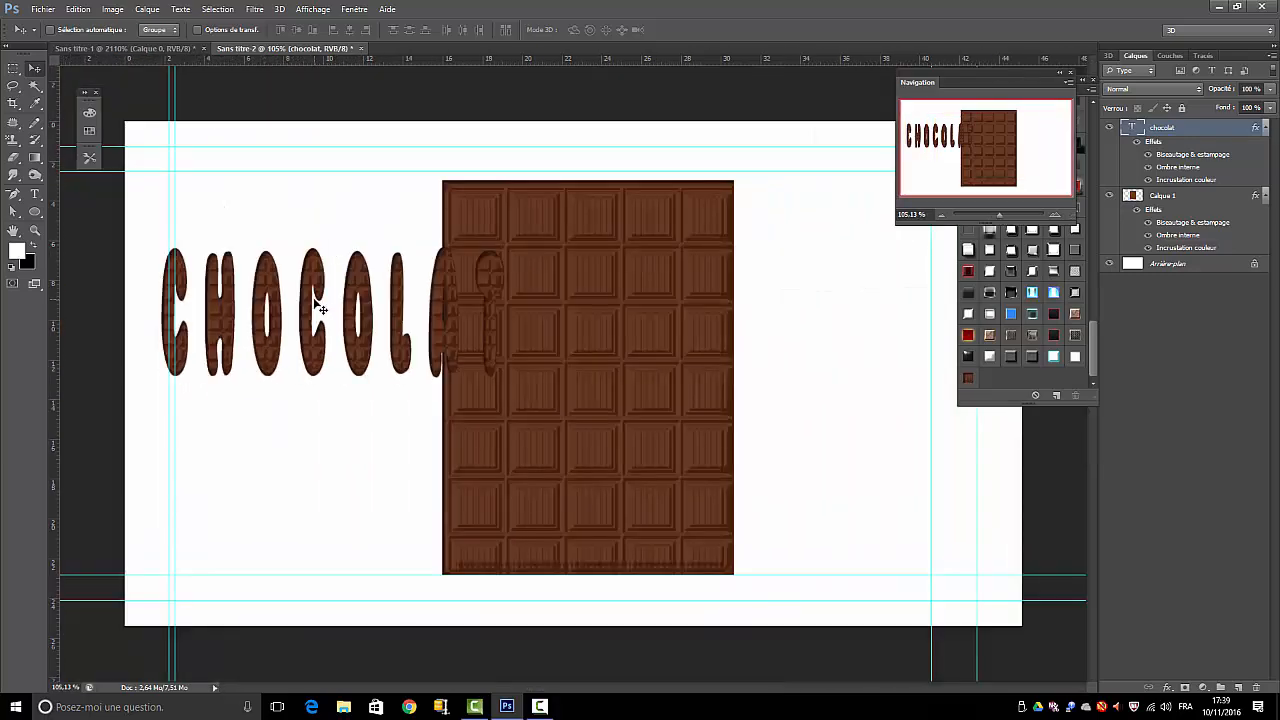
drag(320, 309, 343, 433)
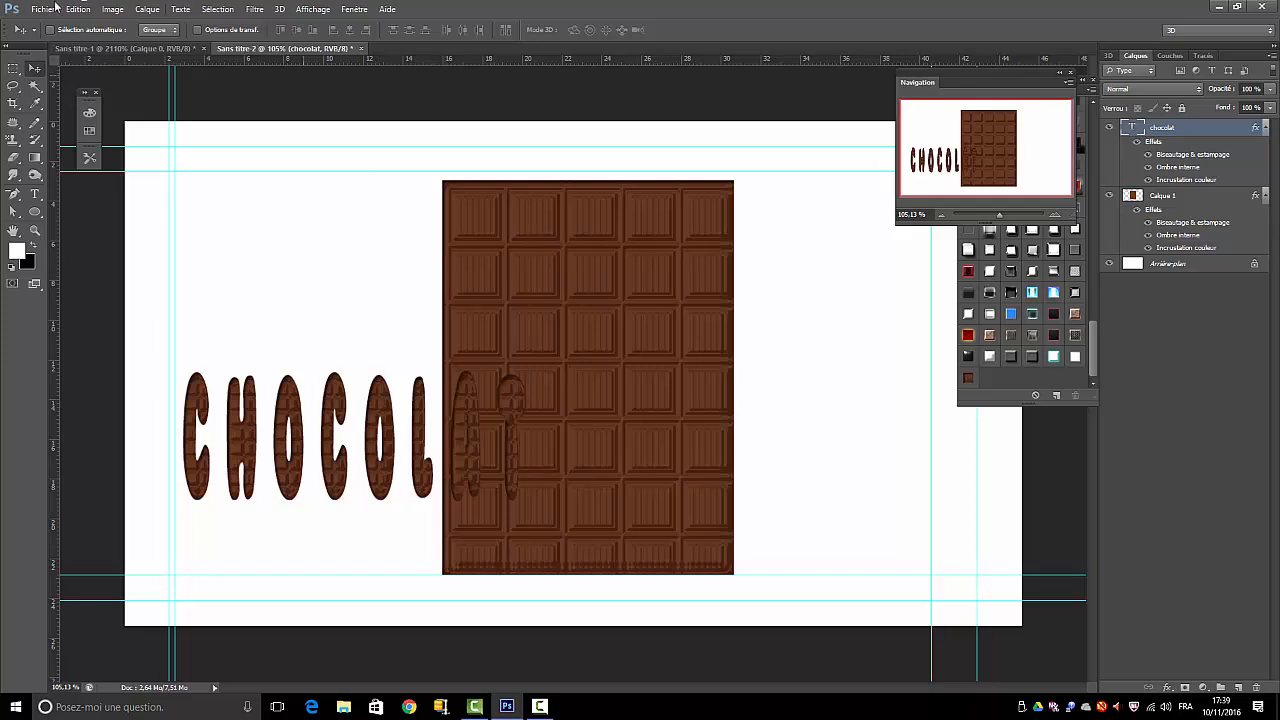
click(79, 9)
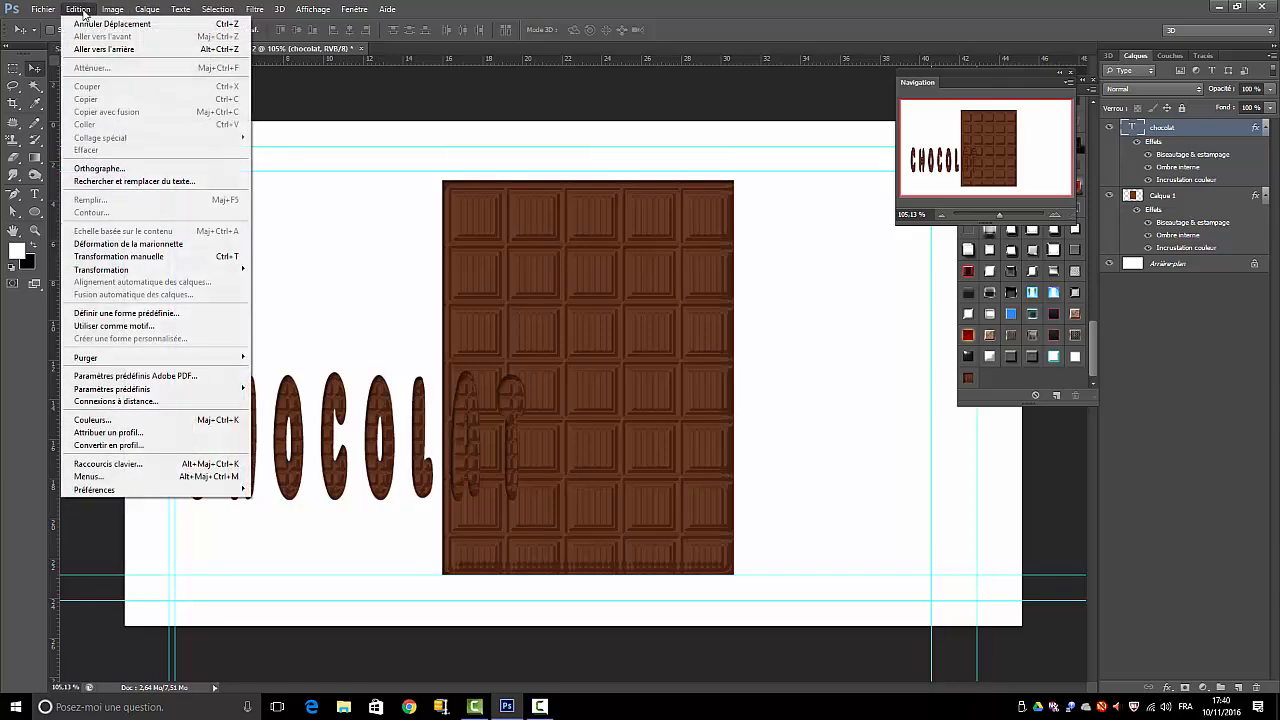
mouse_move(112, 9)
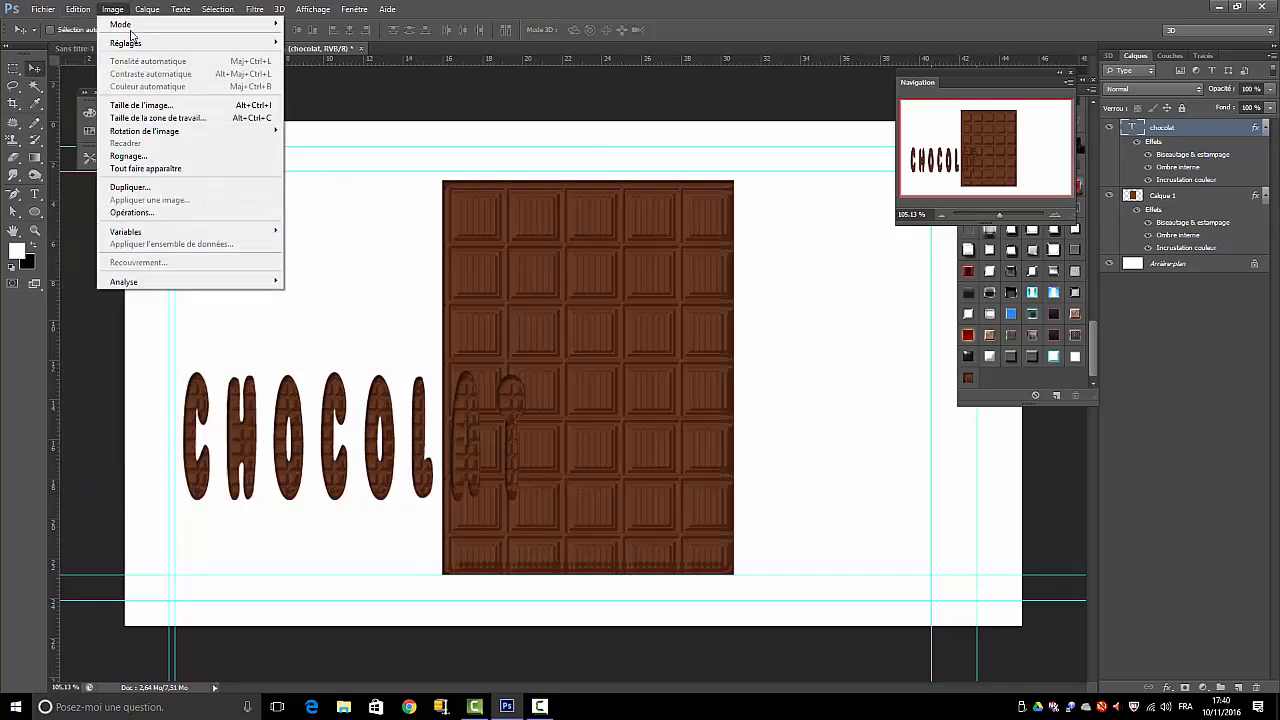
click(345, 226)
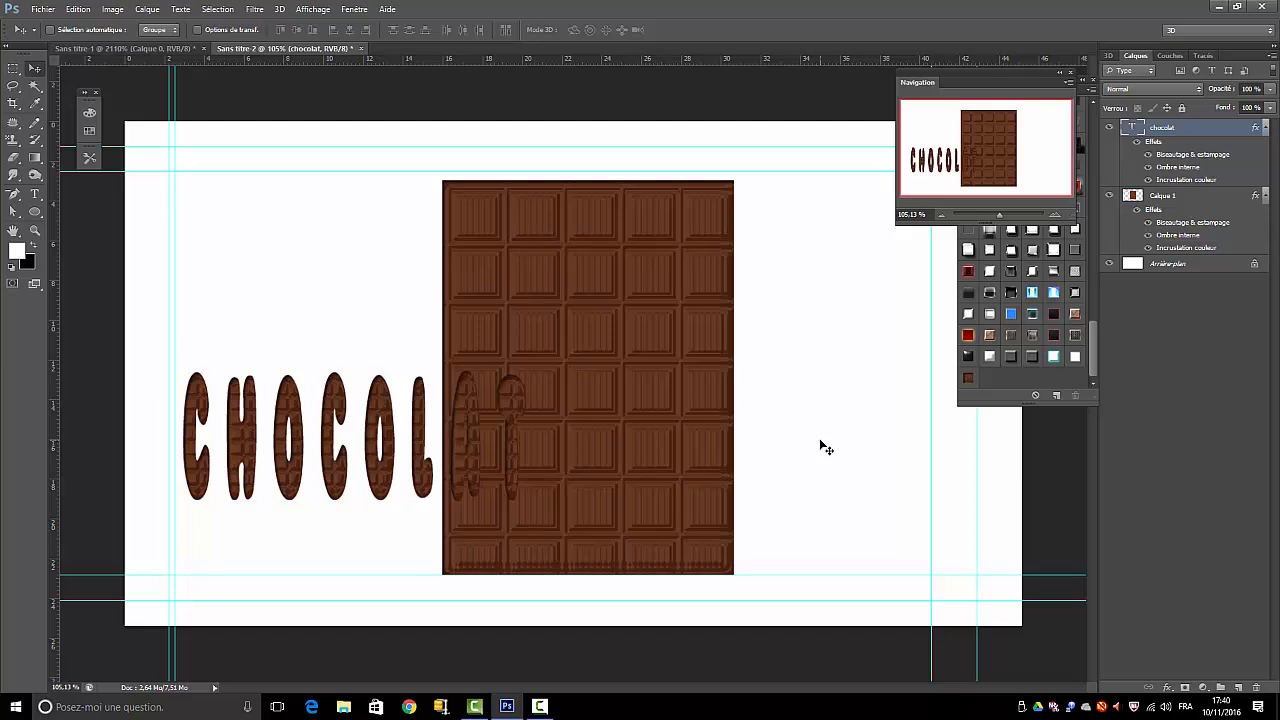